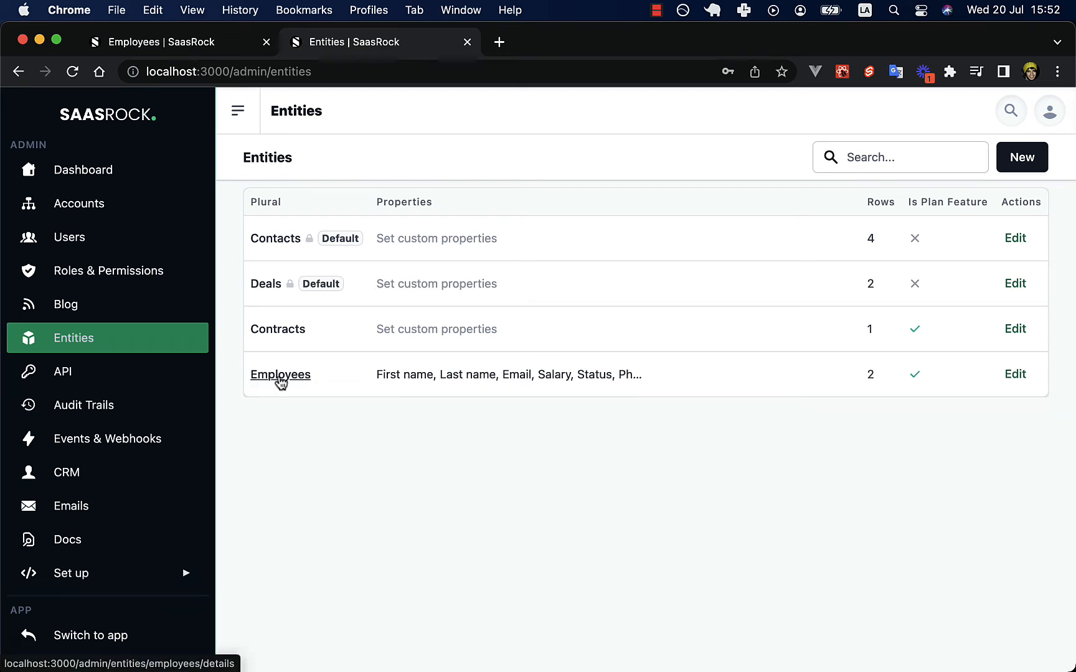
Switch to the app's Employees table listing EMP-0001 and EMP-0002.
{"action": "key", "text": "super+1"}
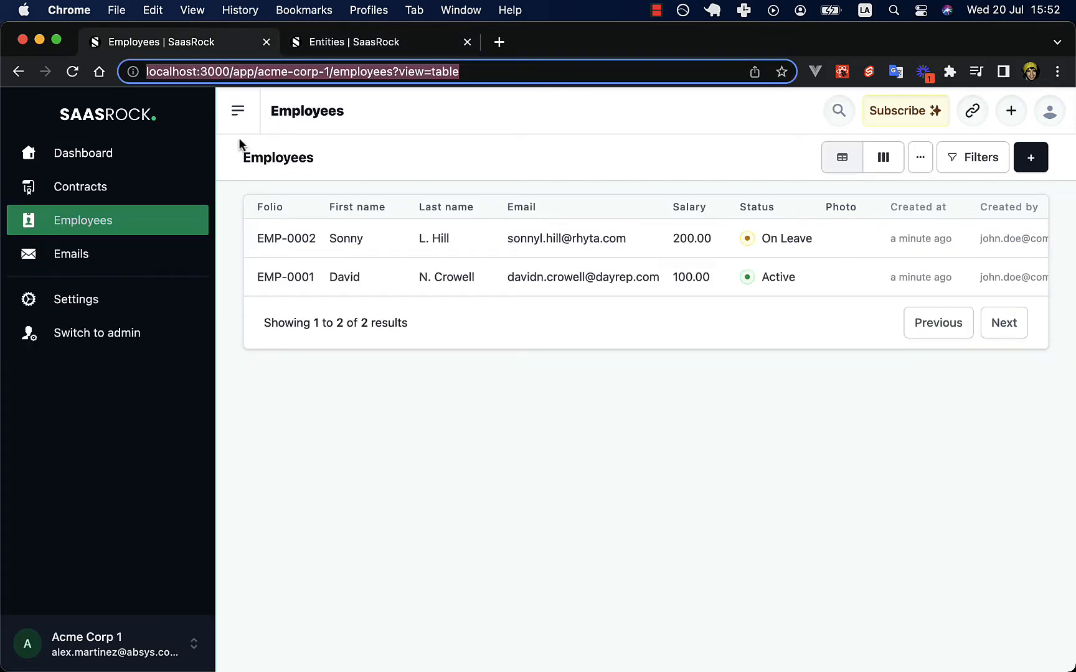
Show the employees as a board grouped by status, including the On Leave column.
{"action": "left_click_drag", "start_coordinate": [239, 138], "coordinate": [327, 168]}
{"action": "left_click", "coordinate": [268, 159]}
{"action": "double_click", "coordinate": [268, 163]}
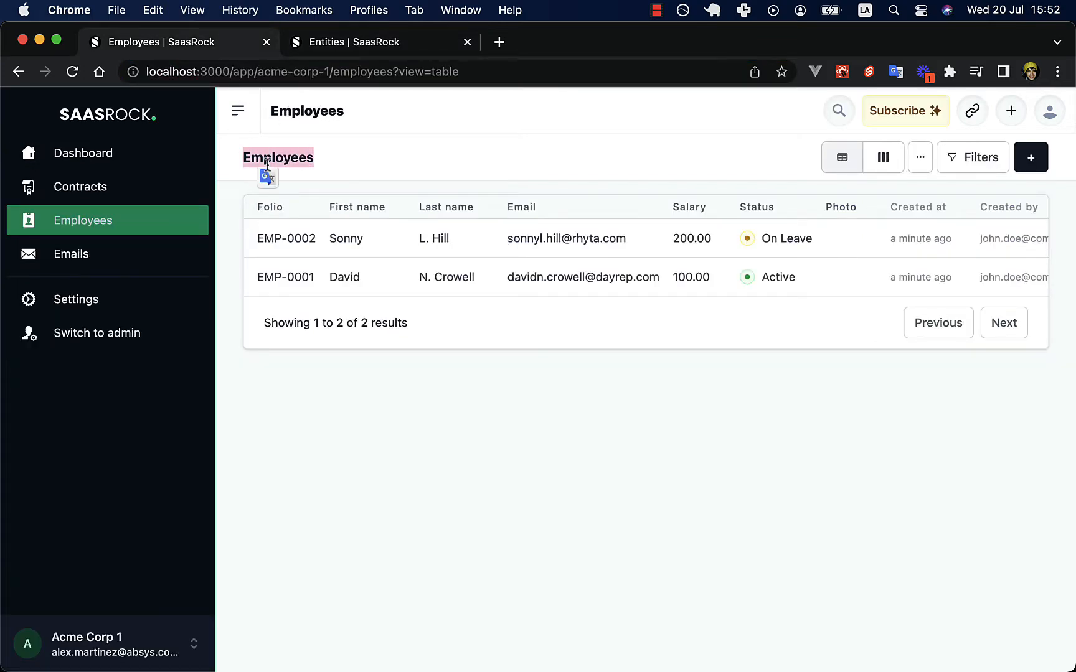
{"action": "left_click", "coordinate": [761, 180]}
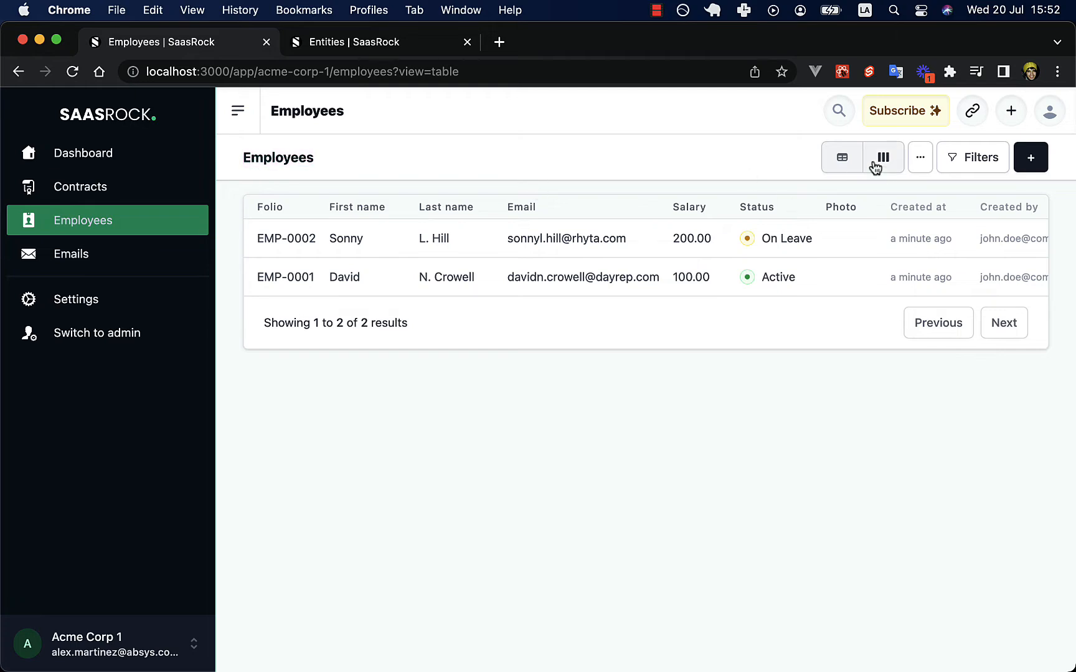
{"action": "left_click", "coordinate": [883, 162]}
{"action": "left_click_drag", "start_coordinate": [585, 206], "coordinate": [540, 214]}
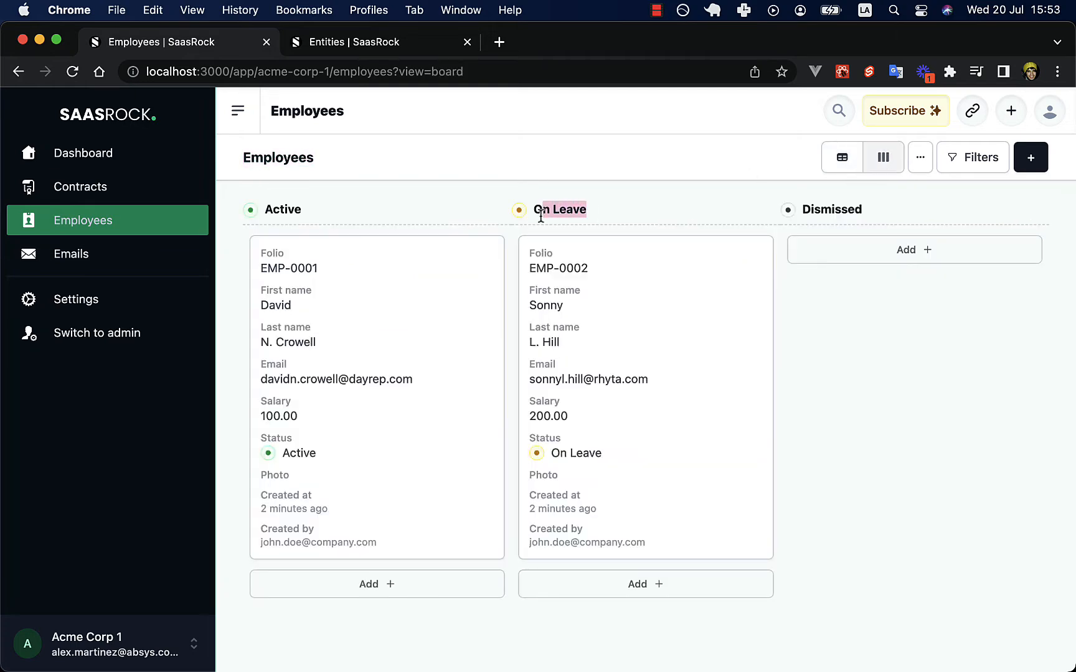
{"action": "triple_click", "coordinate": [571, 213]}
Inspect EMP-0002's editable Status choices, then return to the admin Entities list.
{"action": "left_click", "coordinate": [541, 270]}
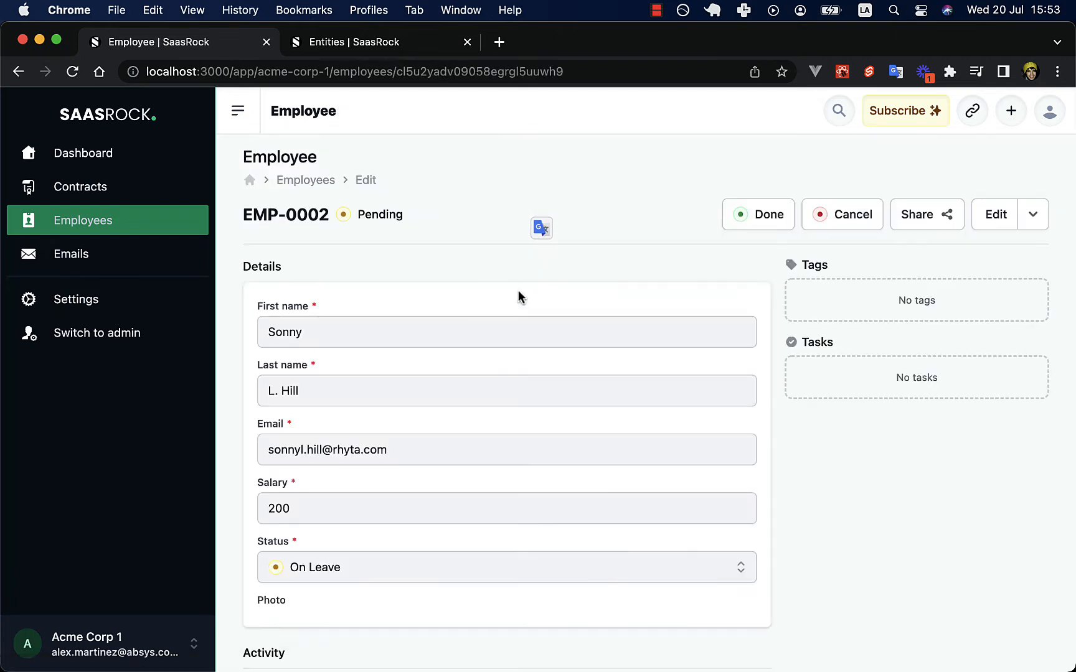
{"action": "left_click", "coordinate": [987, 229]}
{"action": "scroll", "coordinate": [582, 351], "scroll_direction": "down", "scroll_amount": 3}
{"action": "left_click", "coordinate": [400, 480]}
{"action": "scroll", "coordinate": [447, 434], "scroll_direction": "down", "scroll_amount": 1}
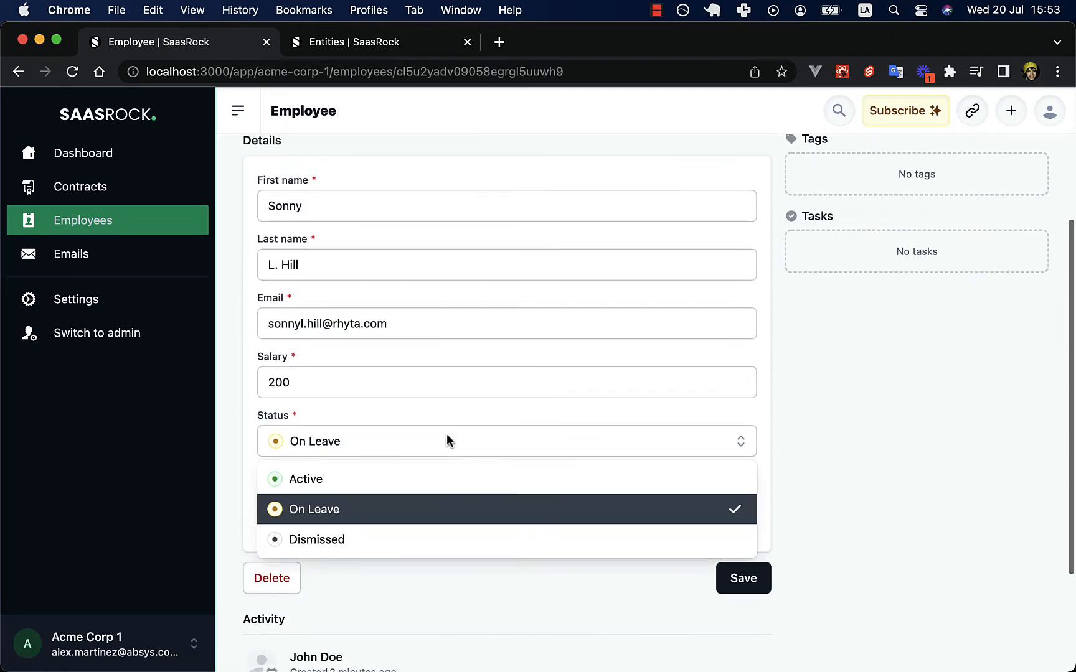
{"action": "scroll", "coordinate": [434, 432], "scroll_direction": "up", "scroll_amount": 3}
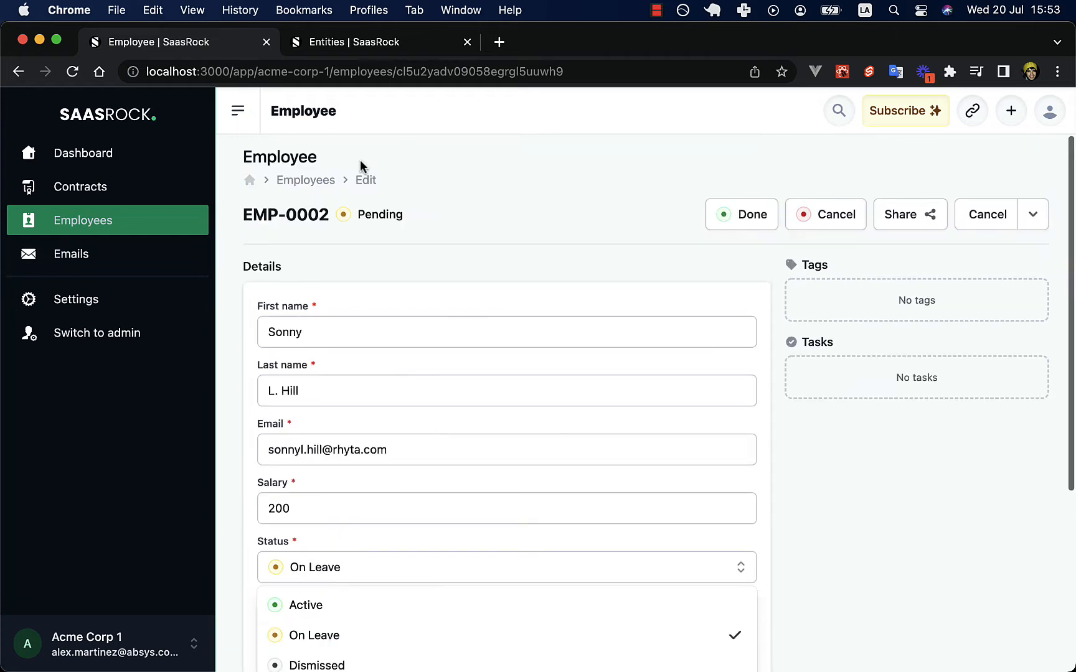
{"action": "left_click", "coordinate": [302, 182]}
{"action": "left_click", "coordinate": [397, 40]}
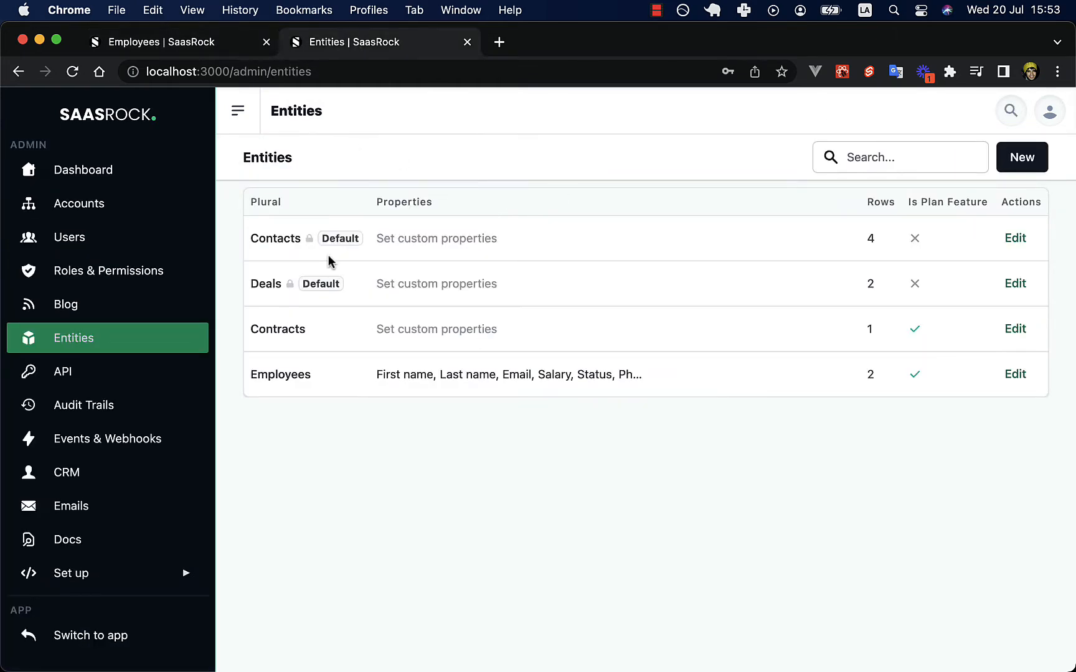
Start a new custom view for the Employees entity, named employees with title Employees.
{"action": "left_click", "coordinate": [303, 375]}
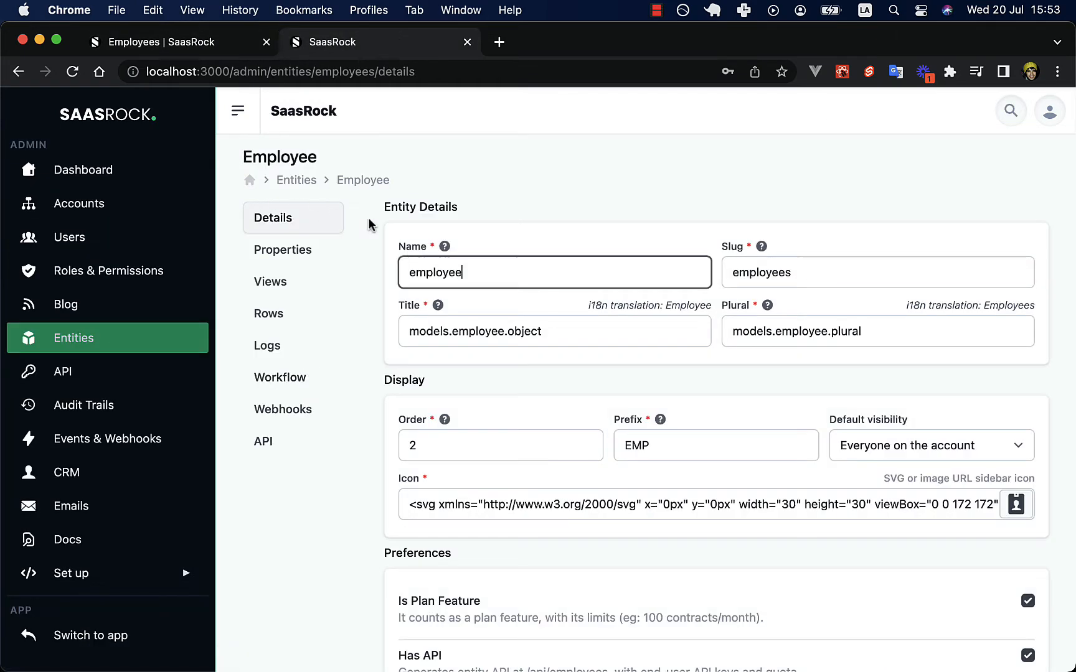
{"action": "left_click", "coordinate": [280, 285]}
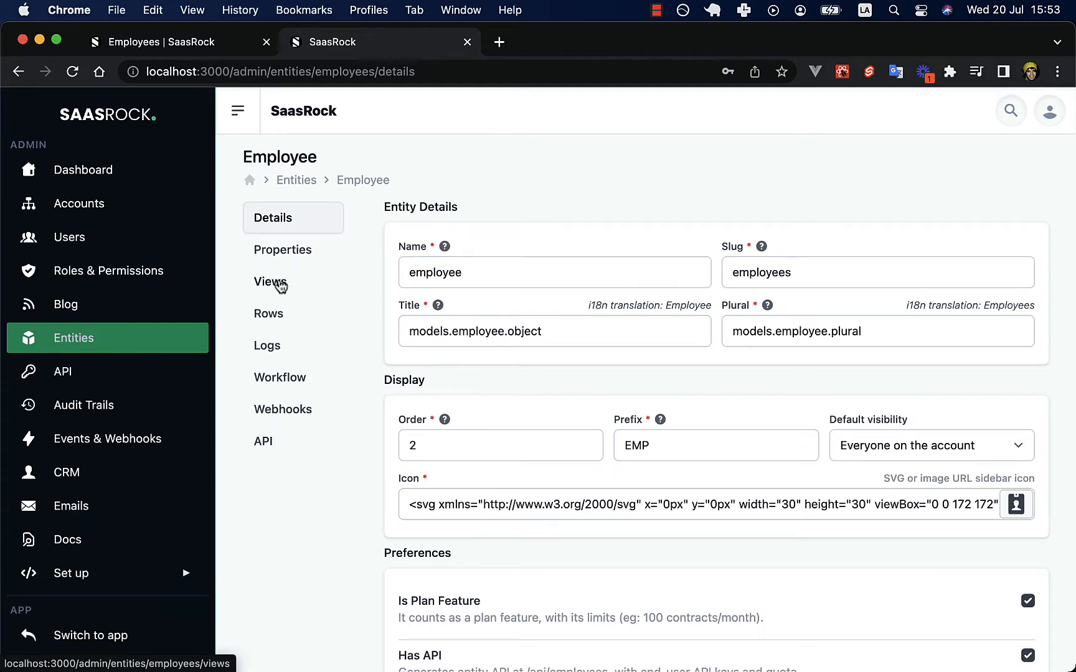
{"action": "left_click", "coordinate": [566, 264]}
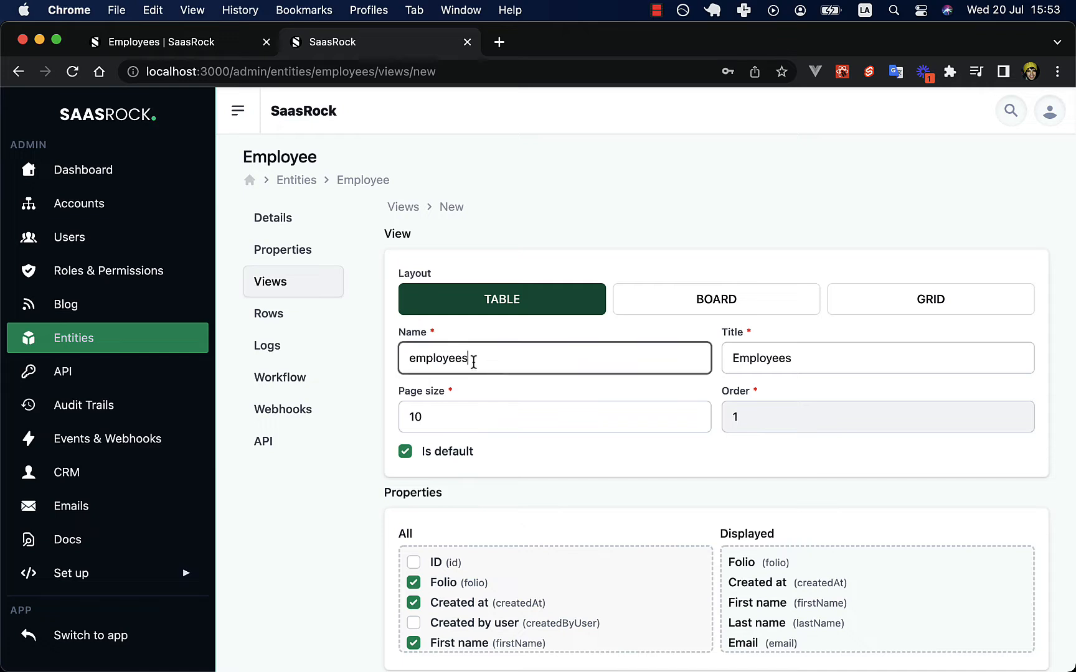
{"action": "double_click", "coordinate": [472, 360]}
{"action": "double_click", "coordinate": [751, 358]}
{"action": "left_click", "coordinate": [728, 359]}
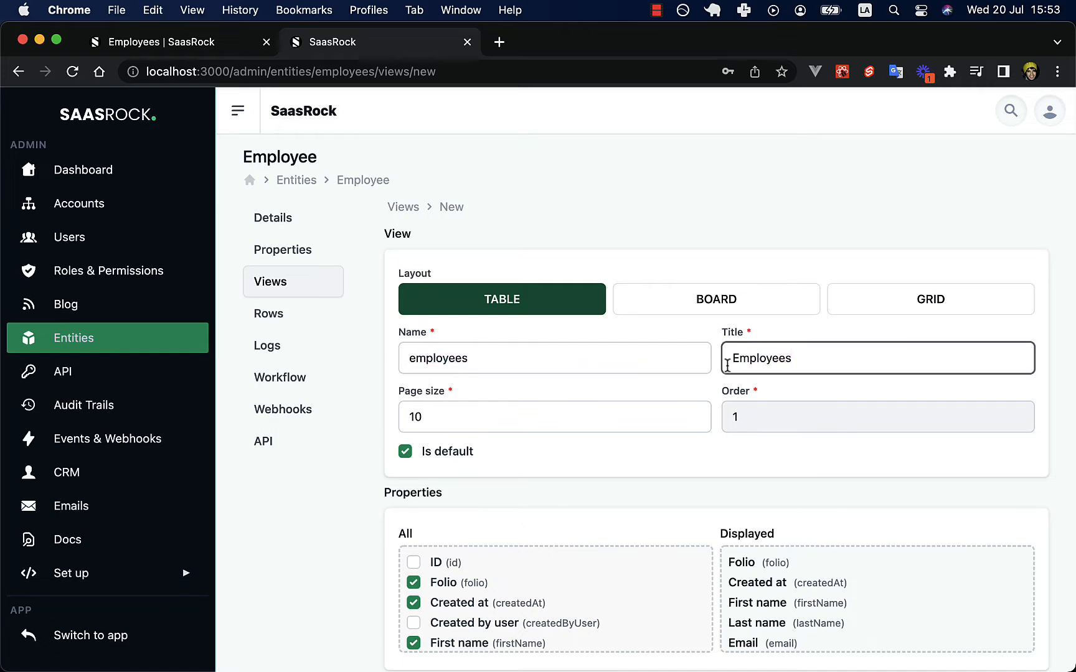
Leave Email and Salary out of the default table view and save it.
{"action": "scroll", "coordinate": [487, 368], "scroll_direction": "down", "scroll_amount": 1}
{"action": "scroll", "coordinate": [603, 418], "scroll_direction": "down", "scroll_amount": 3}
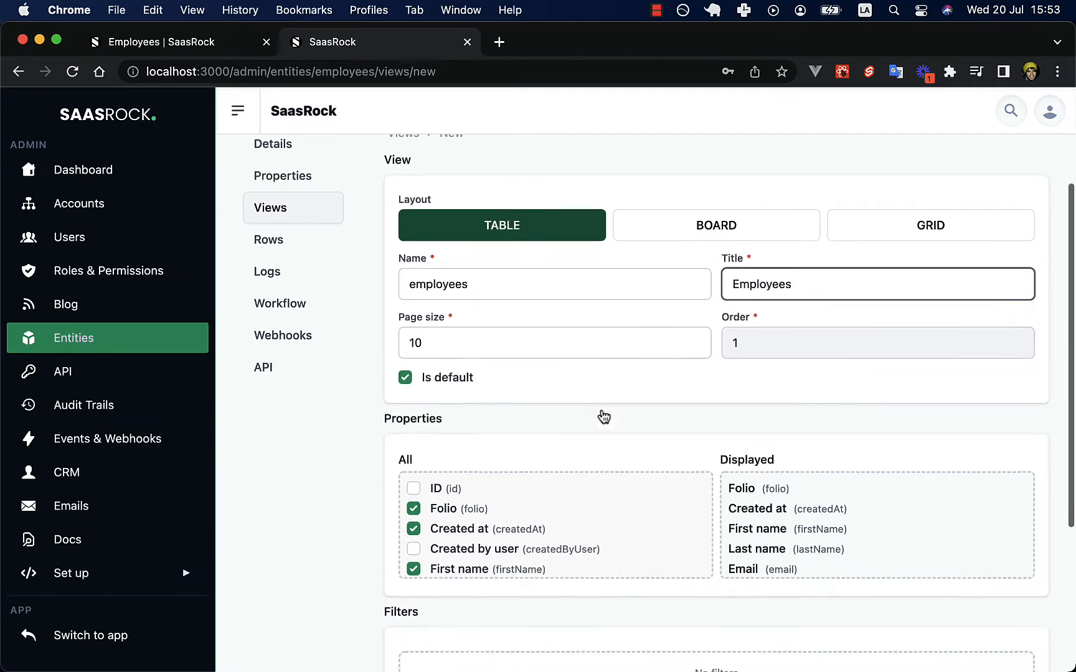
{"action": "scroll", "coordinate": [471, 418], "scroll_direction": "down", "scroll_amount": 1}
{"action": "scroll", "coordinate": [471, 436], "scroll_direction": "down", "scroll_amount": 2}
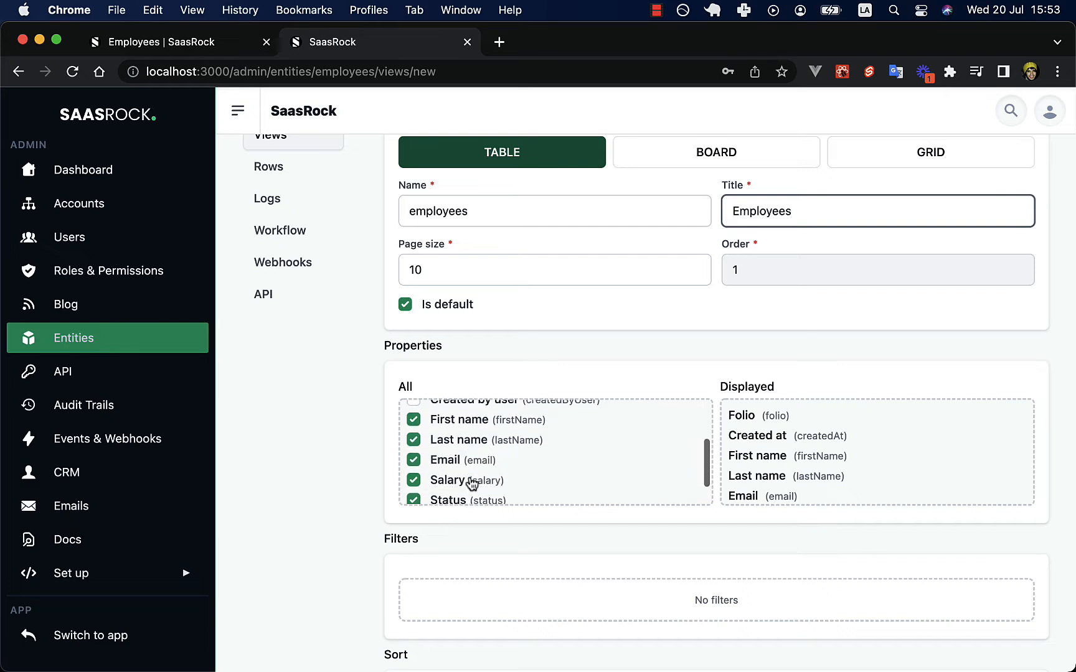
{"action": "left_click", "coordinate": [447, 462]}
{"action": "scroll", "coordinate": [486, 461], "scroll_direction": "down", "scroll_amount": 1}
{"action": "left_click", "coordinate": [447, 454]}
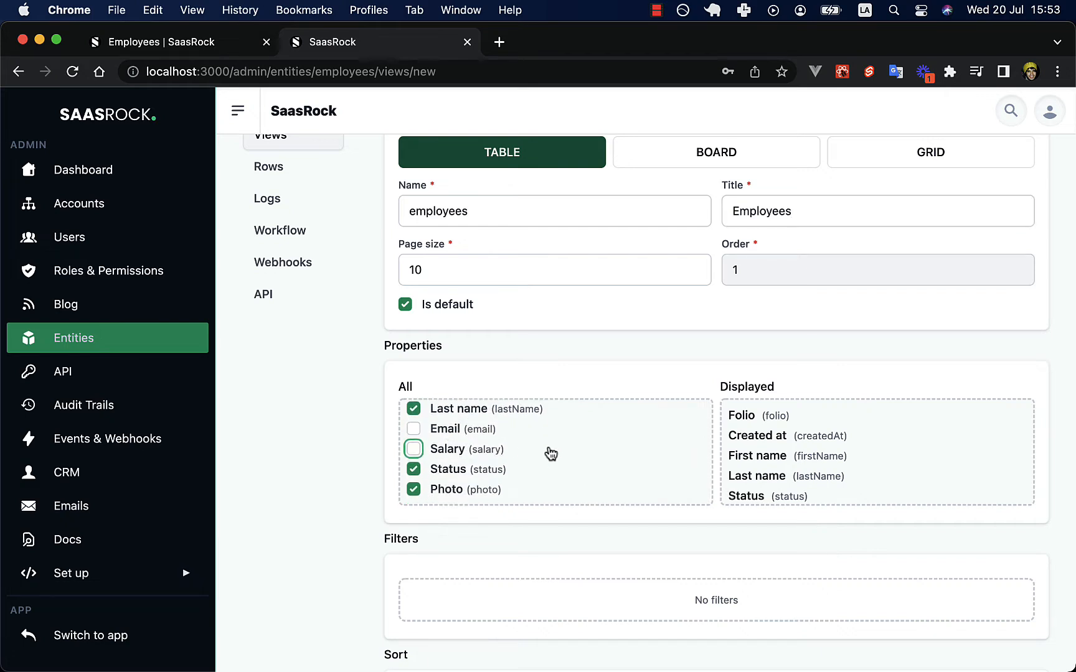
{"action": "scroll", "coordinate": [550, 454], "scroll_direction": "down", "scroll_amount": 1}
{"action": "scroll", "coordinate": [561, 448], "scroll_direction": "down", "scroll_amount": 3}
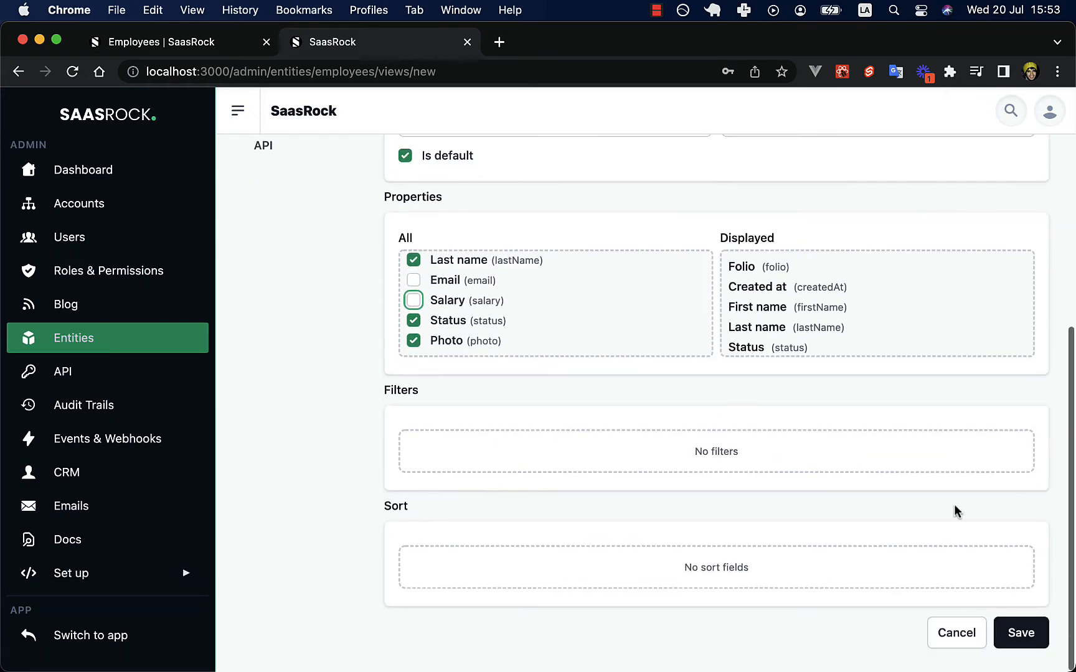
{"action": "left_click", "coordinate": [1017, 632]}
Reload the app's Employees page to check the new view, then return to the views page.
{"action": "left_click", "coordinate": [224, 48]}
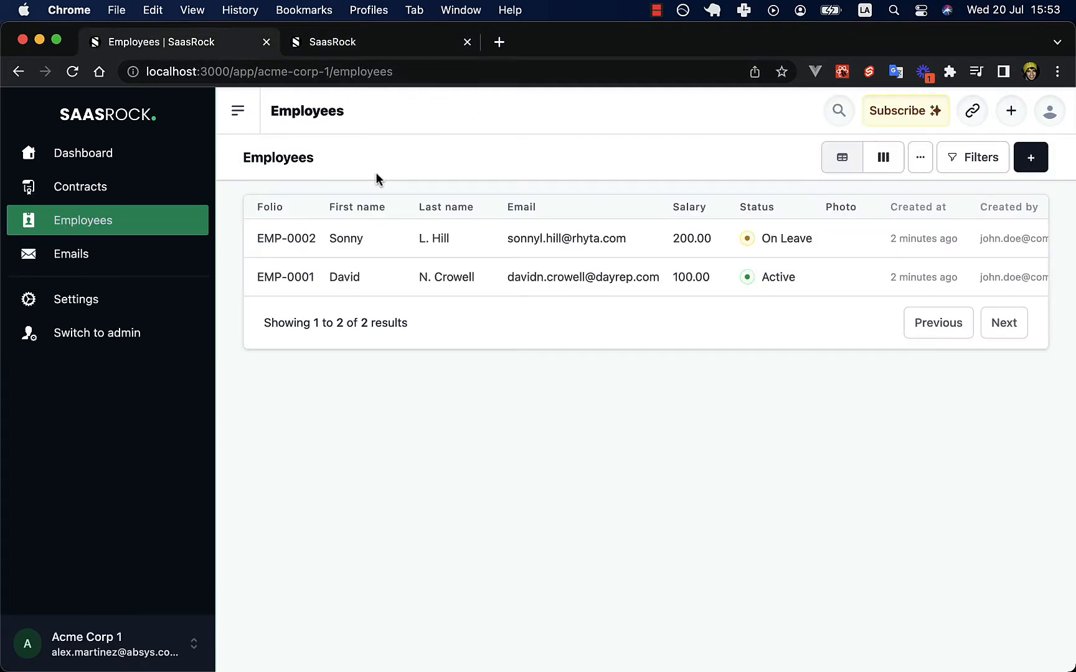
{"action": "key", "text": "super+r"}
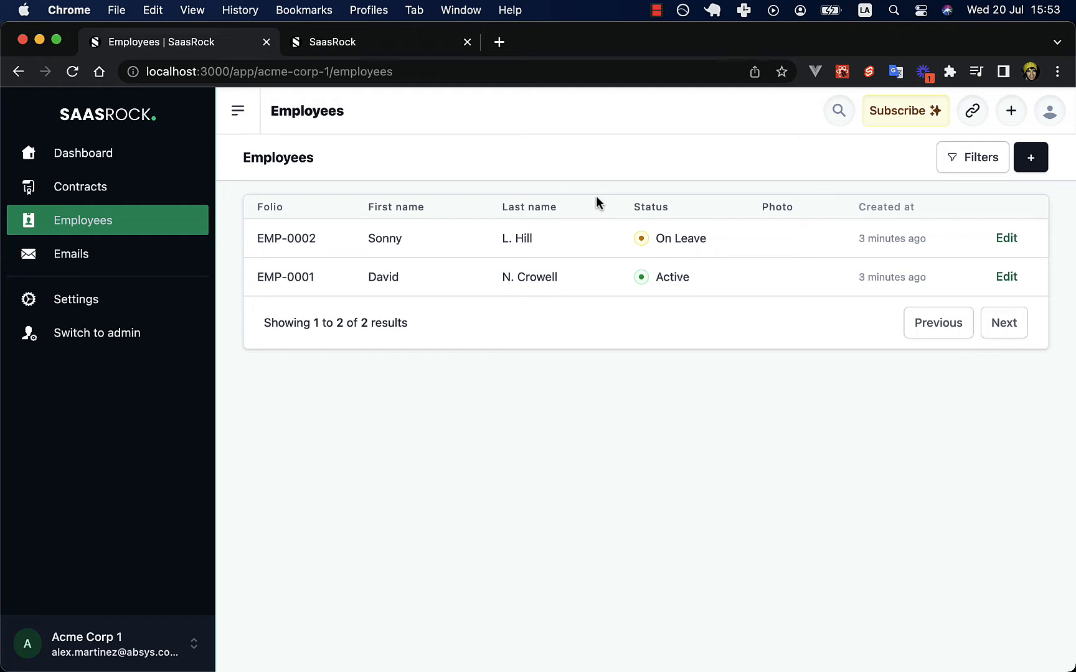
{"action": "left_click", "coordinate": [332, 43]}
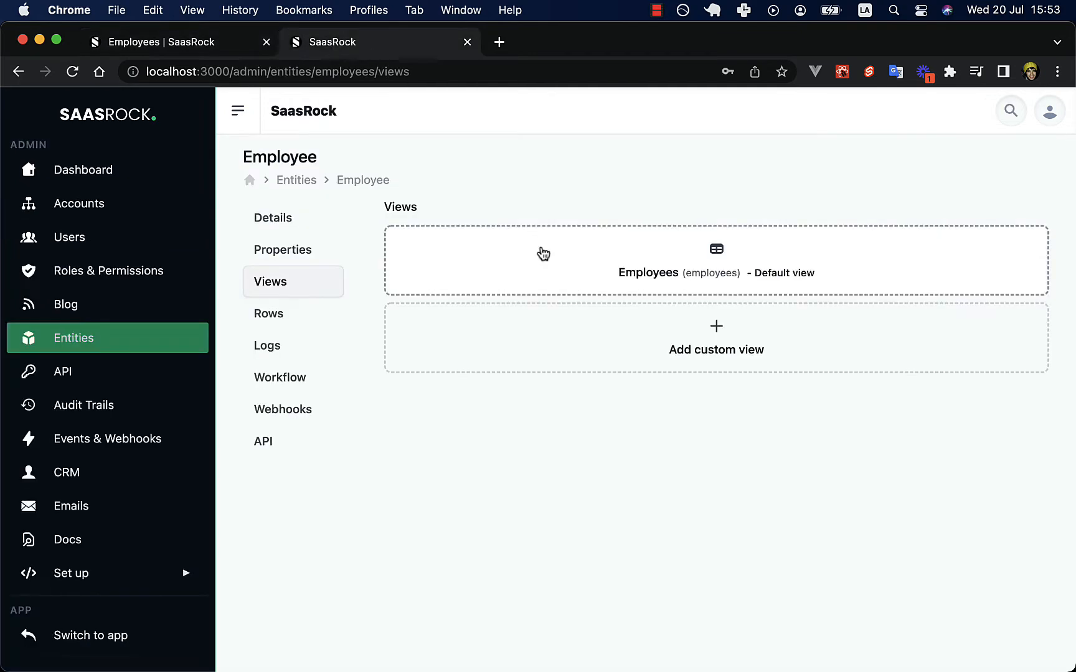
Start a new board view named 'by workflow states', grouped by workflow states.
{"action": "left_click", "coordinate": [569, 355]}
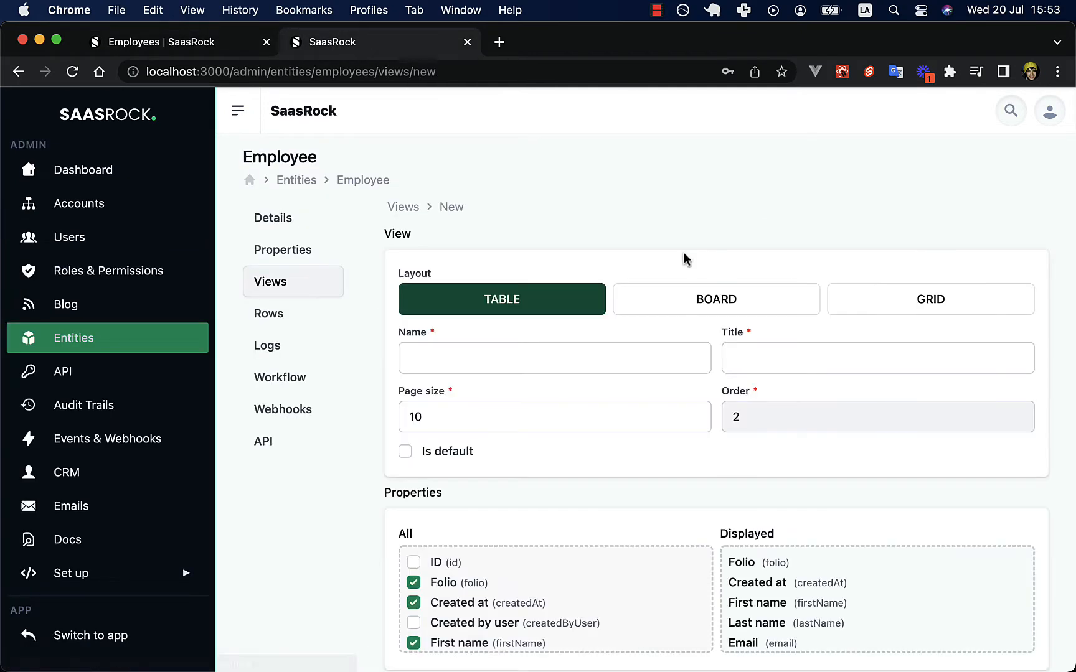
{"action": "left_click", "coordinate": [685, 308]}
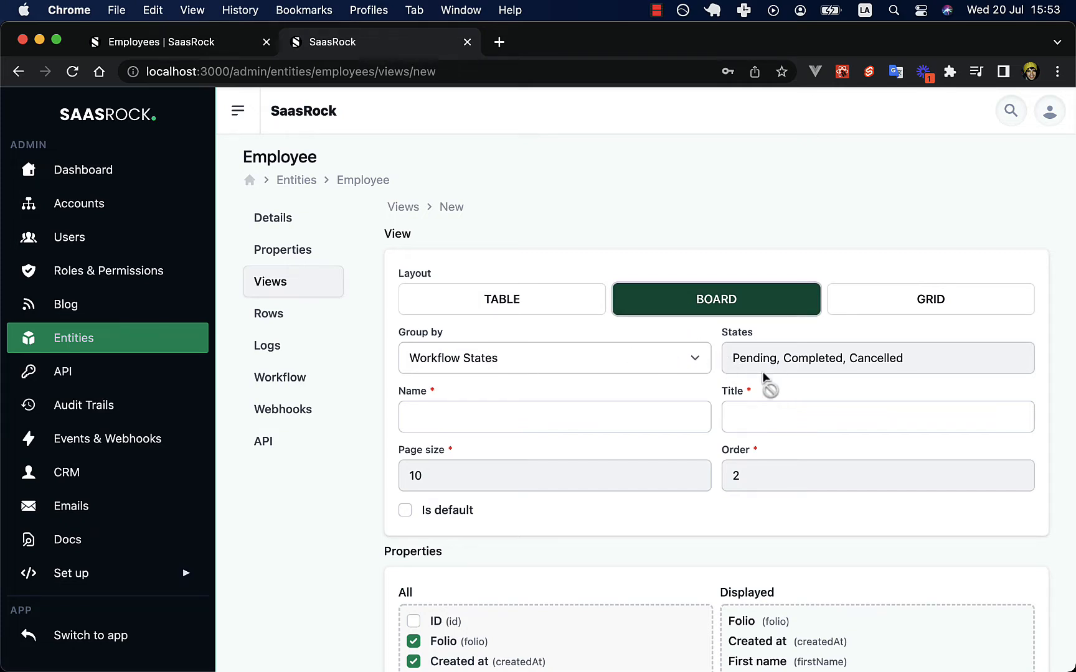
{"action": "left_click", "coordinate": [472, 421]}
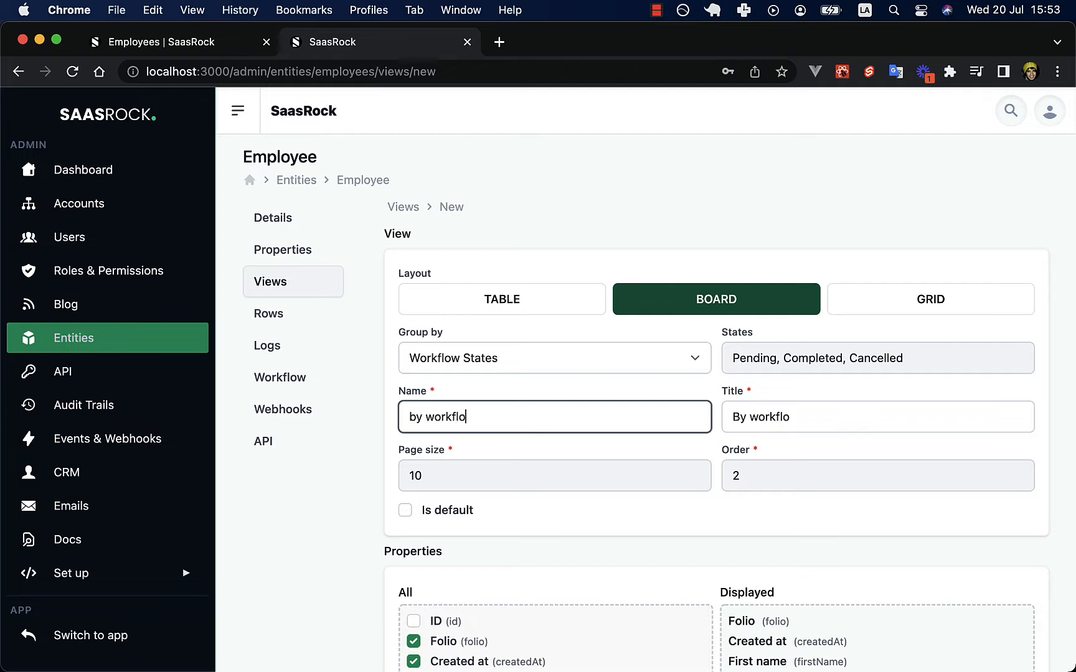
{"action": "scroll", "coordinate": [453, 408], "scroll_direction": "down", "scroll_amount": 3}
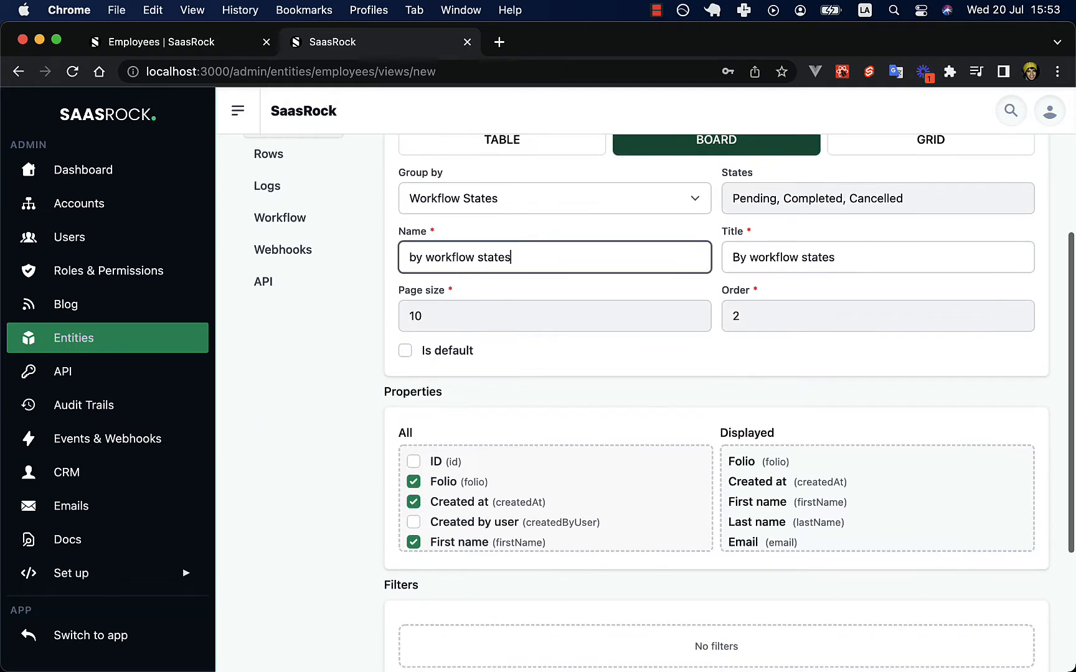
{"action": "scroll", "coordinate": [488, 497], "scroll_direction": "down", "scroll_amount": 1}
Limit the board cards to Folio, Photo and First name.
{"action": "left_click", "coordinate": [457, 481]}
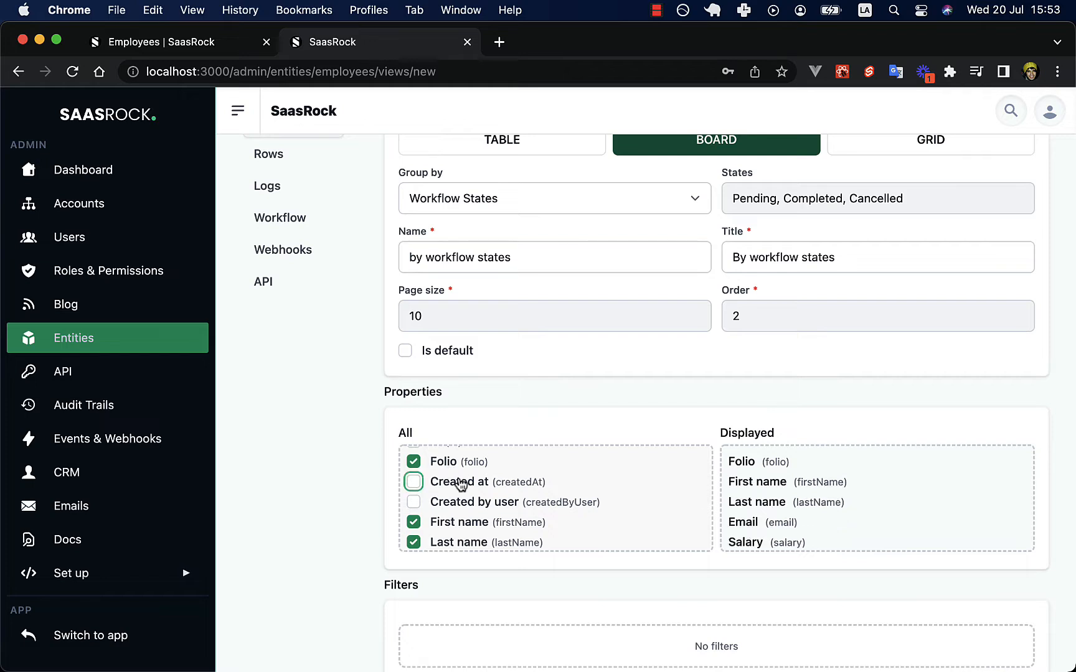
{"action": "scroll", "coordinate": [478, 529], "scroll_direction": "down", "scroll_amount": 1}
{"action": "left_click", "coordinate": [456, 488]}
{"action": "left_click", "coordinate": [450, 508]}
{"action": "scroll", "coordinate": [452, 494], "scroll_direction": "down", "scroll_amount": 1}
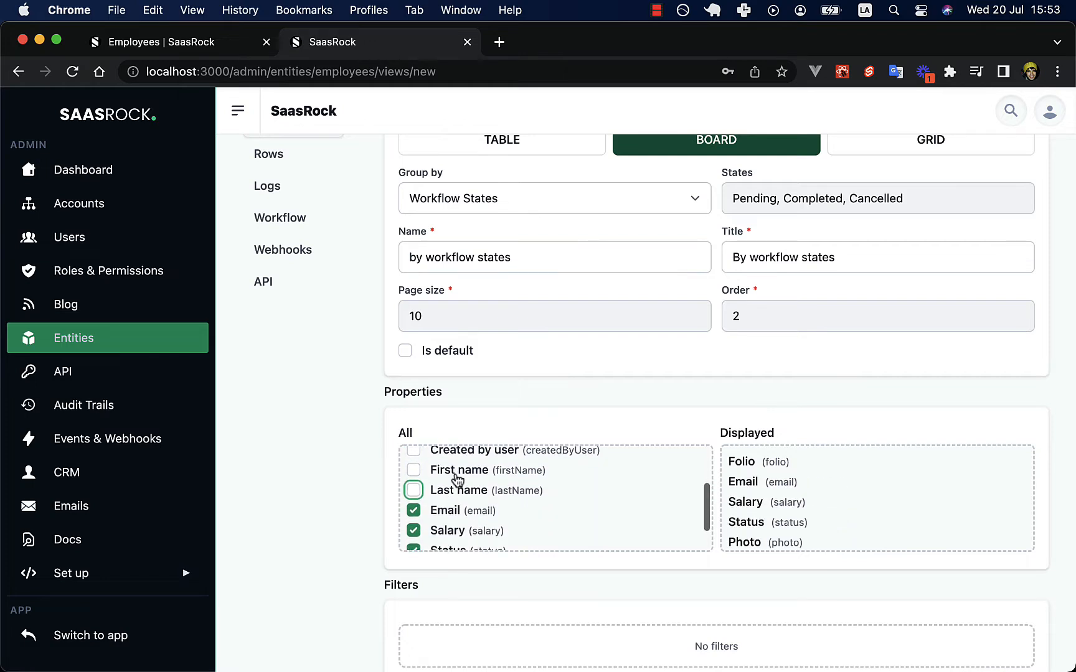
{"action": "left_click", "coordinate": [447, 471]}
{"action": "scroll", "coordinate": [445, 477], "scroll_direction": "down", "scroll_amount": 1}
{"action": "left_click", "coordinate": [434, 485]}
{"action": "left_click", "coordinate": [454, 509]}
{"action": "scroll", "coordinate": [448, 501], "scroll_direction": "down", "scroll_amount": 1}
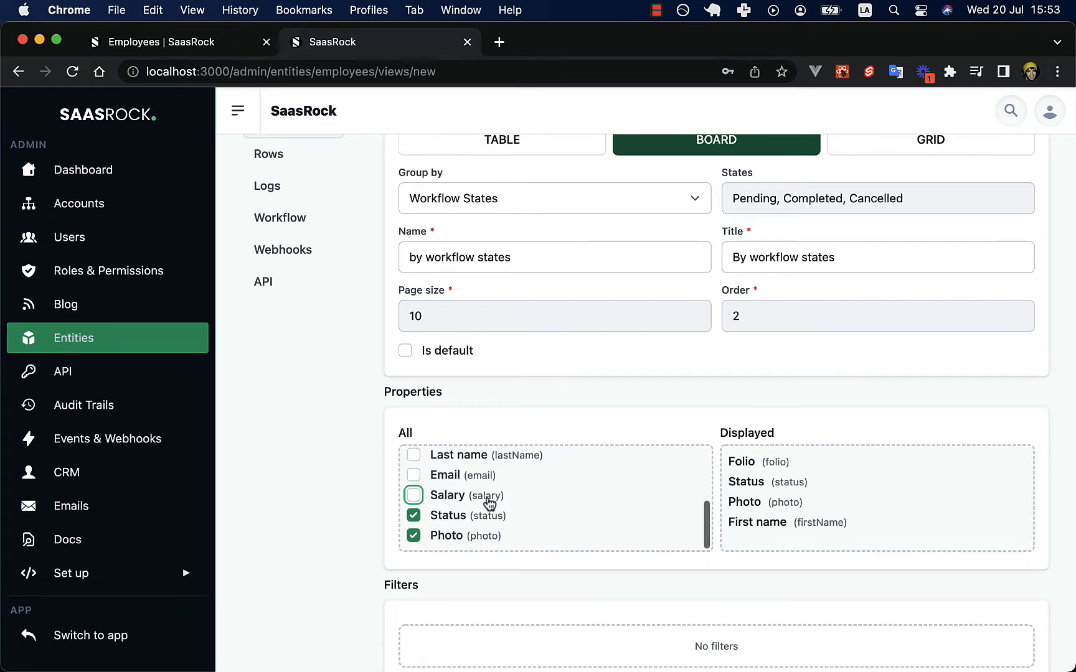
{"action": "left_click", "coordinate": [445, 516]}
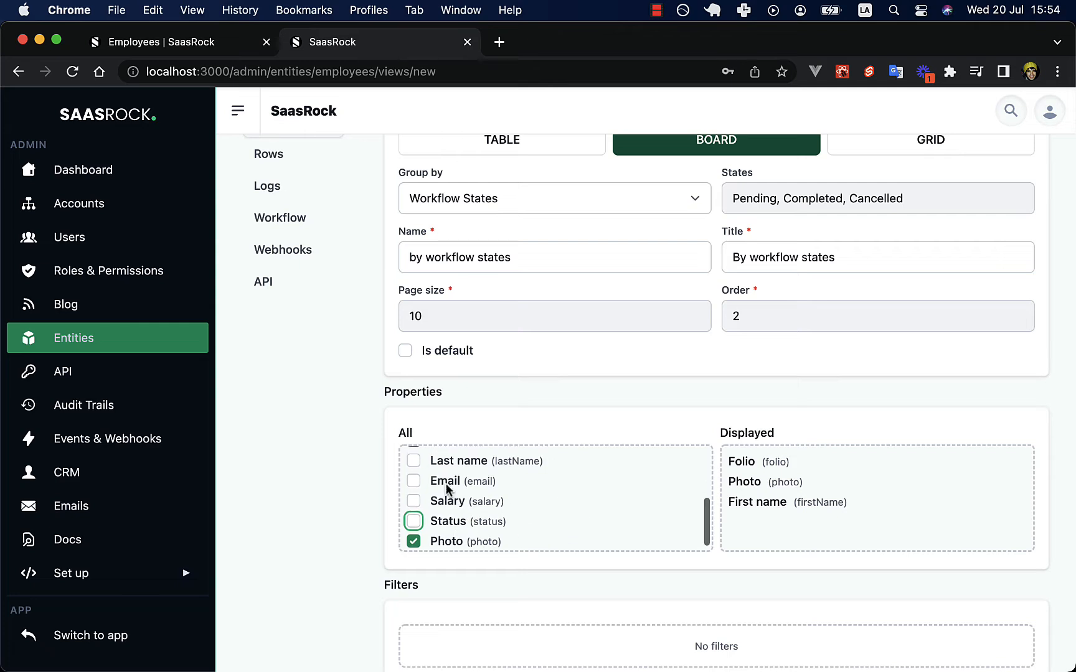
Save the By workflow states board view and return to the Employees page.
{"action": "scroll", "coordinate": [446, 485], "scroll_direction": "up", "scroll_amount": 5}
{"action": "scroll", "coordinate": [447, 489], "scroll_direction": "down", "scroll_amount": 3}
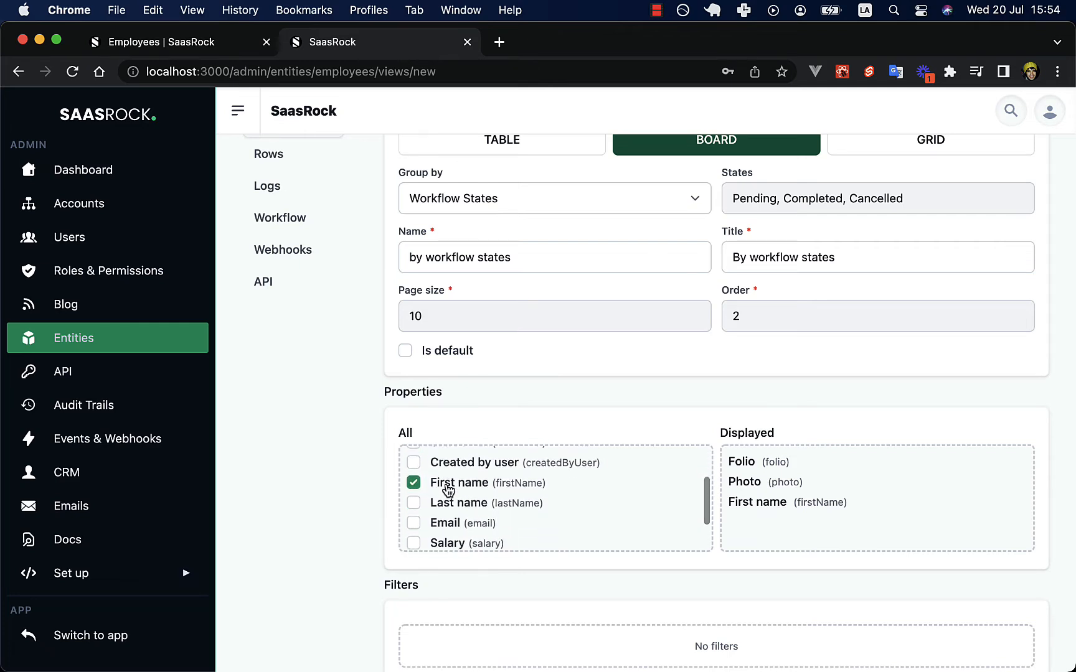
{"action": "scroll", "coordinate": [447, 490], "scroll_direction": "down", "scroll_amount": 1}
{"action": "key", "text": "Return"}
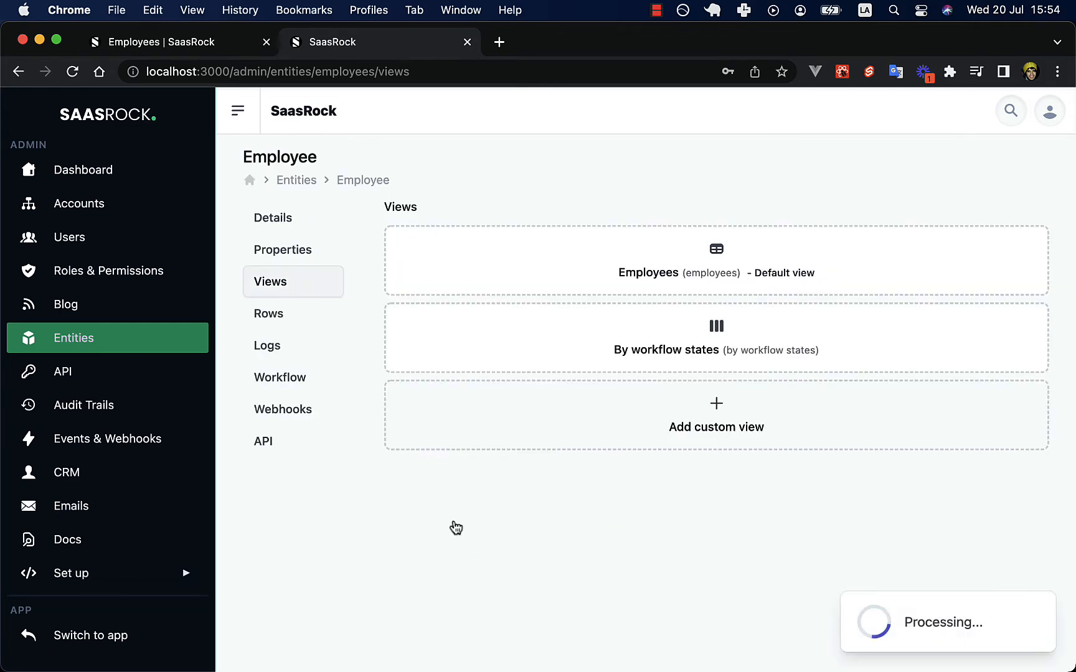
{"action": "left_click", "coordinate": [220, 42]}
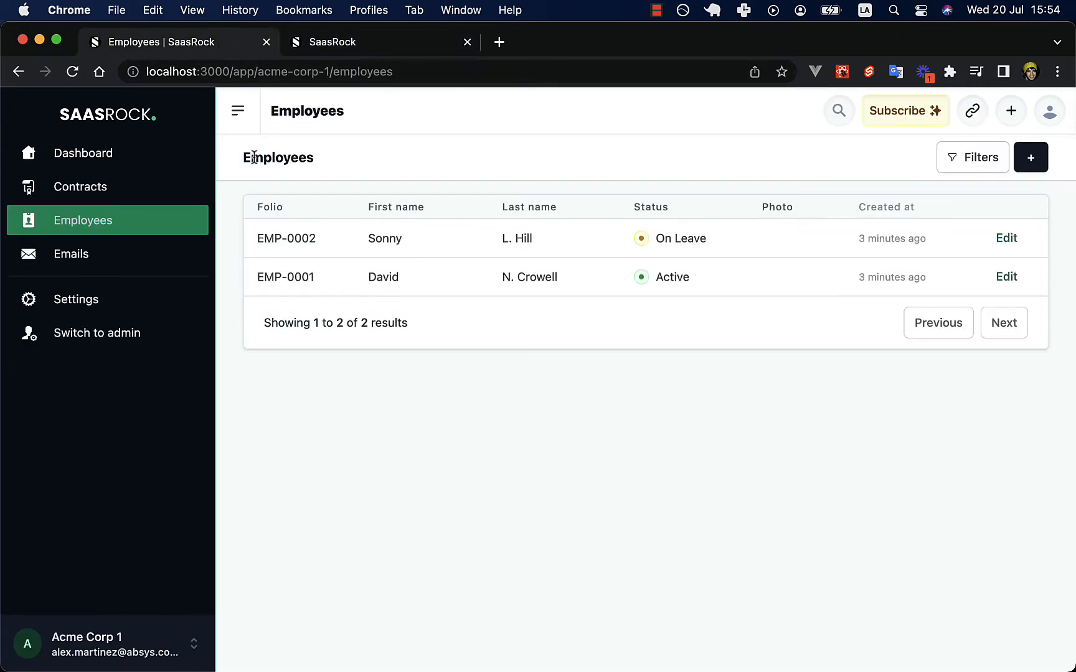
Switch to the By workflow states board and open EMP-0002 from the Pending column.
{"action": "left_click_drag", "start_coordinate": [255, 160], "coordinate": [314, 161]}
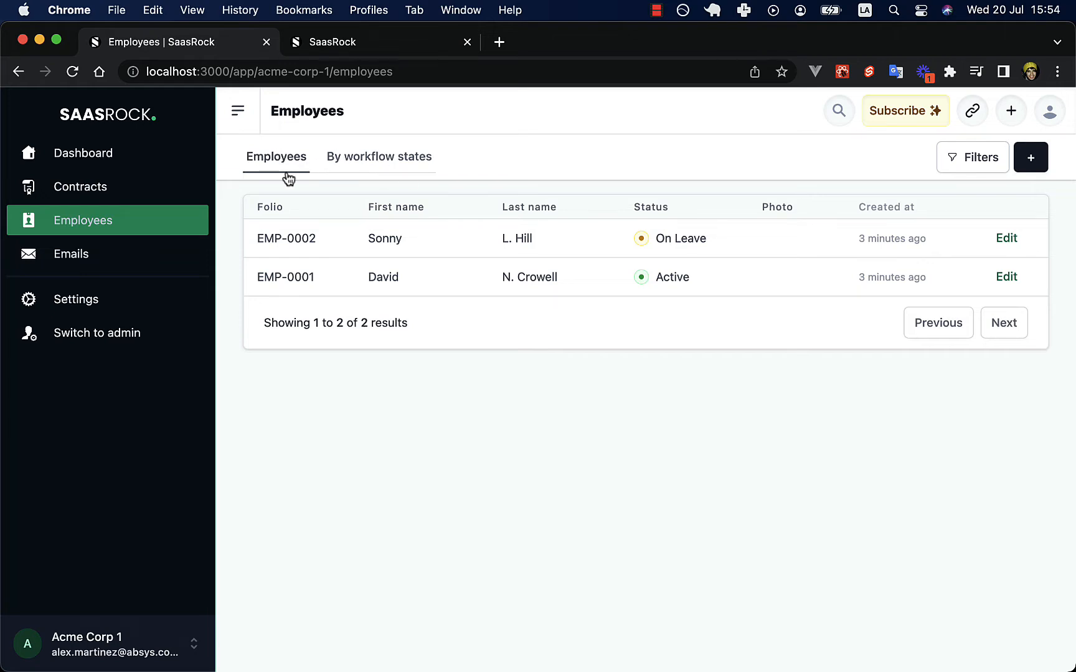
{"action": "left_click", "coordinate": [347, 163]}
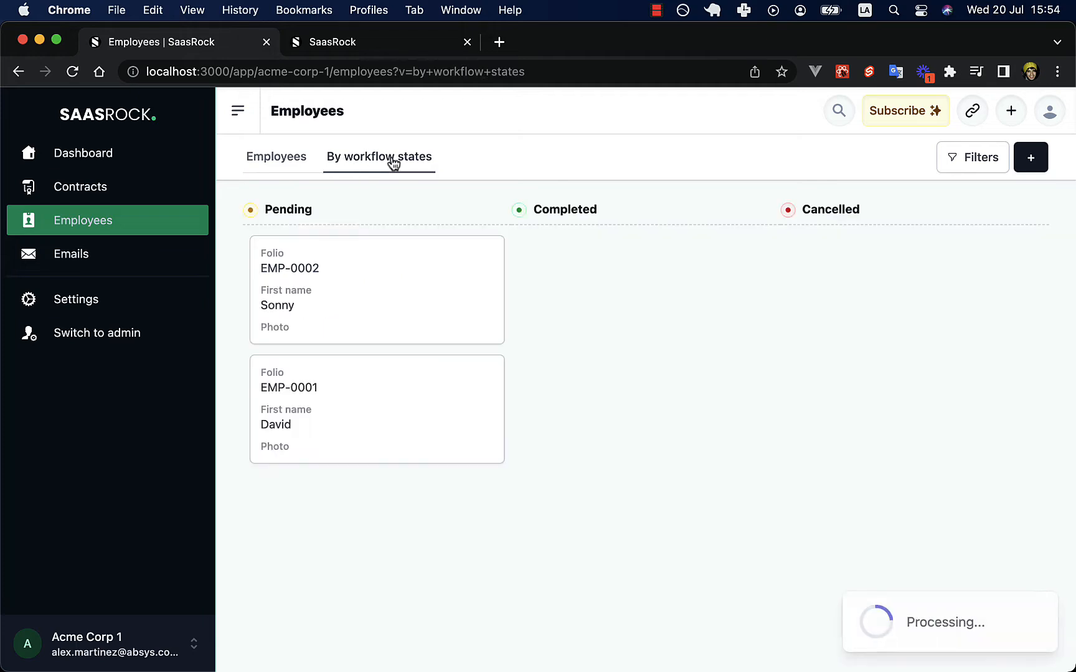
{"action": "double_click", "coordinate": [269, 208]}
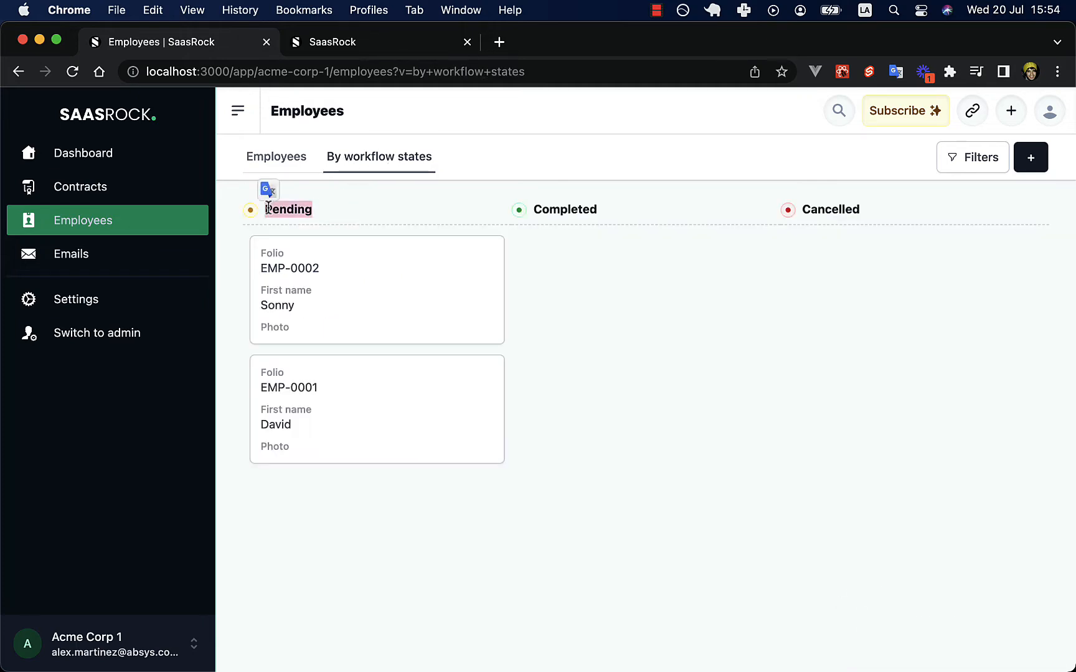
{"action": "left_click", "coordinate": [588, 205]}
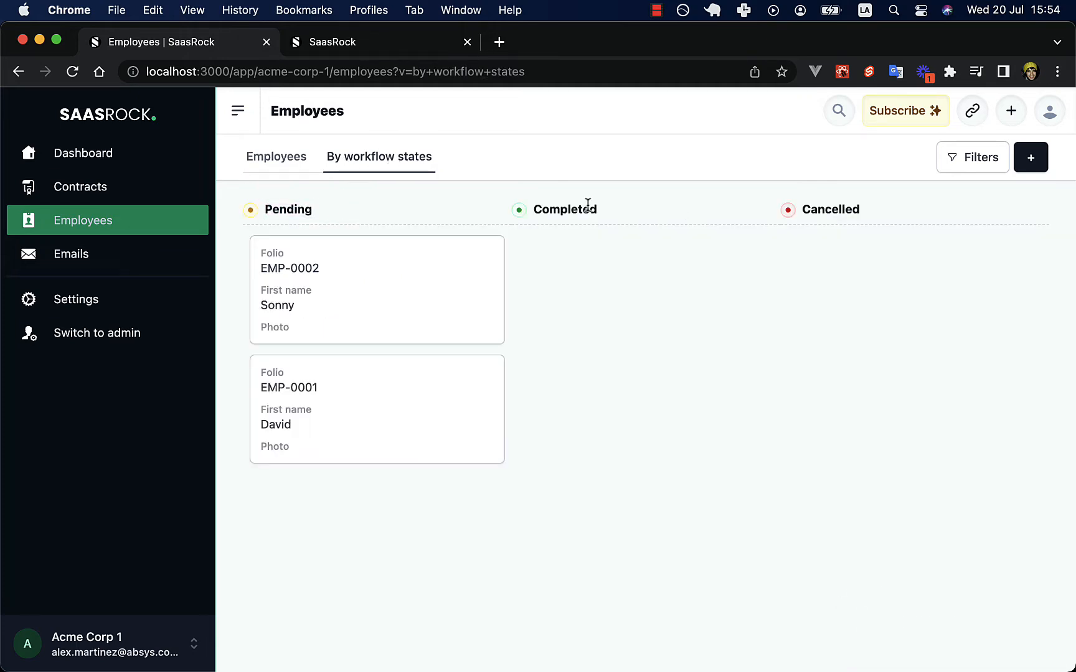
{"action": "left_click", "coordinate": [265, 333]}
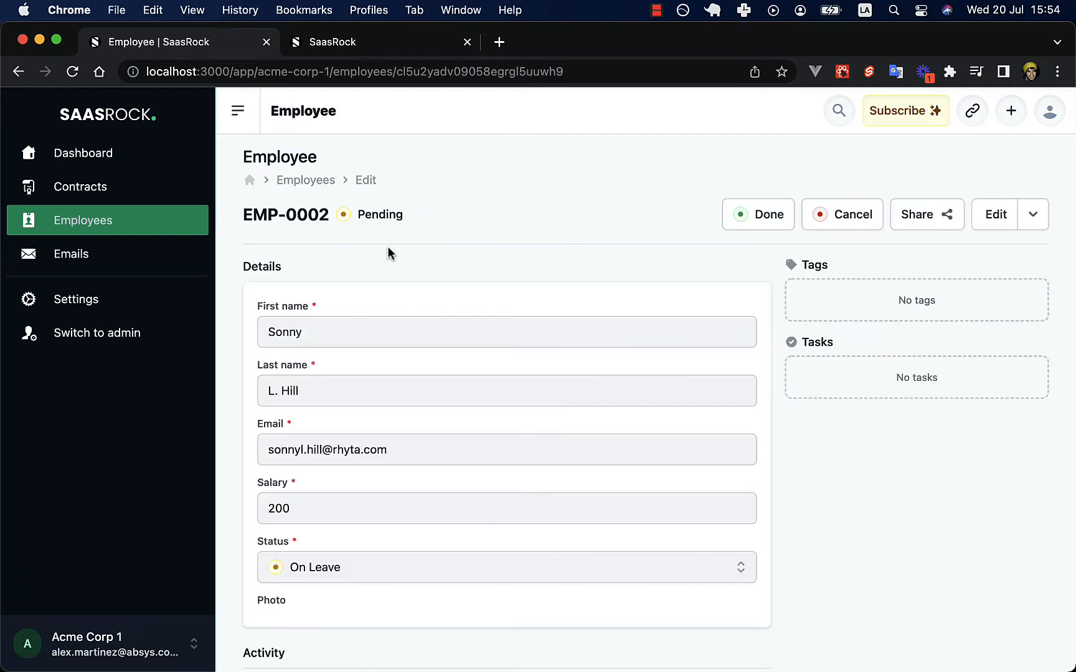
Attach icon-light.png as EMP-0002's photo and save the employee.
{"action": "left_click", "coordinate": [993, 215]}
{"action": "scroll", "coordinate": [536, 311], "scroll_direction": "down", "scroll_amount": 5}
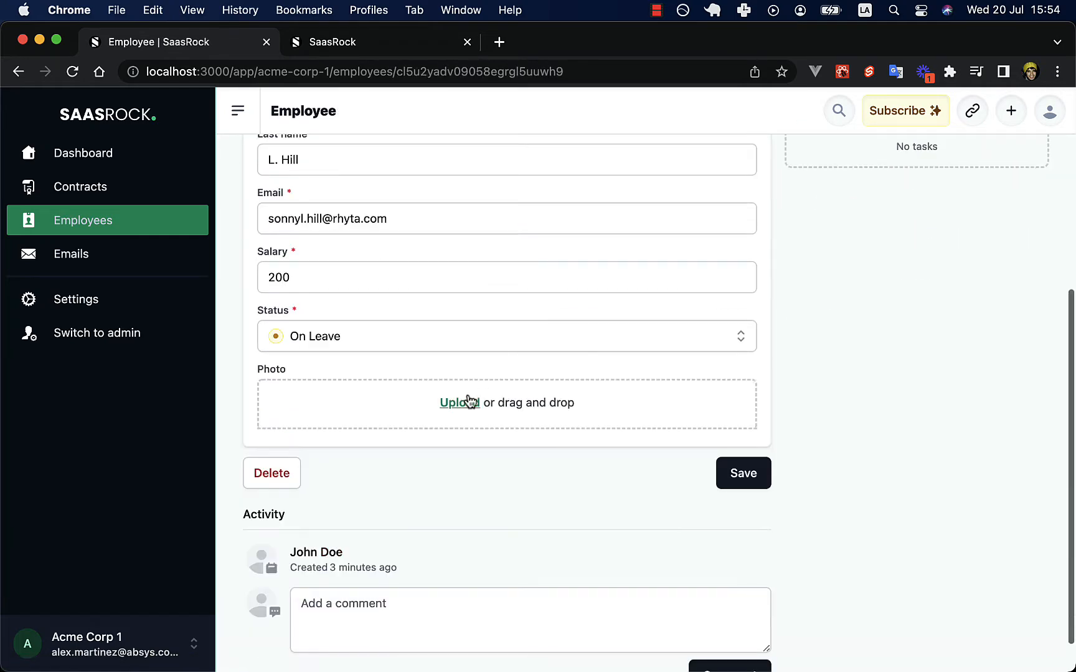
{"action": "left_click", "coordinate": [459, 403]}
{"action": "left_click", "coordinate": [247, 293]}
{"action": "key", "text": "Down"}
{"action": "key", "text": "Down"}
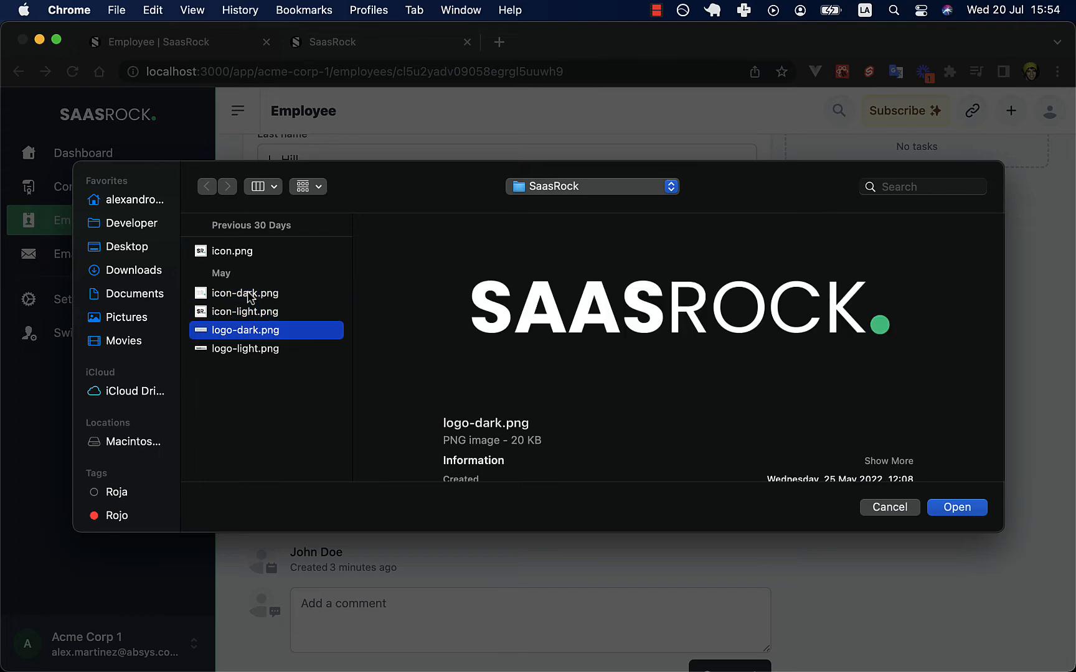
{"action": "key", "text": "Up"}
{"action": "key", "text": "Return"}
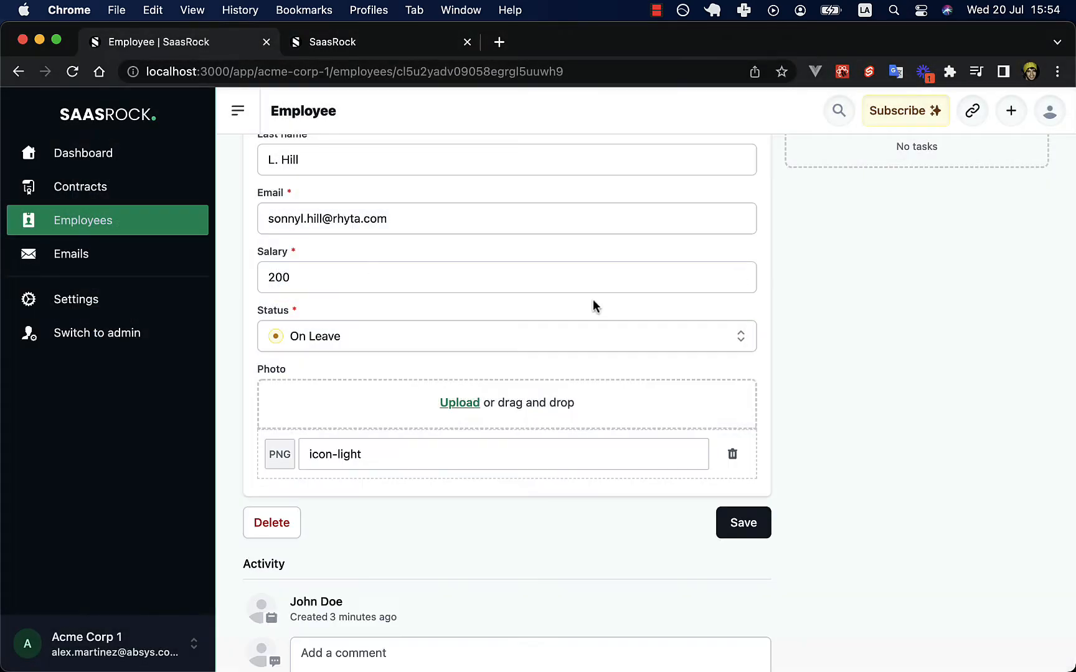
{"action": "left_click", "coordinate": [747, 526]}
Review the employee's editable fields again, then return to the admin Employee views.
{"action": "scroll", "coordinate": [714, 381], "scroll_direction": "up", "scroll_amount": 5}
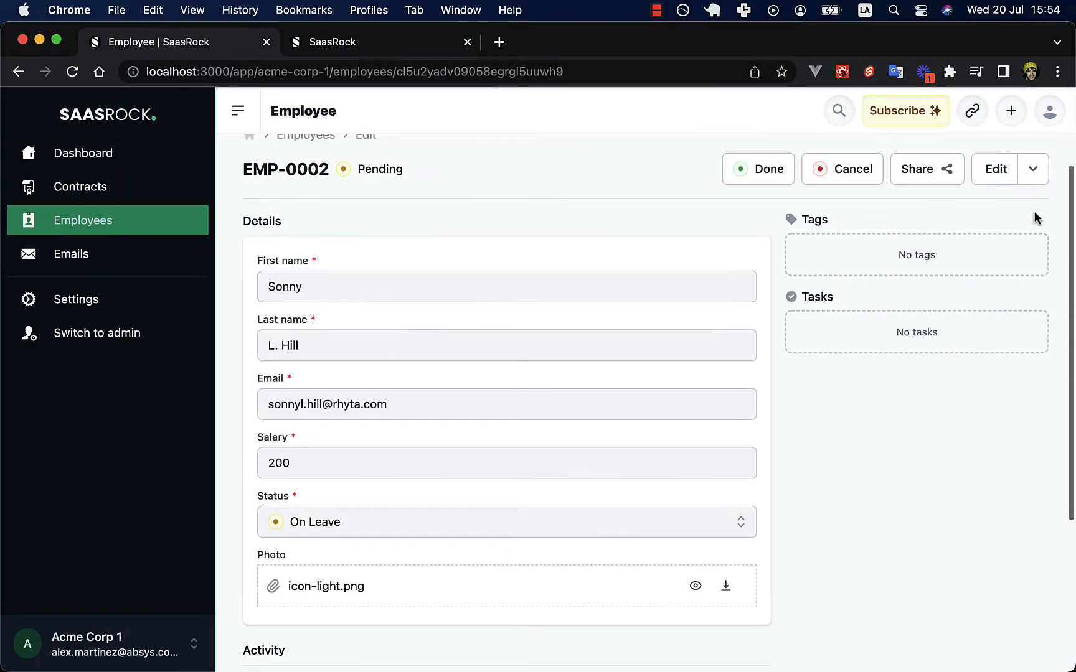
{"action": "left_click", "coordinate": [989, 169]}
{"action": "scroll", "coordinate": [735, 411], "scroll_direction": "down", "scroll_amount": 3}
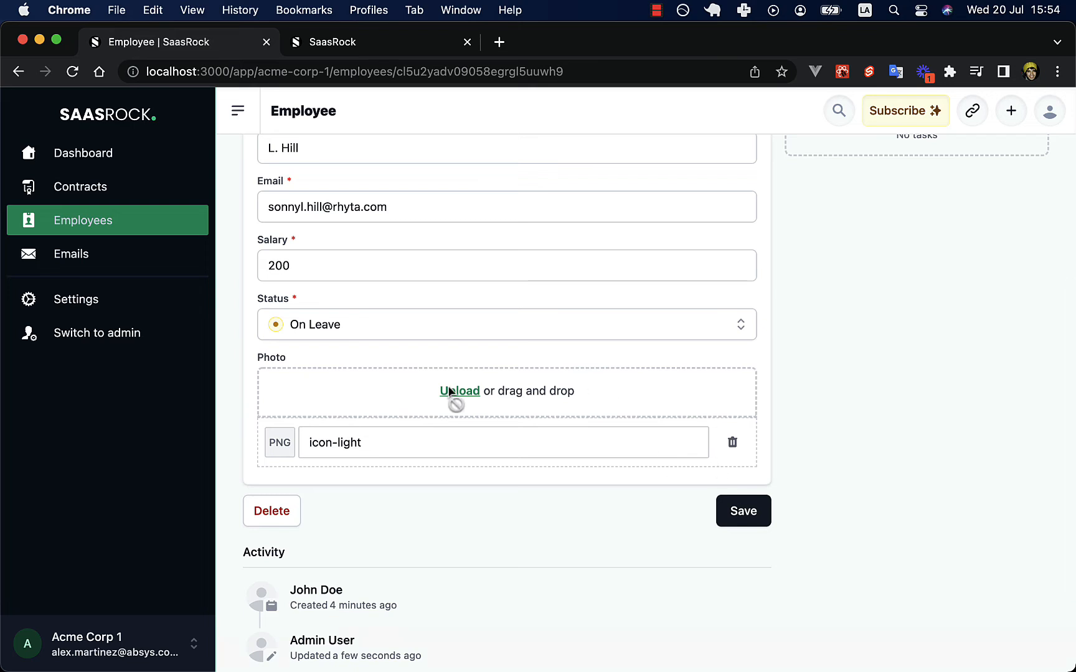
{"action": "scroll", "coordinate": [498, 392], "scroll_direction": "up", "scroll_amount": 1}
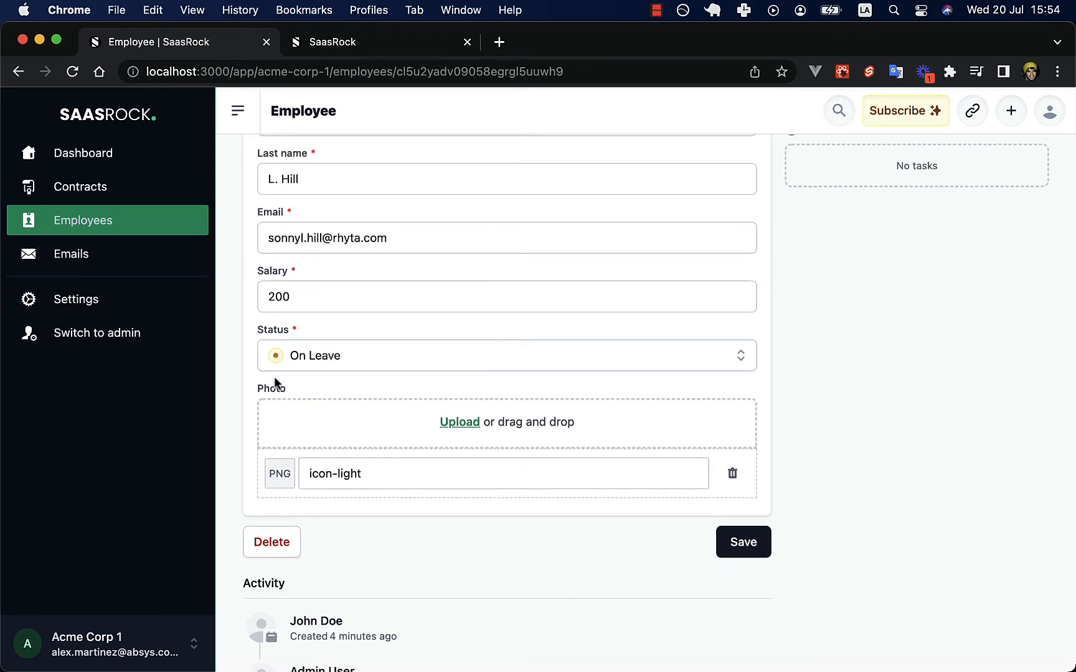
{"action": "left_click", "coordinate": [352, 42]}
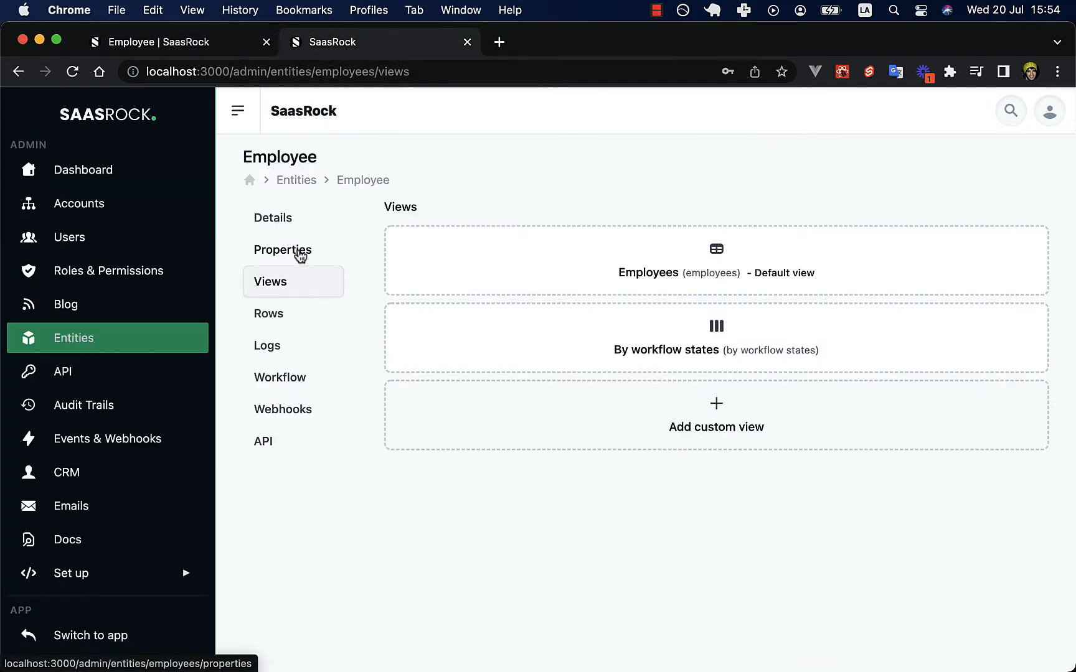
Restrict the Photo property's accepted file types to image/png, image/gif and image/jpeg.
{"action": "left_click", "coordinate": [299, 253], "text": "super"}
{"action": "left_click", "coordinate": [579, 41]}
{"action": "scroll", "coordinate": [564, 337], "scroll_direction": "down", "scroll_amount": 1}
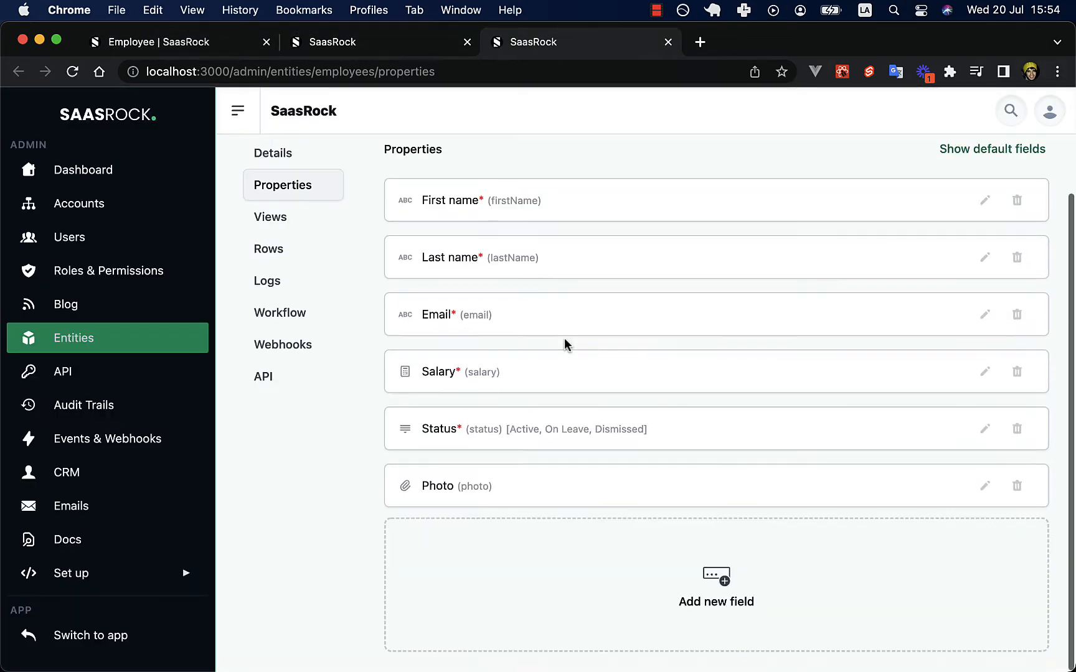
{"action": "left_click", "coordinate": [984, 488]}
{"action": "left_click", "coordinate": [836, 377]}
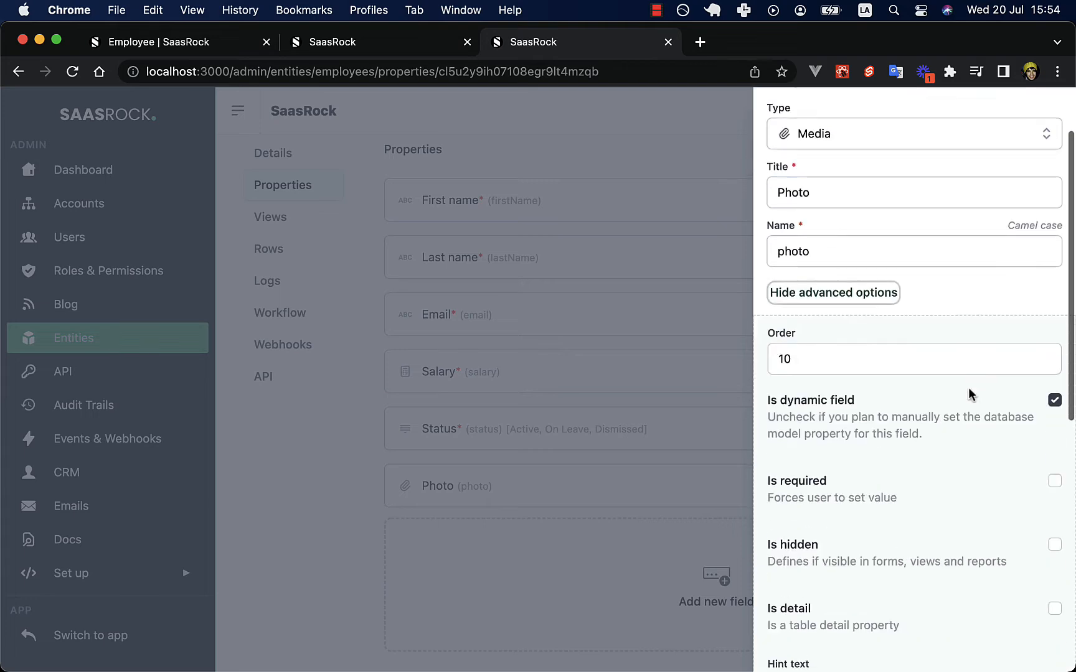
{"action": "scroll", "coordinate": [970, 394], "scroll_direction": "down", "scroll_amount": 10}
{"action": "left_click_drag", "start_coordinate": [797, 450], "coordinate": [762, 447]}
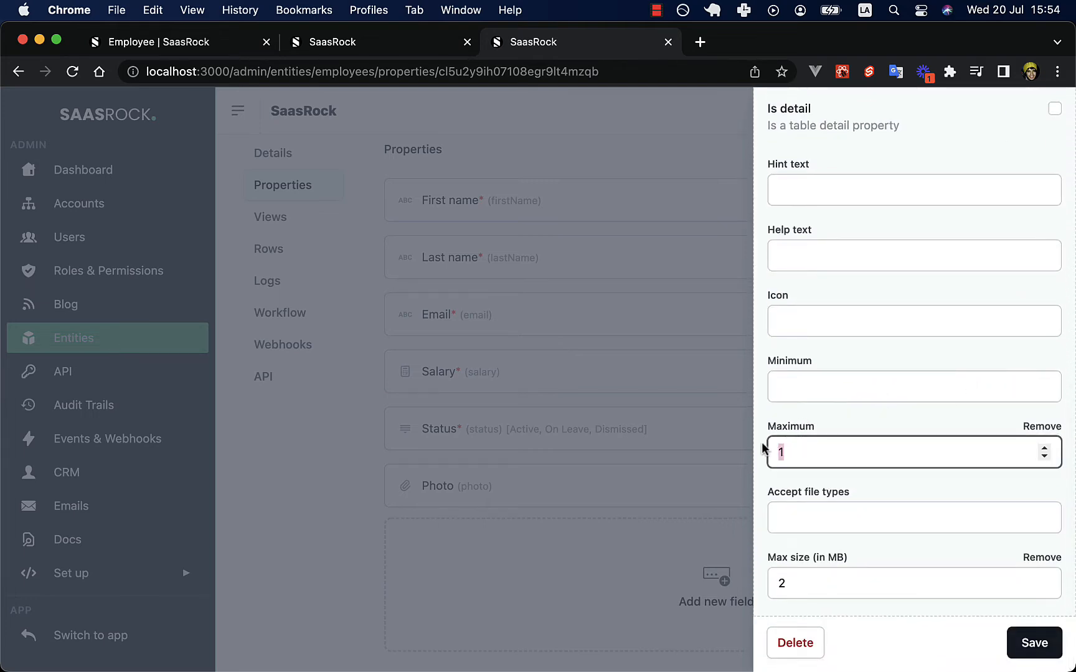
{"action": "left_click", "coordinate": [838, 513]}
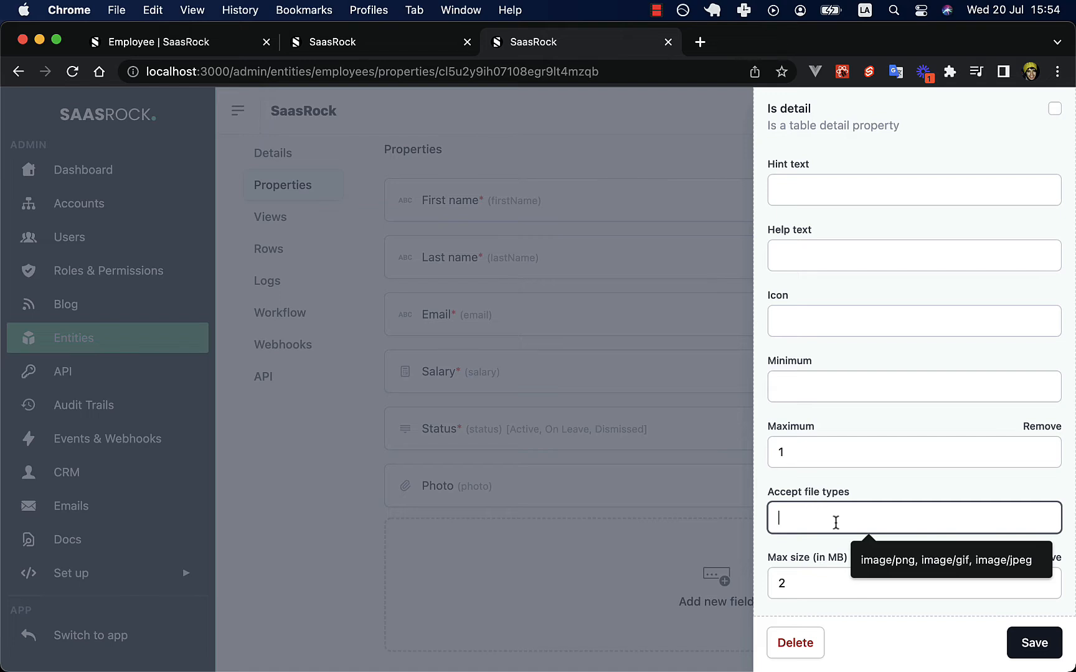
{"action": "type", "text": "image/png, image/gif, image/jpeg"}
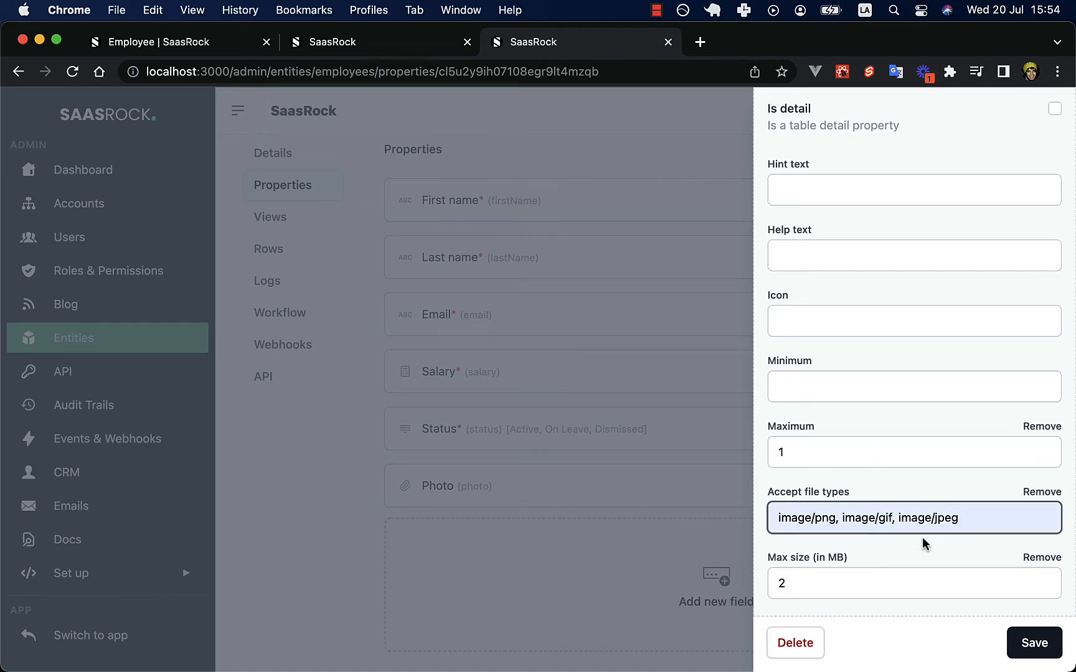
{"action": "triple_click", "coordinate": [879, 519]}
{"action": "double_click", "coordinate": [842, 518]}
{"action": "left_click", "coordinate": [841, 518]}
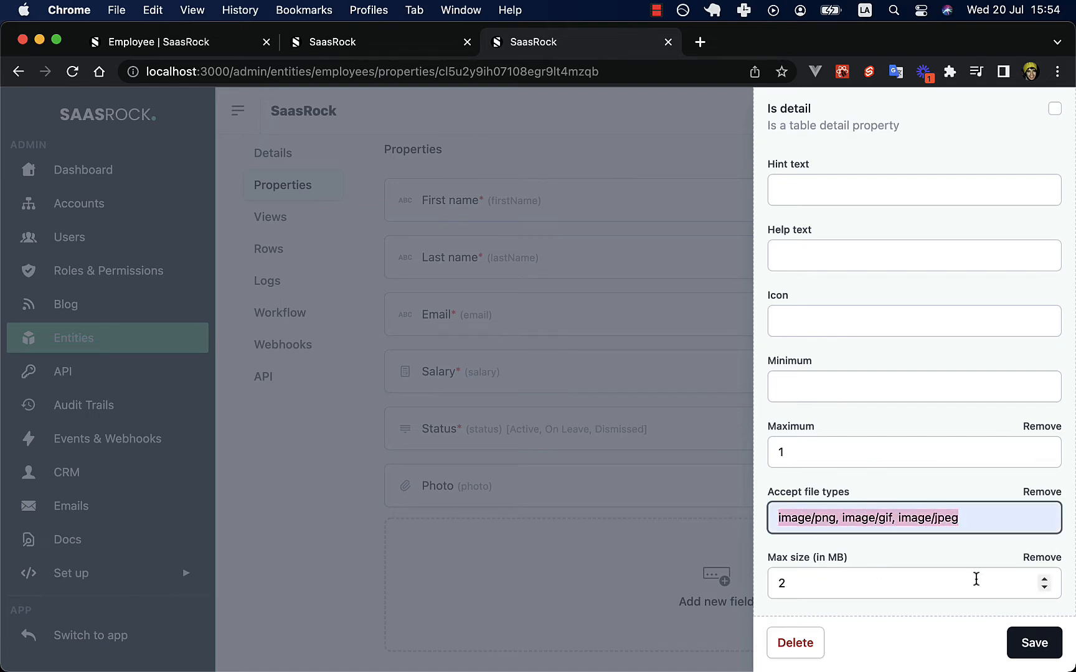
{"action": "left_click", "coordinate": [924, 517]}
{"action": "left_click", "coordinate": [1021, 643]}
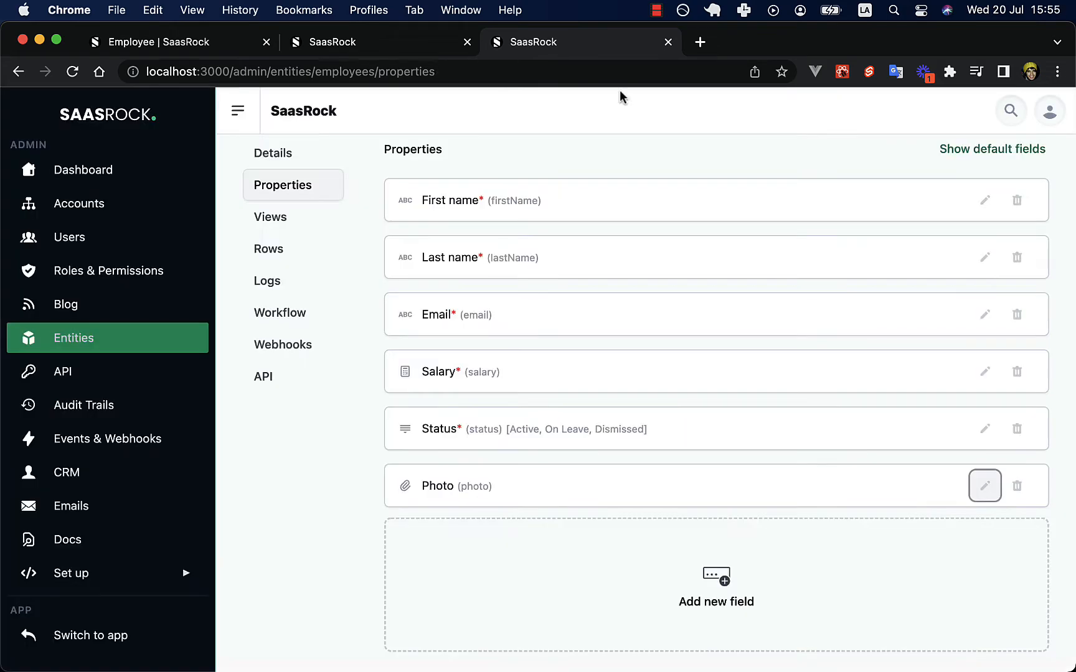
Set the Photo property's Maximum to 2 and save it.
{"action": "left_click", "coordinate": [985, 486]}
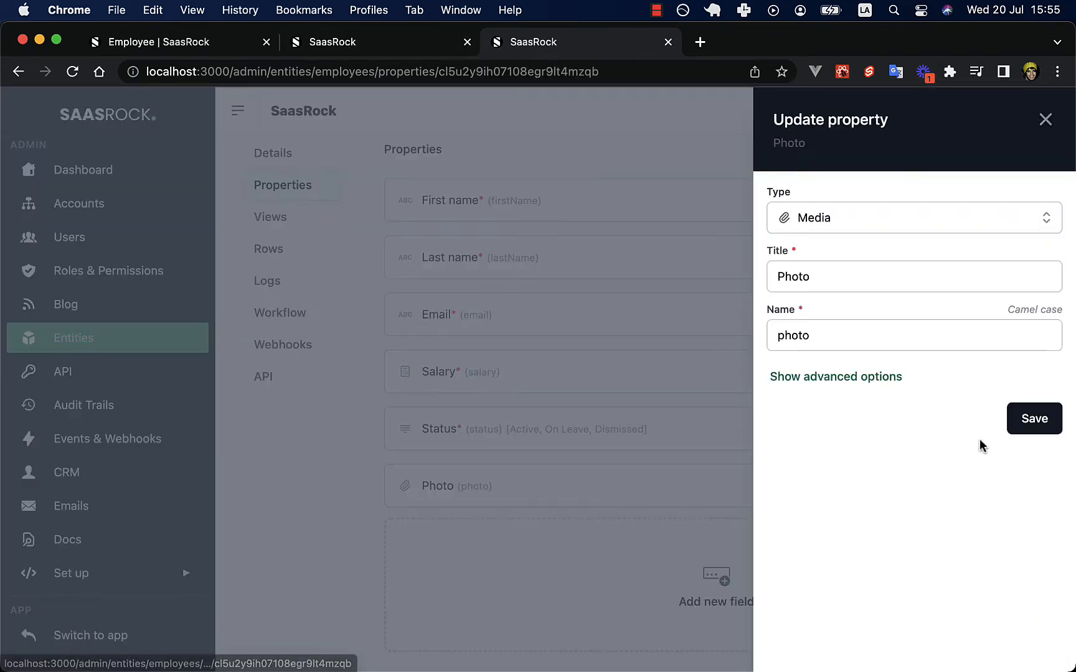
{"action": "left_click", "coordinate": [887, 377]}
{"action": "scroll", "coordinate": [893, 570], "scroll_direction": "down", "scroll_amount": 10}
{"action": "left_click", "coordinate": [846, 443]}
{"action": "key", "text": "BackSpace"}
{"action": "type", "text": "2"}
{"action": "key", "text": "Return"}
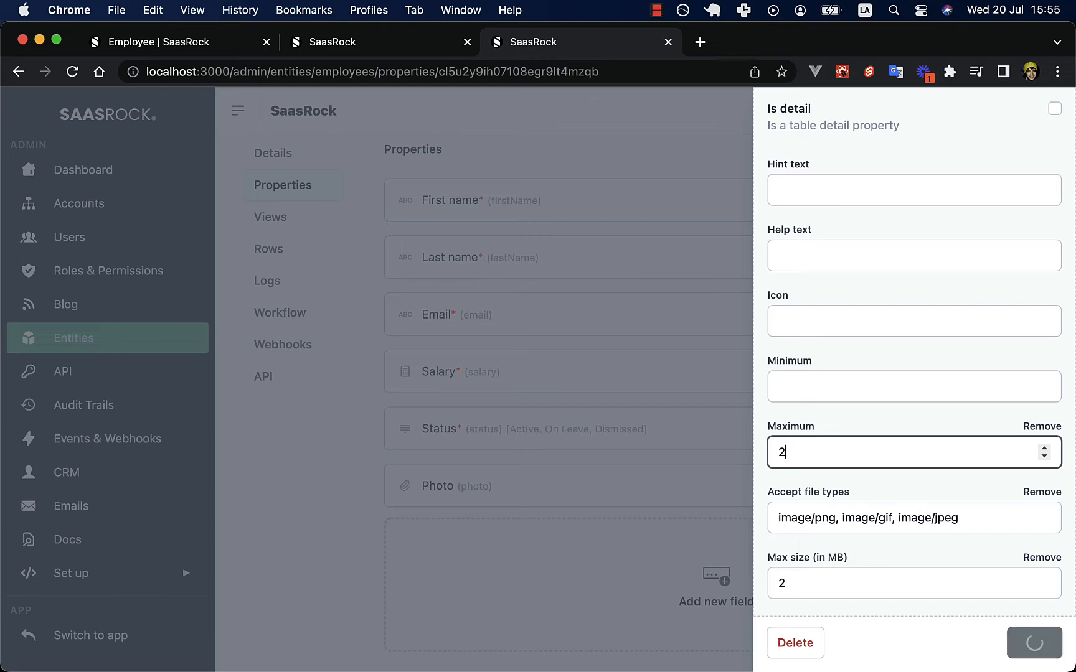
{"action": "left_click", "coordinate": [333, 49]}
Attach logo-light.png as EMP-0002's second photo and save the employee.
{"action": "left_click", "coordinate": [248, 50]}
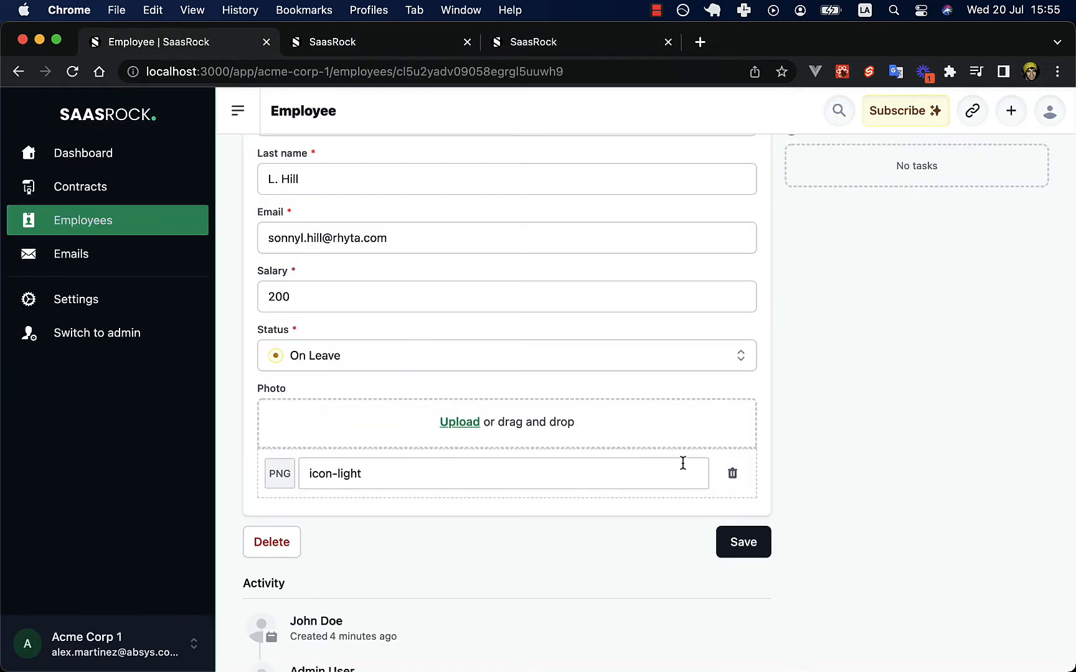
{"action": "key", "text": "super+r"}
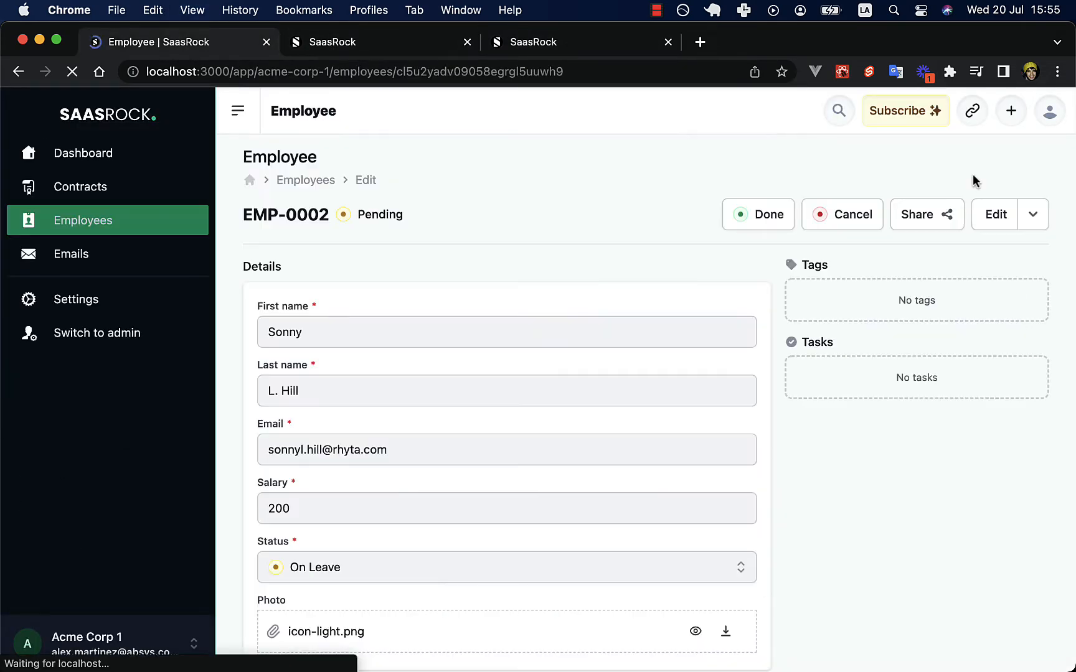
{"action": "left_click", "coordinate": [977, 215]}
{"action": "scroll", "coordinate": [512, 390], "scroll_direction": "down", "scroll_amount": 2}
{"action": "scroll", "coordinate": [512, 390], "scroll_direction": "down", "scroll_amount": 2}
{"action": "left_click", "coordinate": [460, 434]}
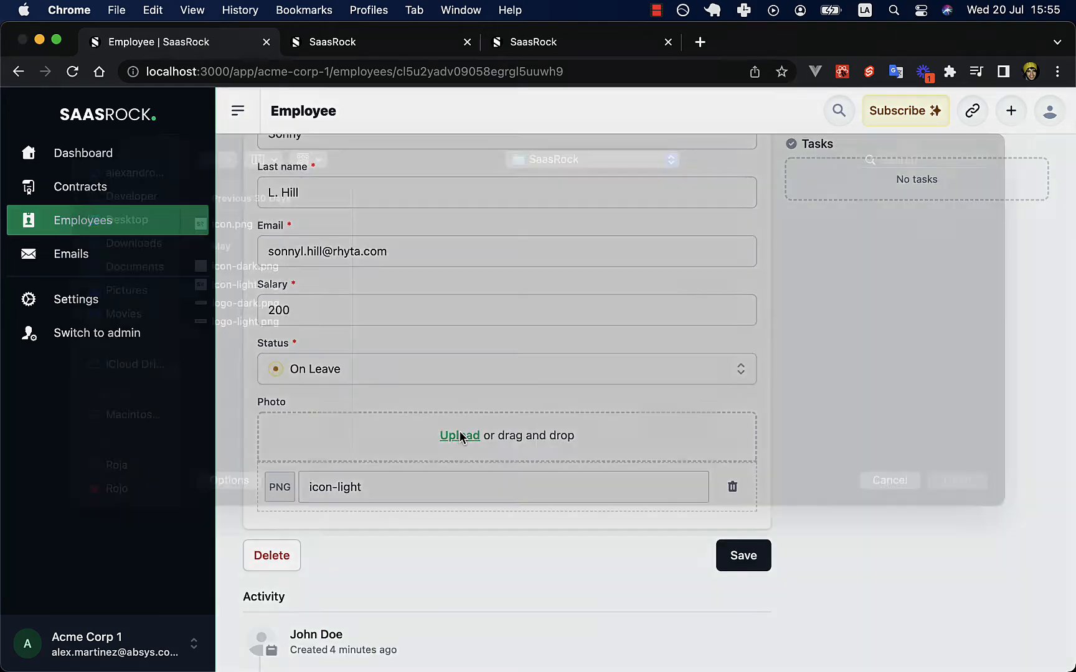
{"action": "key", "text": "Down"}
{"action": "key", "text": "Down"}
{"action": "key", "text": "Down"}
{"action": "key", "text": "Down"}
{"action": "key", "text": "Down"}
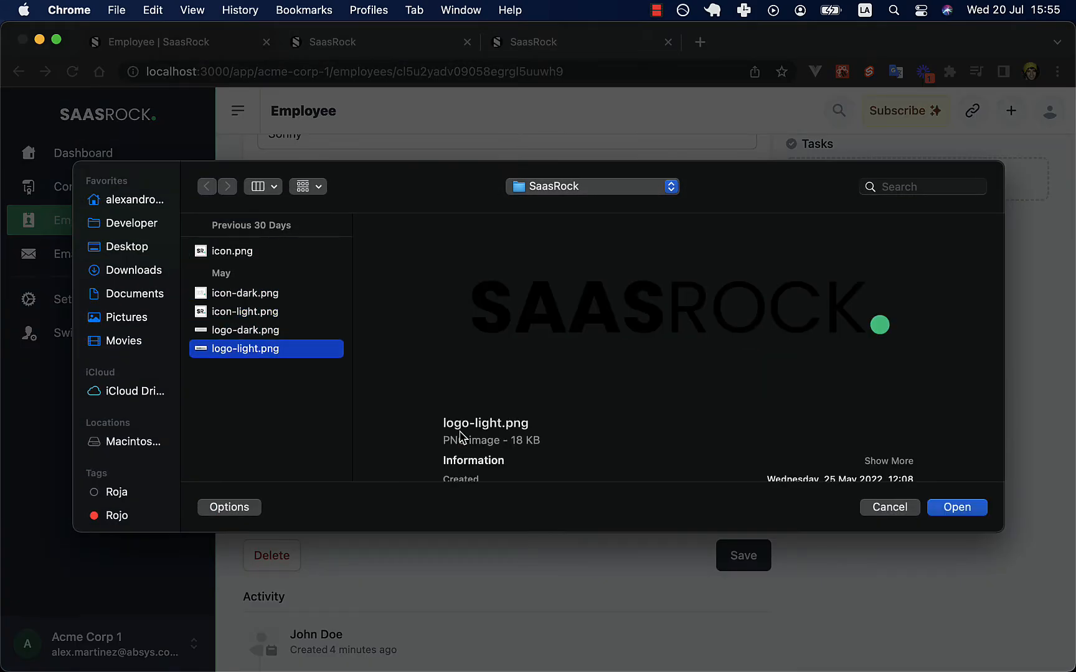
{"action": "key", "text": "Return"}
{"action": "left_click", "coordinate": [738, 603]}
Return to the employees list and show the By workflow states board.
{"action": "scroll", "coordinate": [549, 161], "scroll_direction": "up", "scroll_amount": 3}
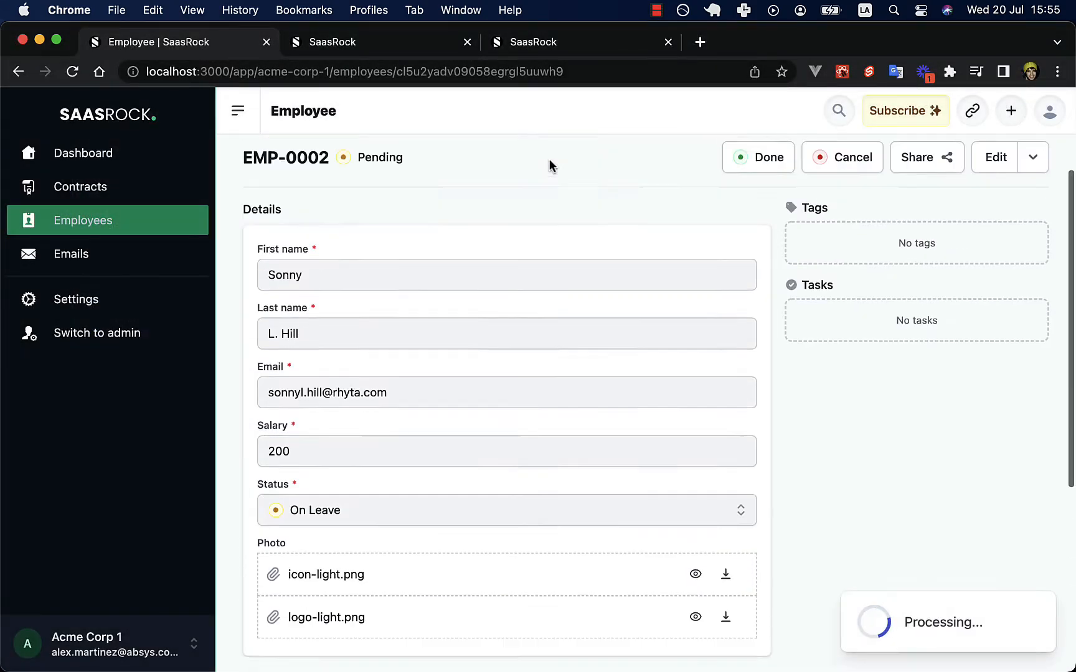
{"action": "left_click", "coordinate": [294, 185]}
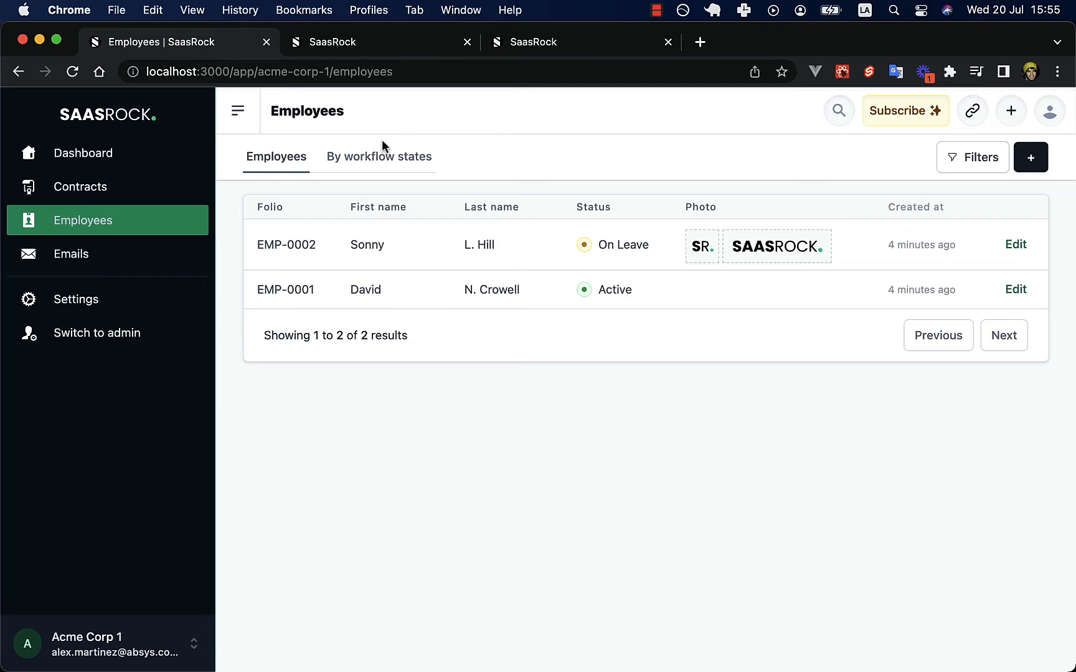
{"action": "left_click", "coordinate": [344, 158]}
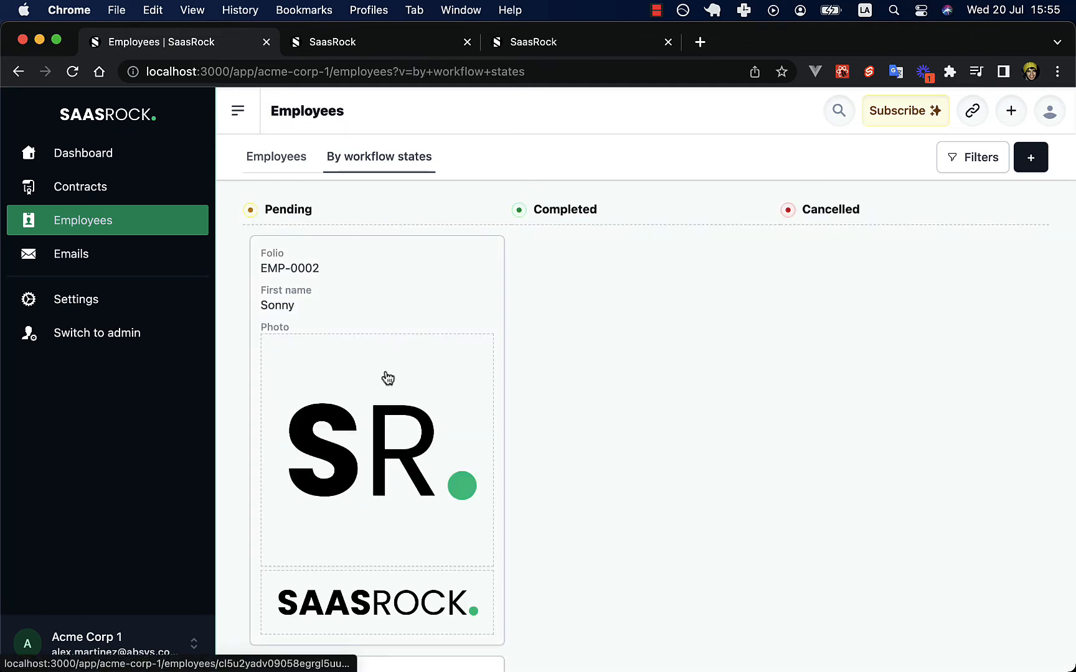
Start a new Employee custom view with the Grid layout, named grid.
{"action": "left_click", "coordinate": [374, 42]}
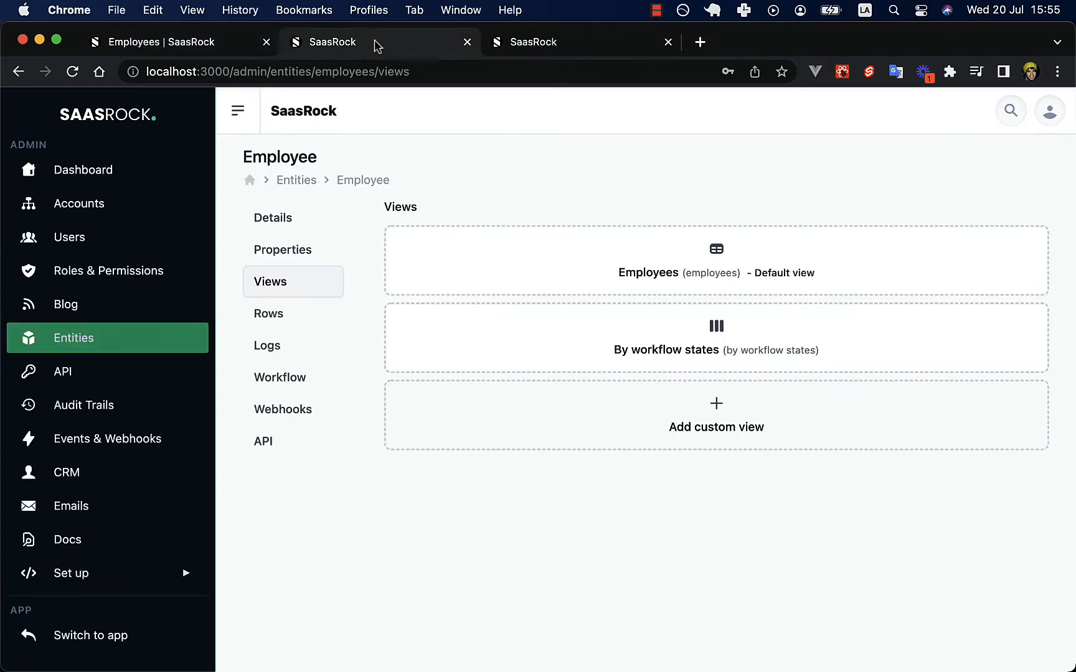
{"action": "left_click", "coordinate": [629, 418]}
{"action": "left_click", "coordinate": [921, 312]}
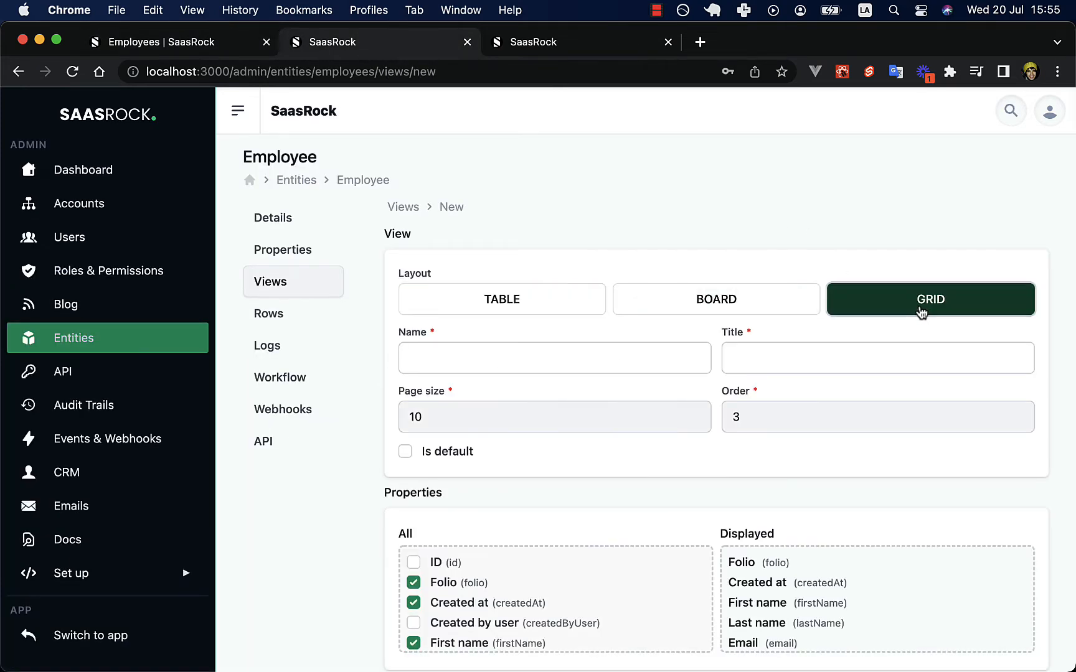
{"action": "left_click", "coordinate": [518, 361]}
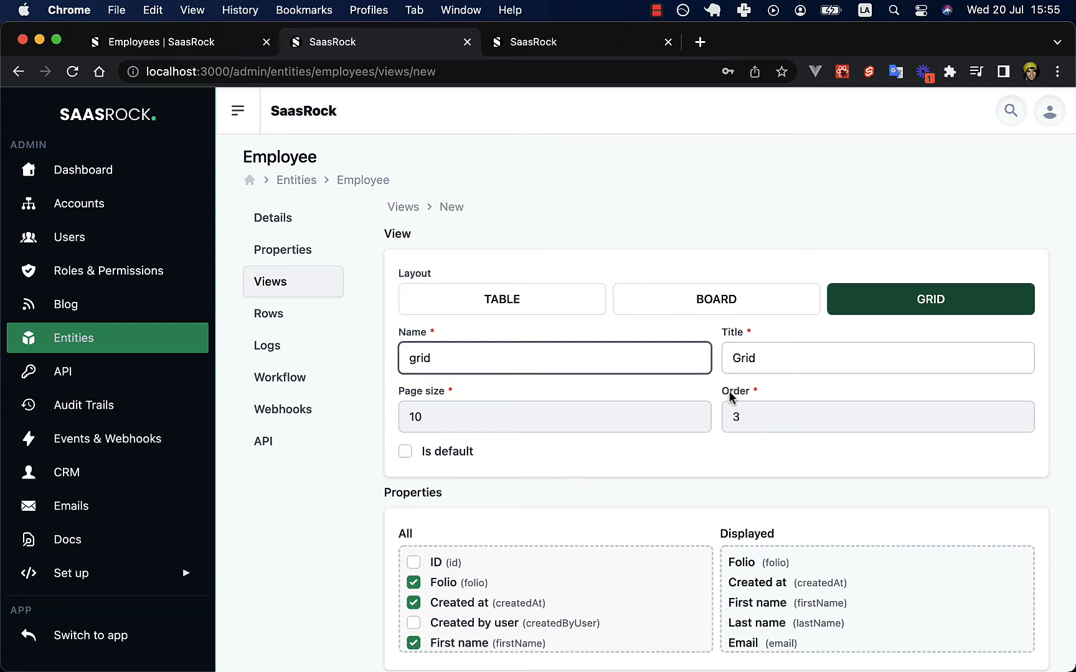
Hide Folio, Created at, Last name, Email, Salary and Status, keeping First name and Photo, and save.
{"action": "scroll", "coordinate": [728, 391], "scroll_direction": "down", "scroll_amount": 5}
{"action": "left_click", "coordinate": [439, 418]}
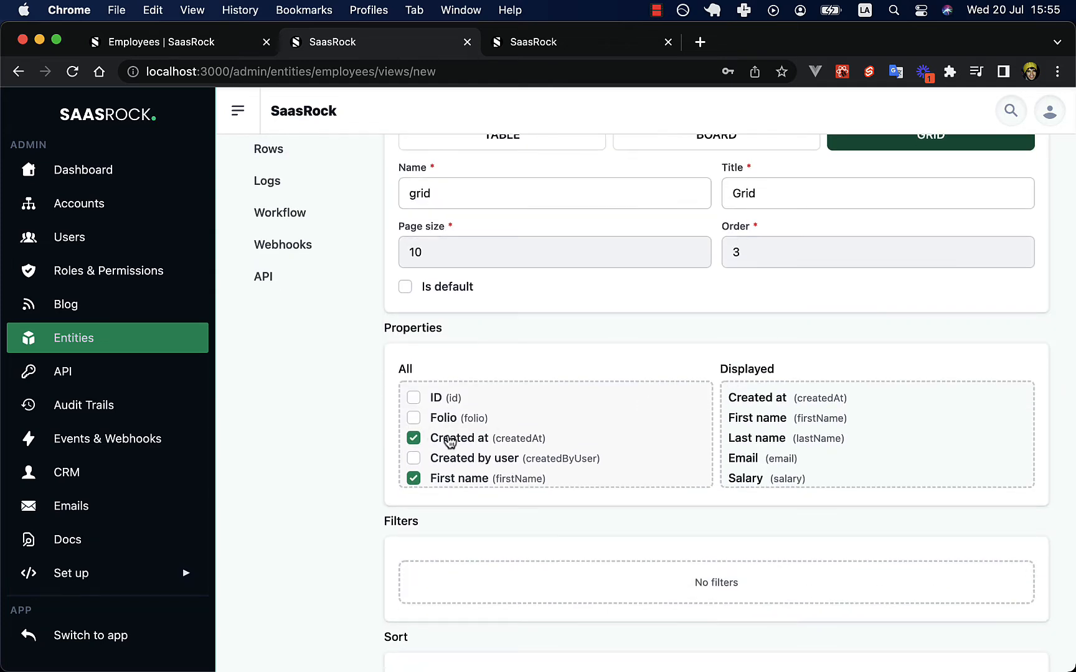
{"action": "left_click", "coordinate": [450, 440]}
{"action": "scroll", "coordinate": [445, 435], "scroll_direction": "down", "scroll_amount": 3}
{"action": "scroll", "coordinate": [456, 425], "scroll_direction": "up", "scroll_amount": 2}
{"action": "left_click", "coordinate": [457, 425]}
{"action": "left_click", "coordinate": [445, 447]}
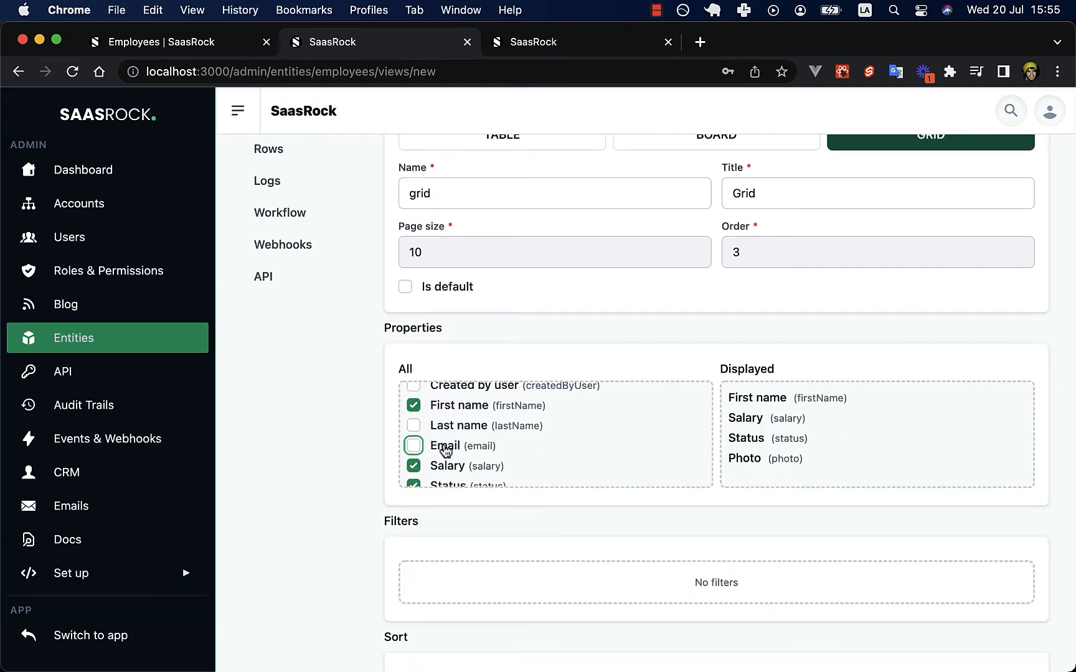
{"action": "scroll", "coordinate": [445, 449], "scroll_direction": "down", "scroll_amount": 2}
{"action": "left_click", "coordinate": [447, 434]}
{"action": "left_click", "coordinate": [446, 449]}
{"action": "scroll", "coordinate": [492, 436], "scroll_direction": "down", "scroll_amount": 3}
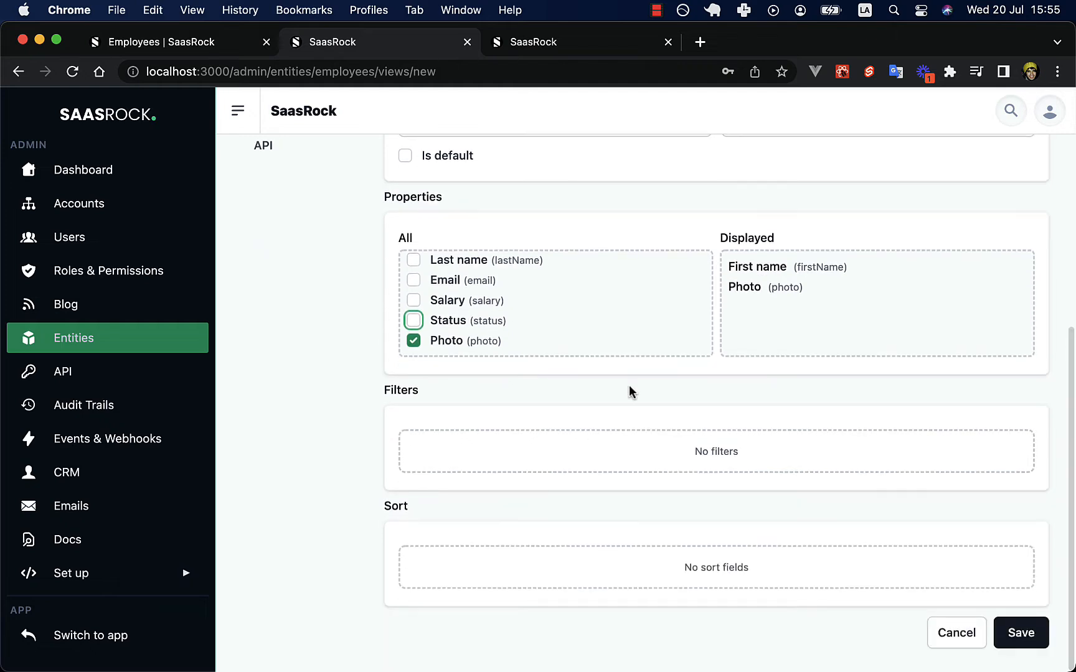
{"action": "key", "text": "Return"}
Reload the Employees page, view the new Grid, then return to the workflow-state board.
{"action": "left_click", "coordinate": [196, 38]}
{"action": "key", "text": "super+r"}
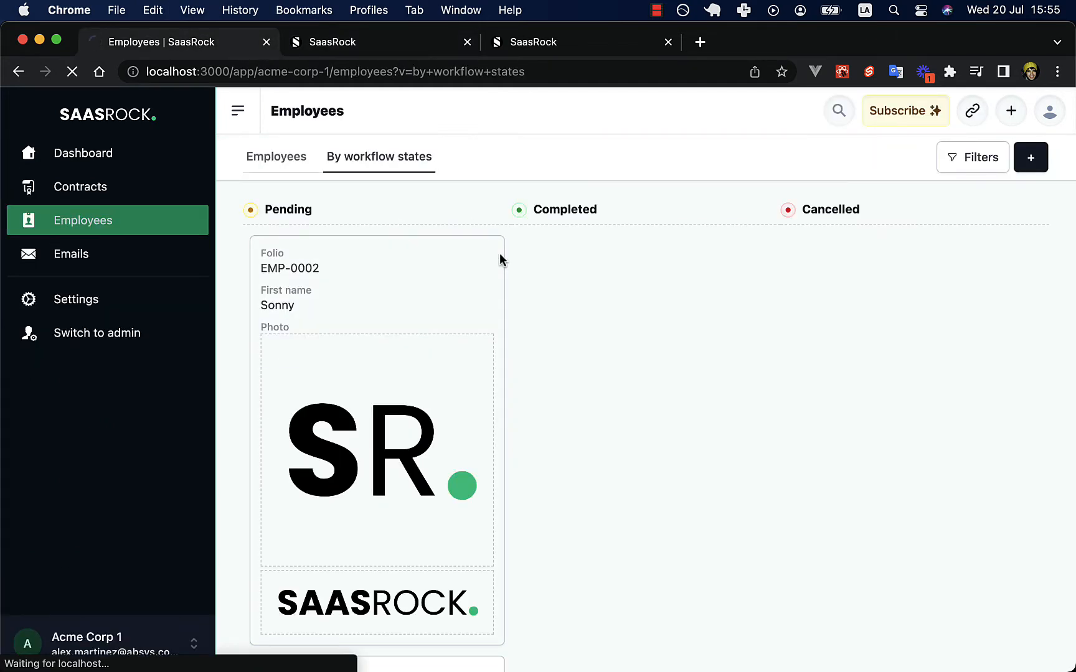
{"action": "left_click", "coordinate": [465, 156]}
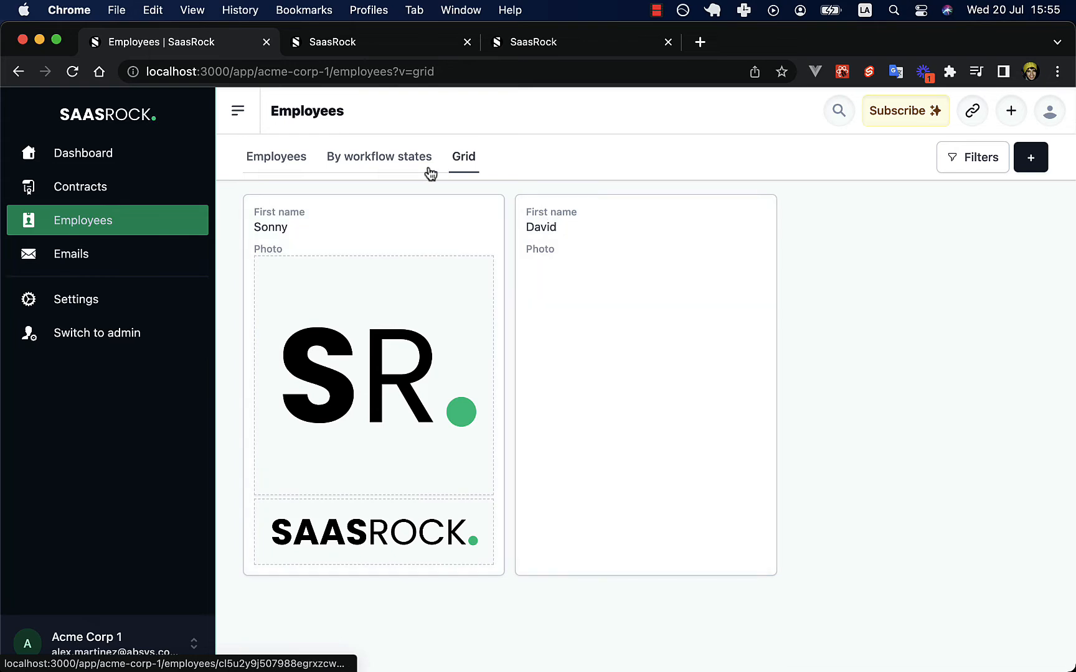
{"action": "left_click", "coordinate": [393, 154]}
Review the board's Pending, Completed and Cancelled columns and the Employee workflow states.
{"action": "left_click_drag", "start_coordinate": [311, 210], "coordinate": [252, 211]}
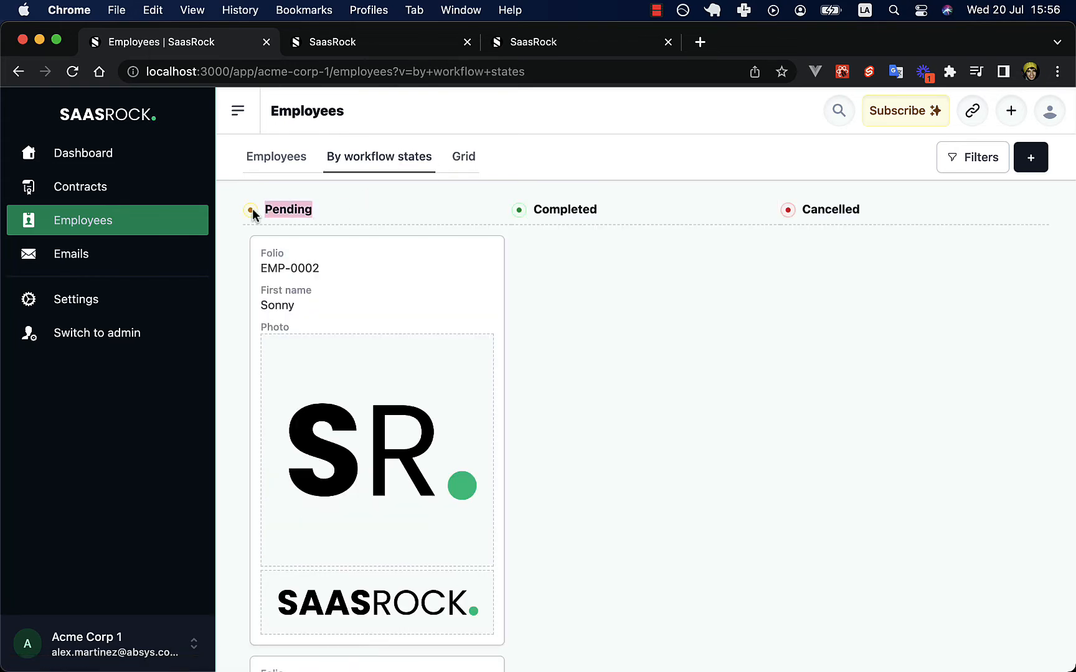
{"action": "double_click", "coordinate": [569, 209]}
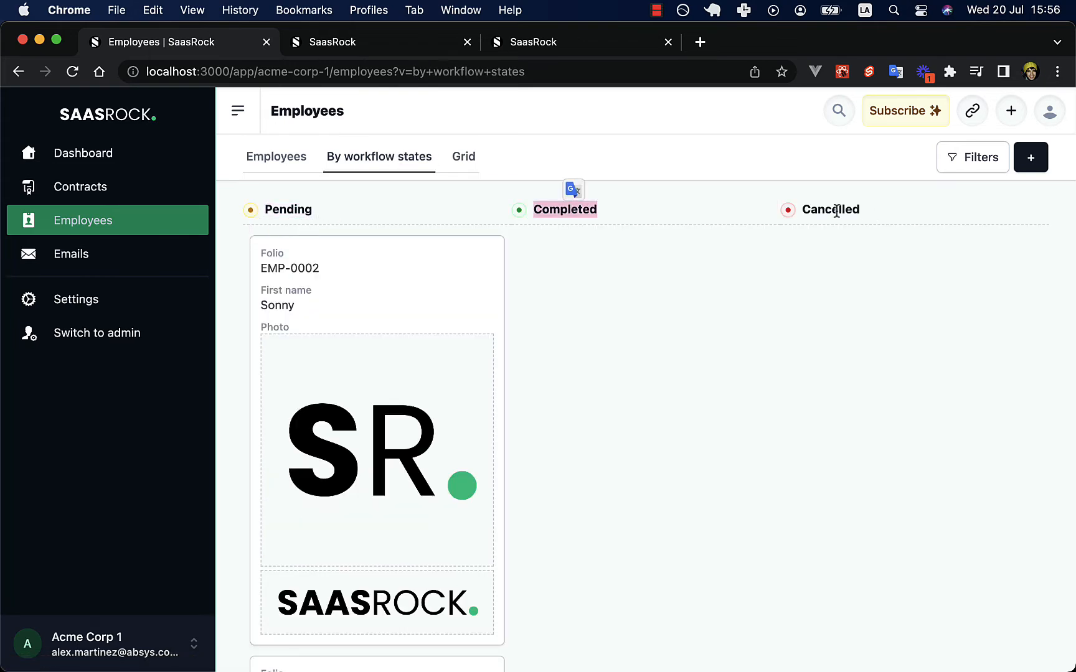
{"action": "double_click", "coordinate": [835, 210]}
{"action": "left_click", "coordinate": [365, 43]}
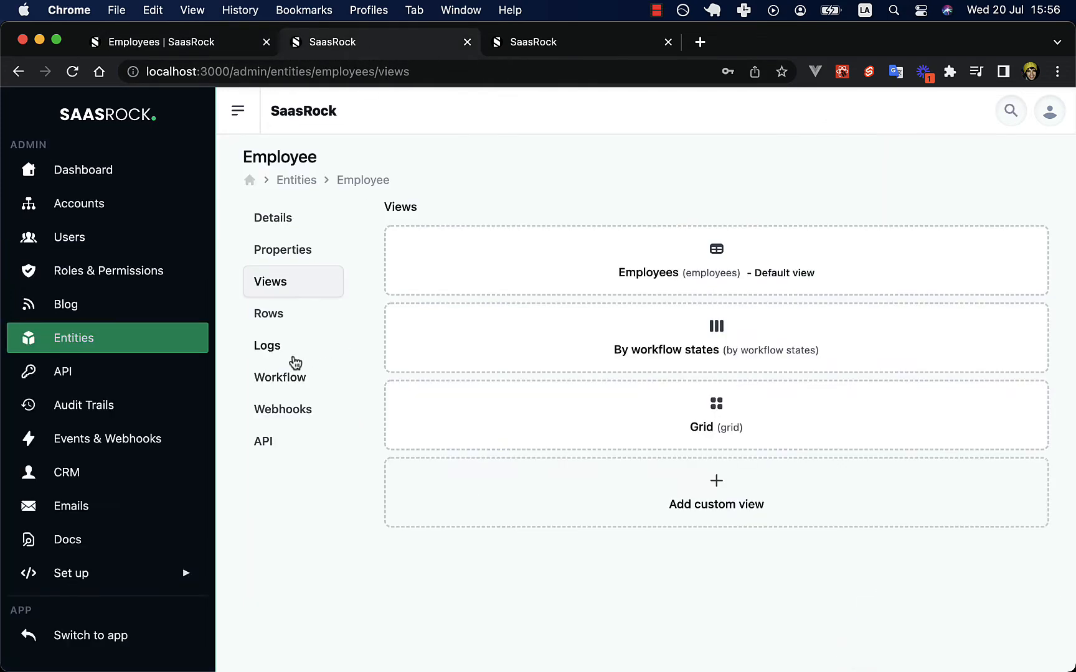
{"action": "left_click", "coordinate": [293, 376]}
{"action": "left_click", "coordinate": [207, 52]}
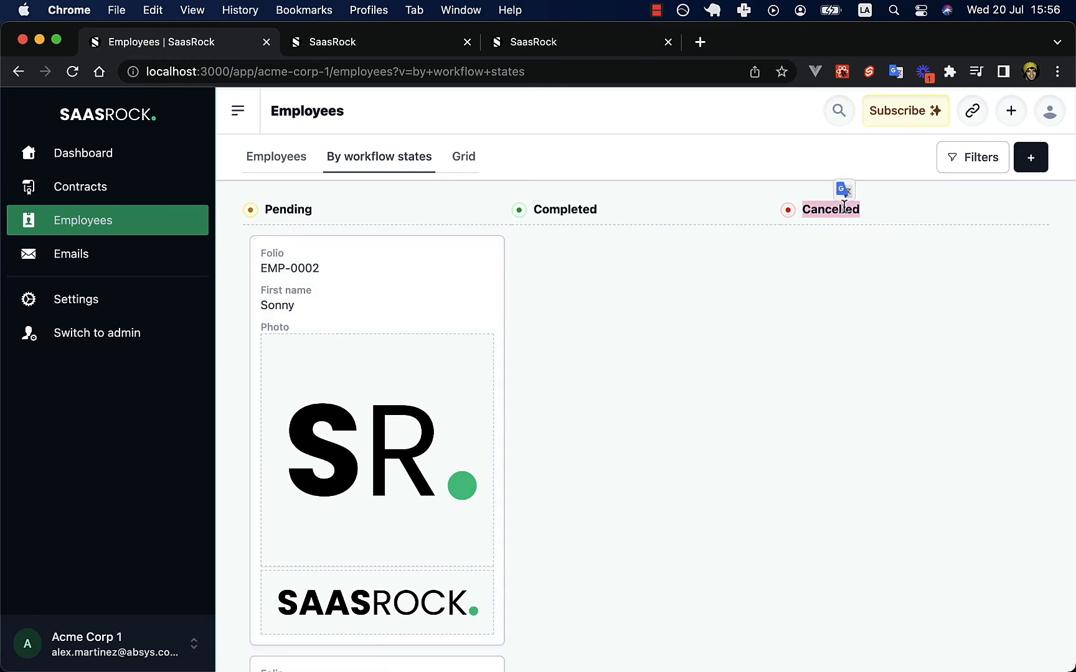
{"action": "scroll", "coordinate": [692, 293], "scroll_direction": "down", "scroll_amount": 3}
{"action": "scroll", "coordinate": [399, 282], "scroll_direction": "up", "scroll_amount": 3}
Move EMP-0002 to Cancelled and show the By workflow states board again.
{"action": "left_click", "coordinate": [425, 271]}
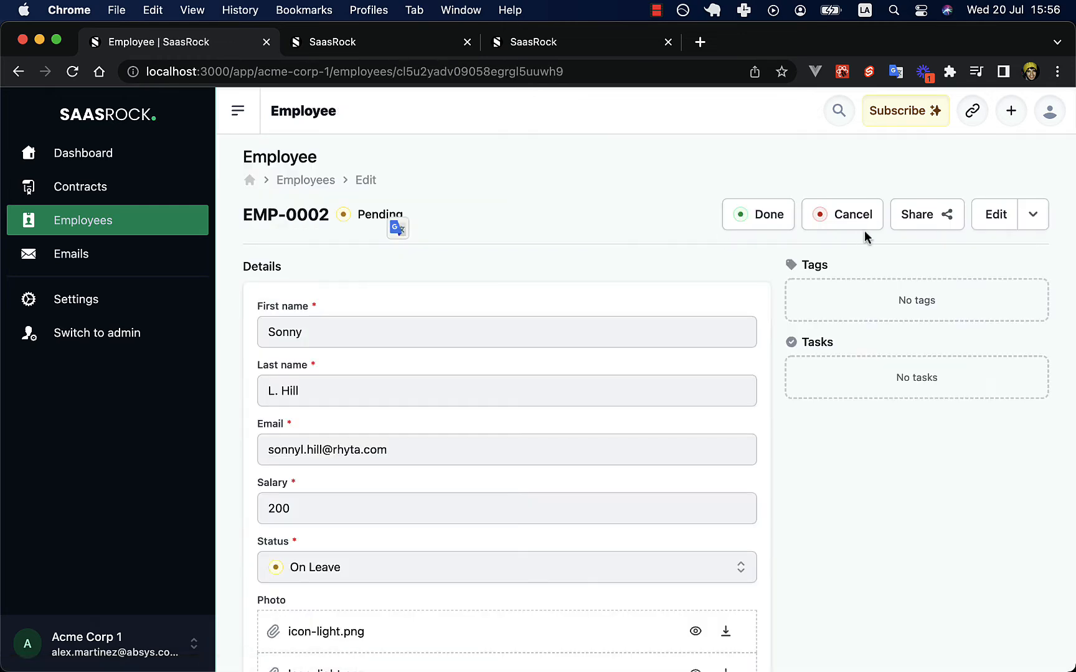
{"action": "left_click", "coordinate": [875, 222]}
{"action": "left_click", "coordinate": [315, 180]}
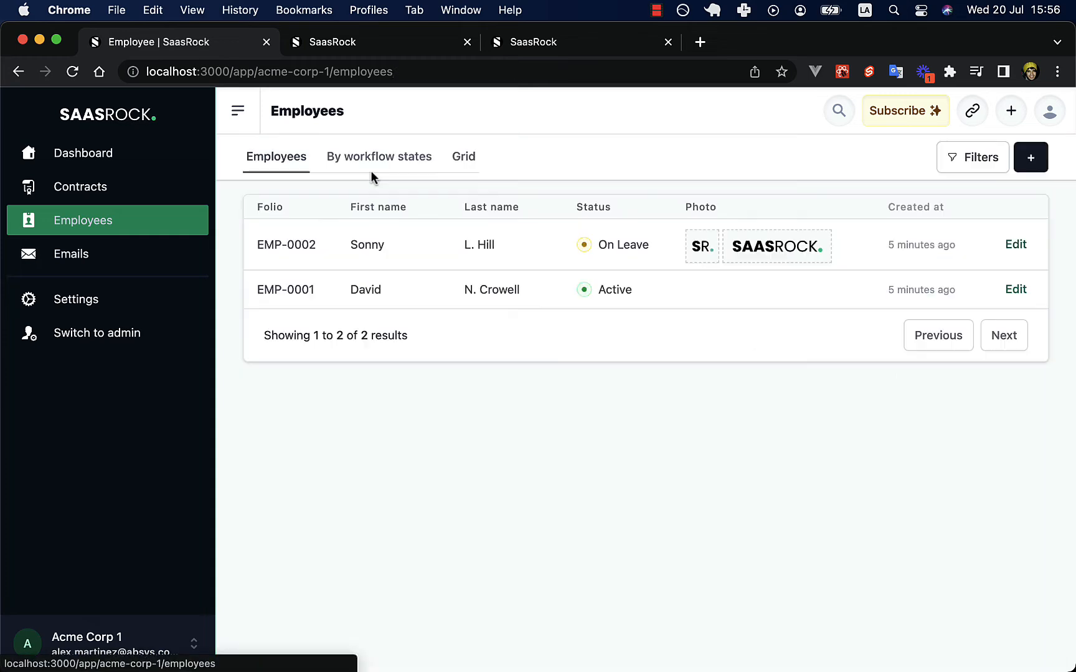
{"action": "left_click", "coordinate": [389, 161]}
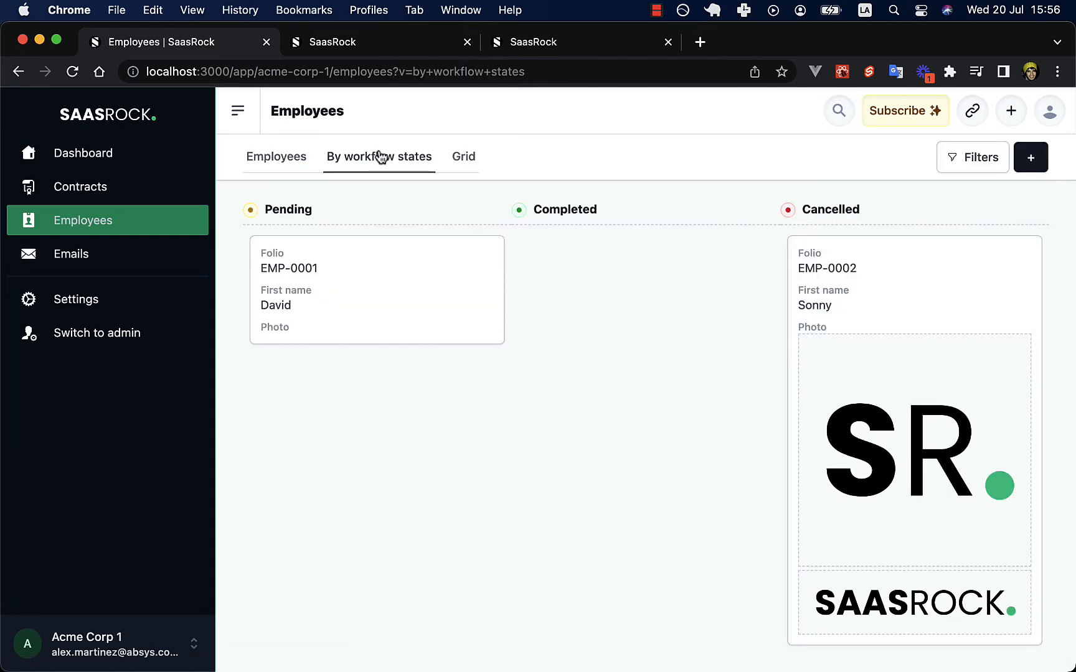
Unmark the Employees table view as the default Employee view and save it.
{"action": "left_click", "coordinate": [392, 44]}
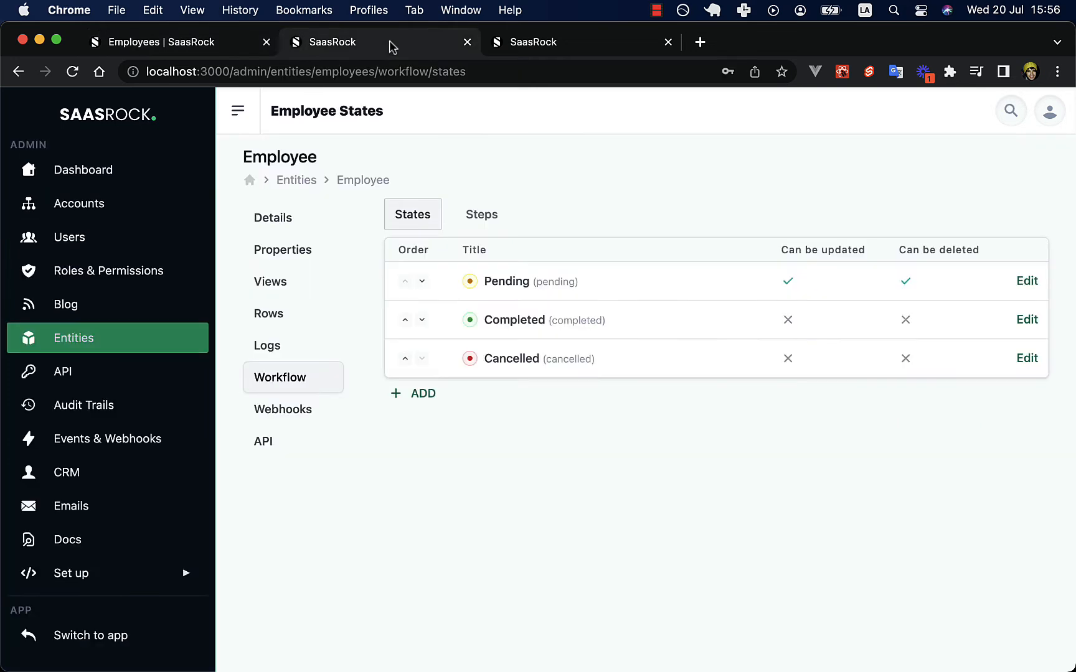
{"action": "left_click", "coordinate": [285, 292]}
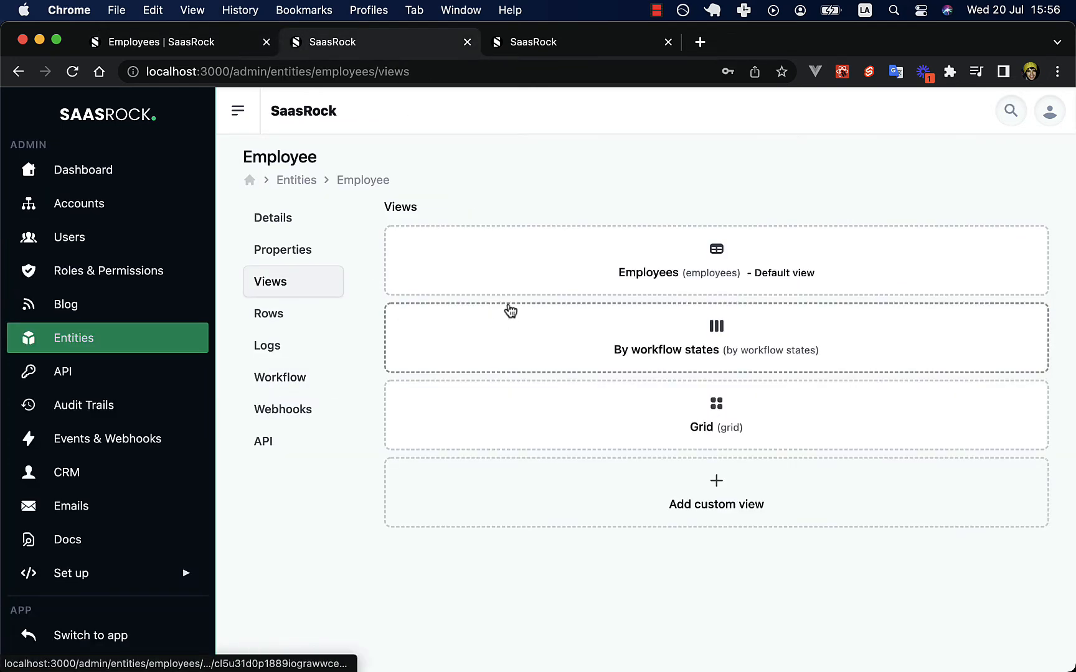
{"action": "left_click", "coordinate": [649, 269]}
{"action": "scroll", "coordinate": [539, 341], "scroll_direction": "down", "scroll_amount": 1}
{"action": "left_click", "coordinate": [445, 406]}
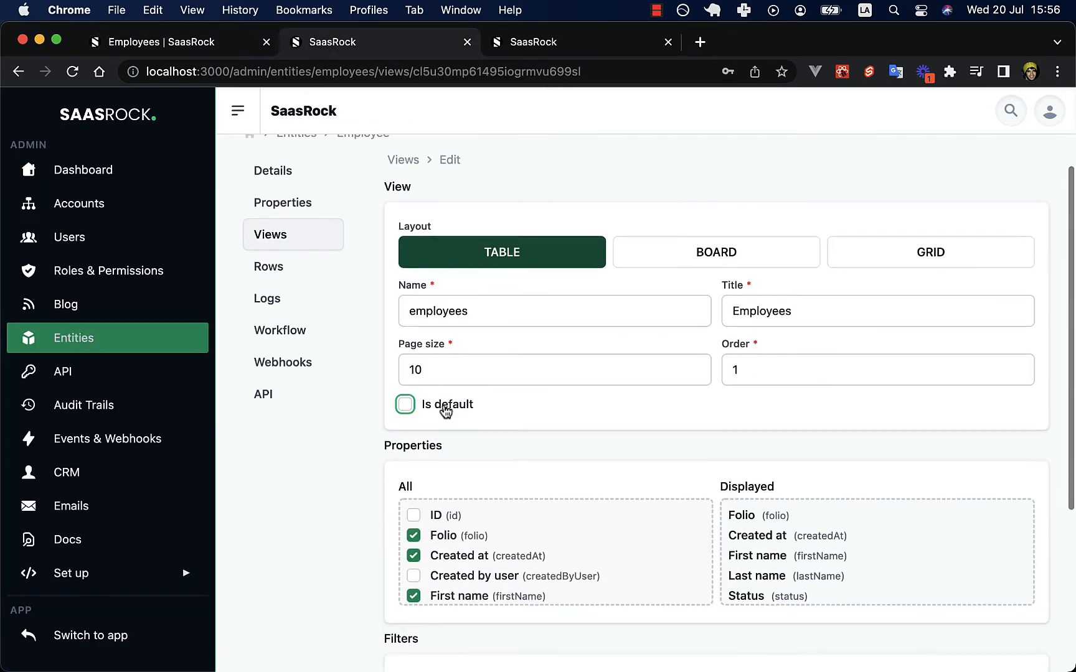
{"action": "key", "text": "Return"}
Mark the By workflow states board as the default Employee view and save it.
{"action": "left_click", "coordinate": [586, 346]}
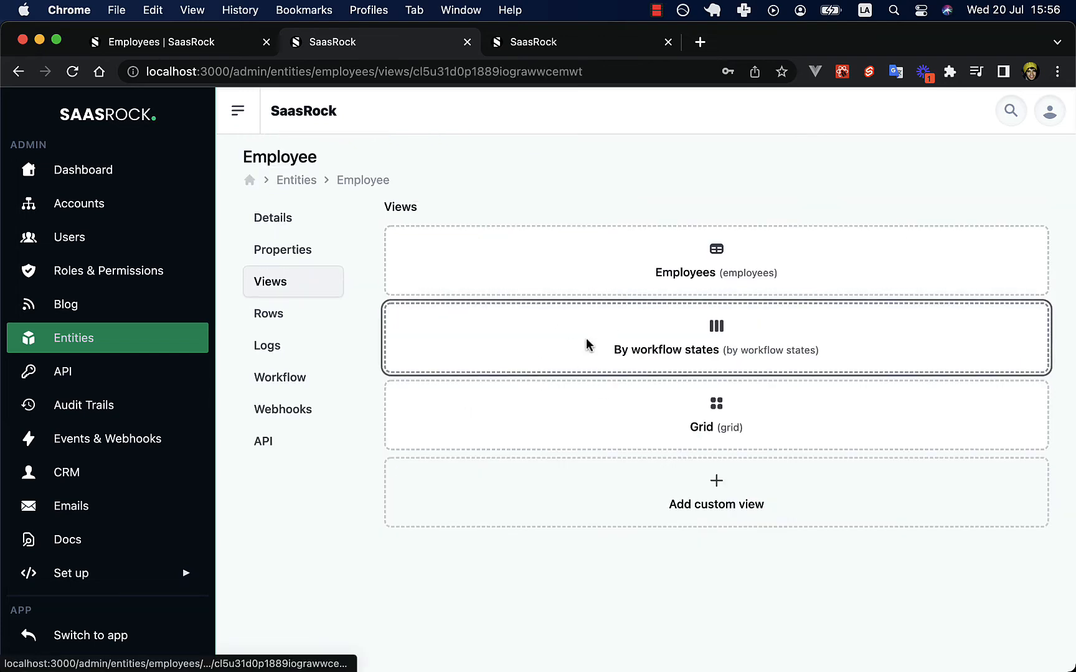
{"action": "scroll", "coordinate": [560, 423], "scroll_direction": "down", "scroll_amount": 2}
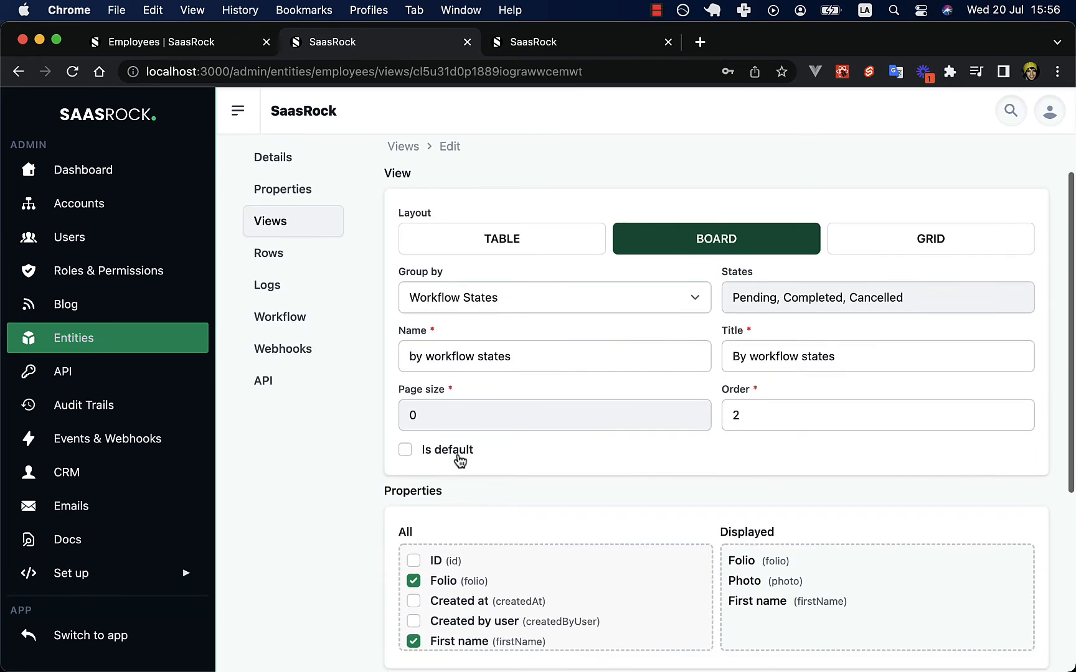
{"action": "left_click", "coordinate": [459, 457]}
{"action": "key", "text": "Return"}
Reload the employees page without the view parameter so it opens on the board.
{"action": "left_click", "coordinate": [236, 54]}
{"action": "left_click", "coordinate": [552, 71]}
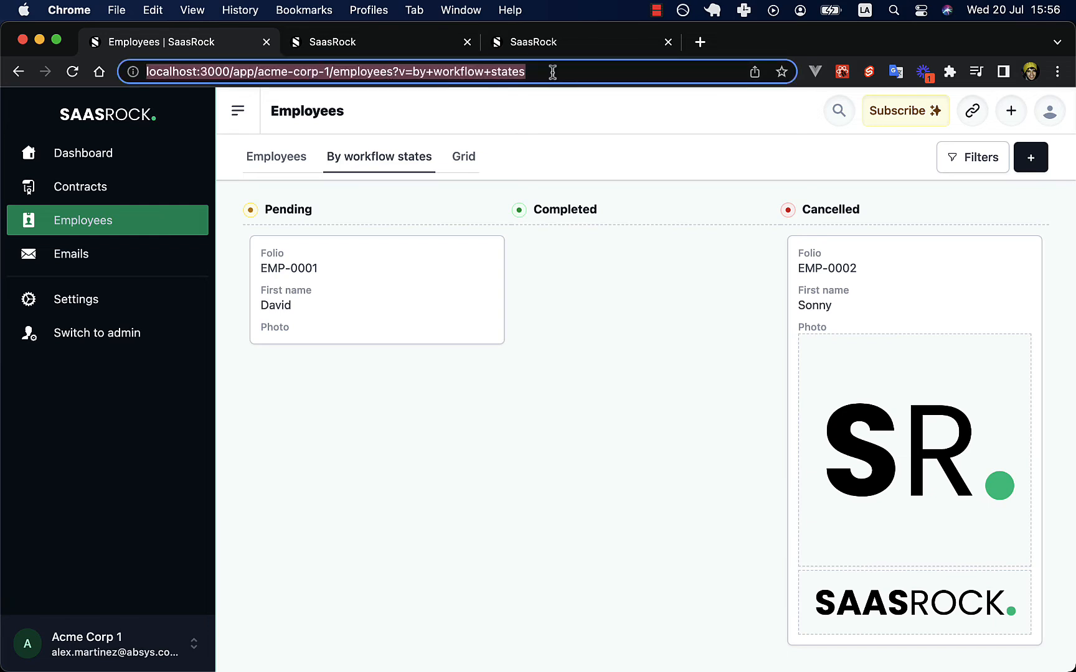
{"action": "left_click_drag", "start_coordinate": [552, 72], "coordinate": [393, 72]}
{"action": "key", "text": "BackSpace"}
{"action": "key", "text": "Return"}
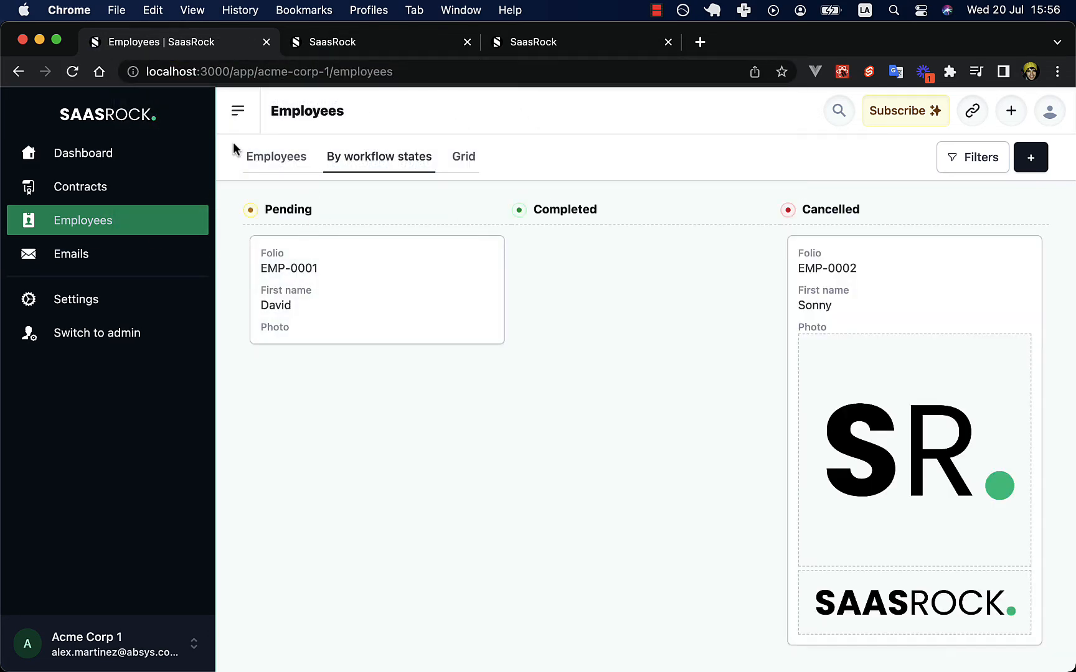
Show the employees table and copy the 'nny' fragment of a first name.
{"action": "left_click", "coordinate": [276, 157]}
{"action": "left_click", "coordinate": [985, 156]}
{"action": "left_click", "coordinate": [890, 236]}
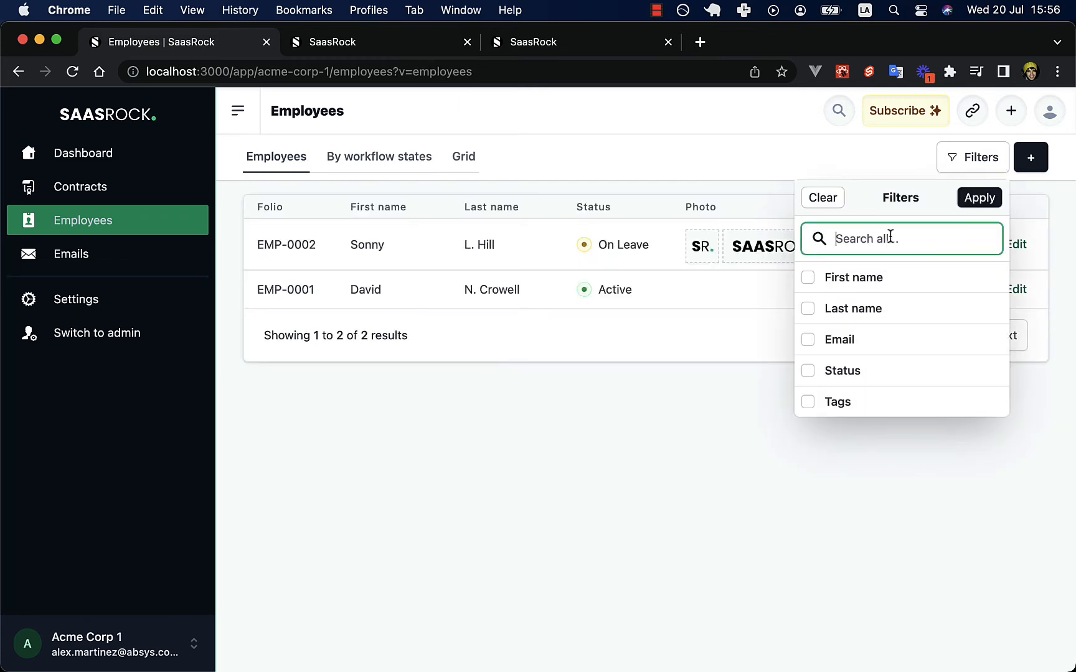
{"action": "left_click_drag", "start_coordinate": [385, 244], "coordinate": [365, 245]}
{"action": "key", "text": "super+c"}
Filter employees by First name contains 'nny'.
{"action": "left_click", "coordinate": [981, 159]}
{"action": "left_click", "coordinate": [881, 278]}
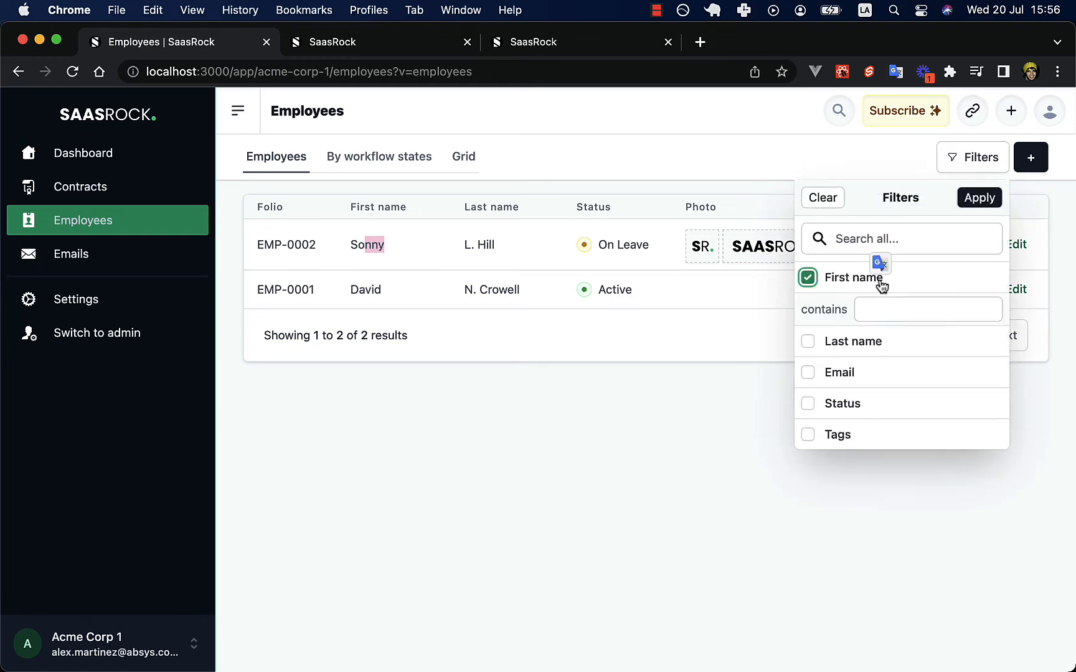
{"action": "left_click", "coordinate": [895, 308]}
{"action": "key", "text": "super+v"}
{"action": "key", "text": "Return"}
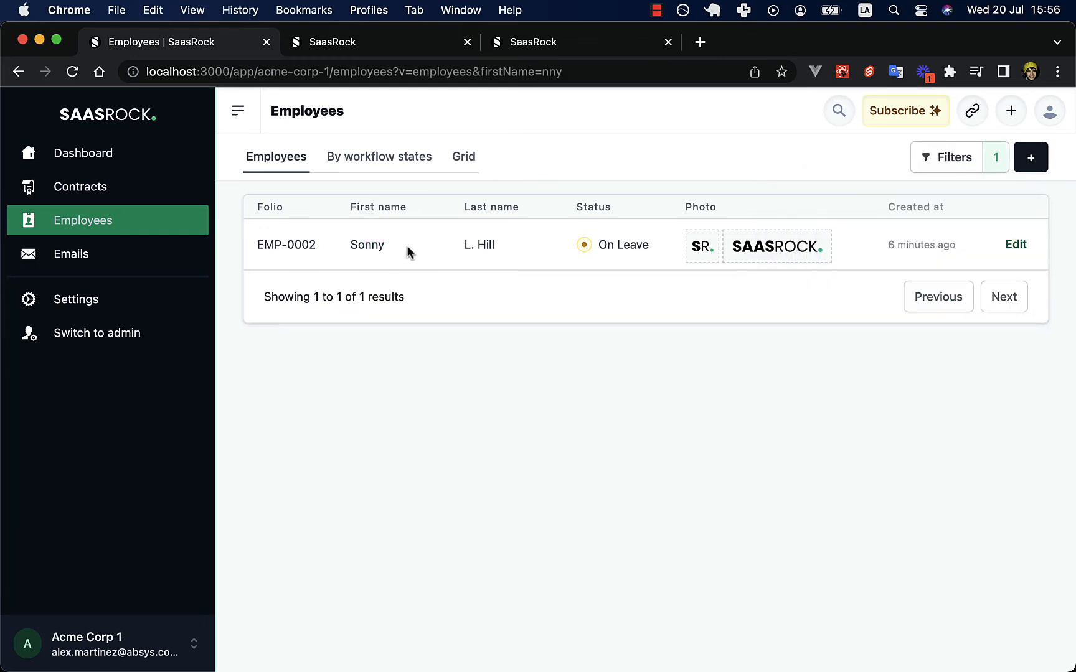
{"action": "left_click", "coordinate": [994, 163]}
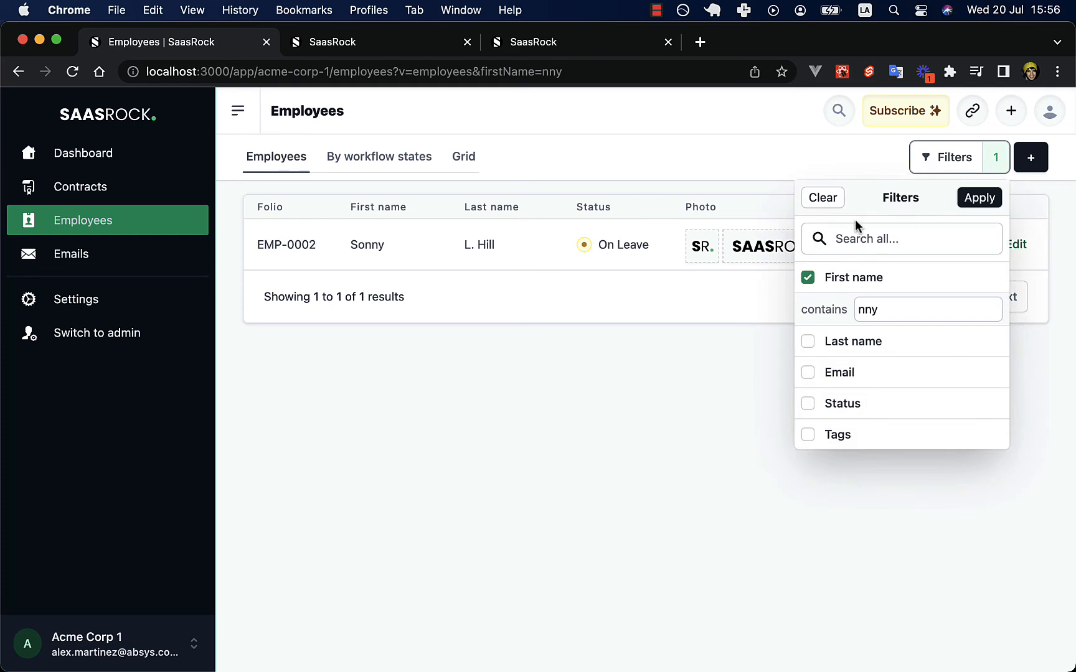
Strip the filter query from the address and reload the unfiltered employee list.
{"action": "double_click", "coordinate": [518, 70]}
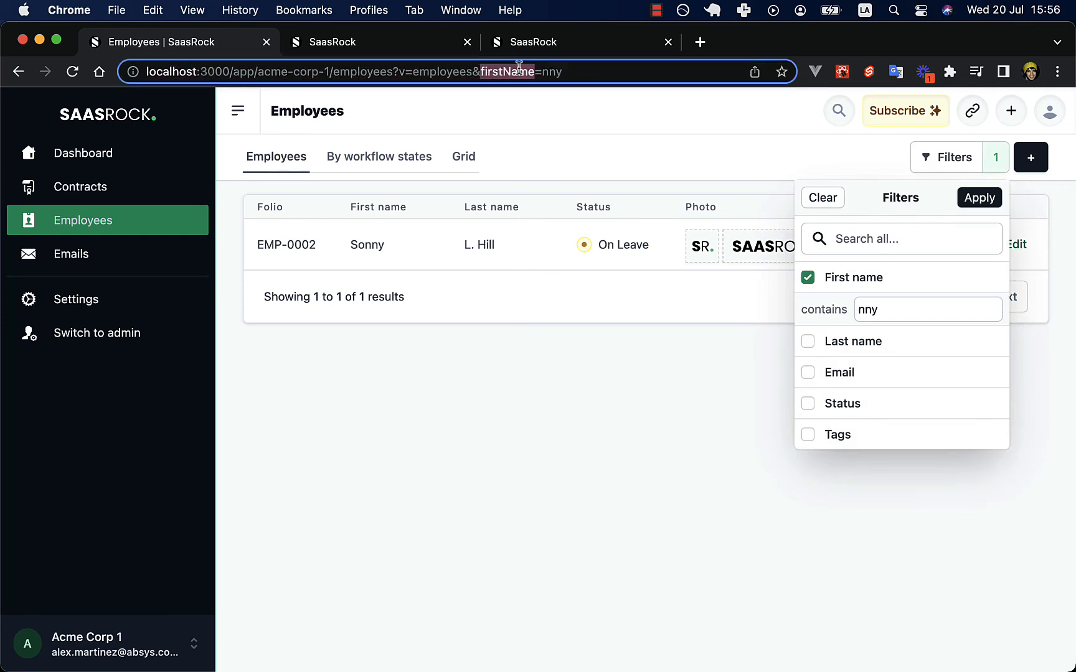
{"action": "key", "text": "super+Right"}
{"action": "key", "text": "alt+shift+Left"}
{"action": "key", "text": "alt+shift+Left"}
{"action": "key", "text": "alt+shift+Left"}
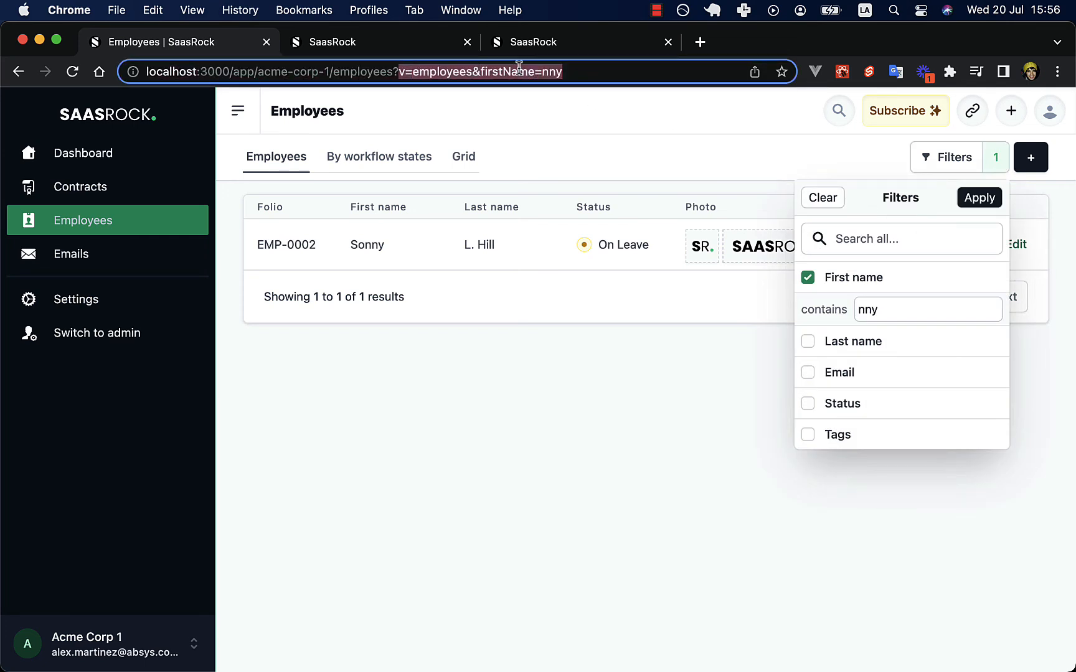
{"action": "key", "text": "BackSpace"}
{"action": "key", "text": "BackSpace"}
{"action": "key", "text": "Return"}
In admin Employee views, uncheck Is default on the By workflow states view.
{"action": "left_click", "coordinate": [413, 41]}
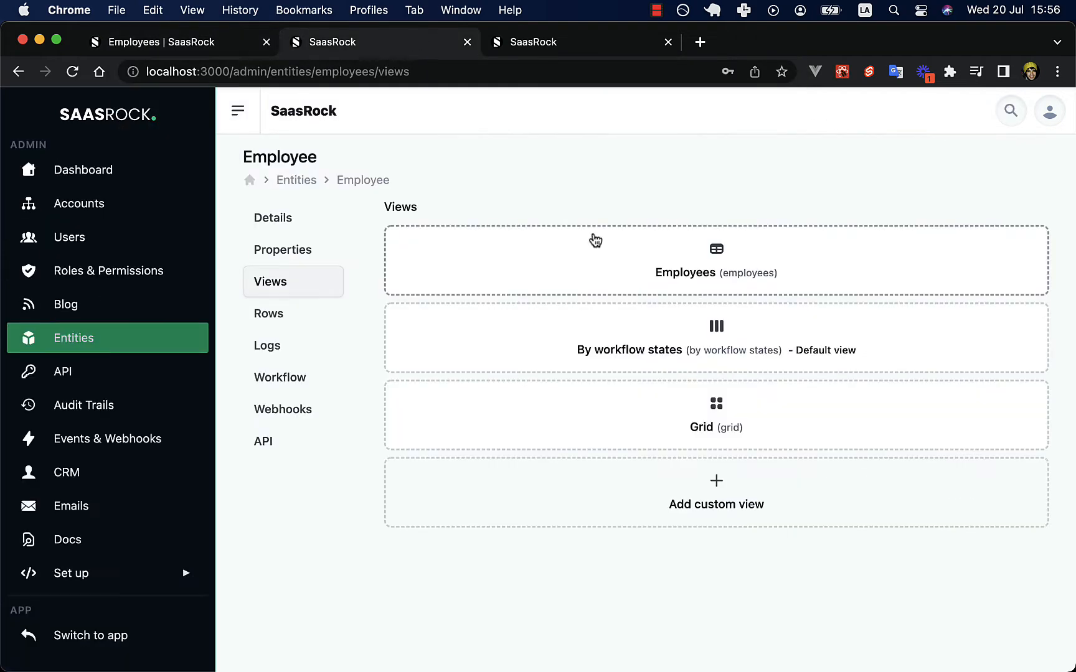
{"action": "left_click", "coordinate": [694, 257]}
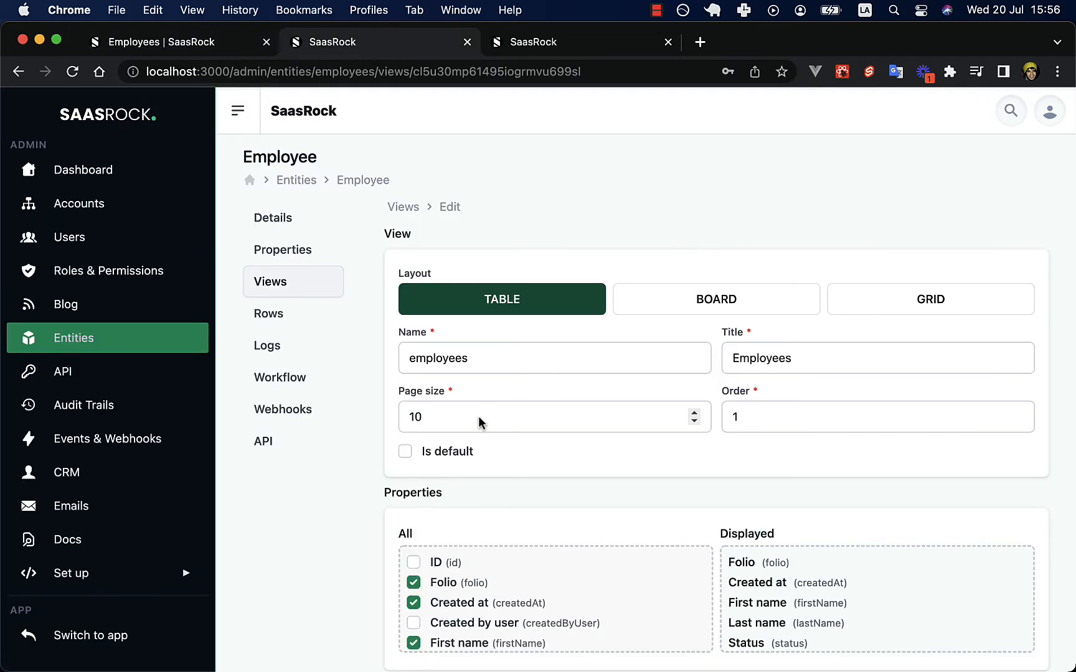
{"action": "left_click", "coordinate": [403, 206]}
{"action": "left_click", "coordinate": [549, 325]}
{"action": "left_click", "coordinate": [402, 509]}
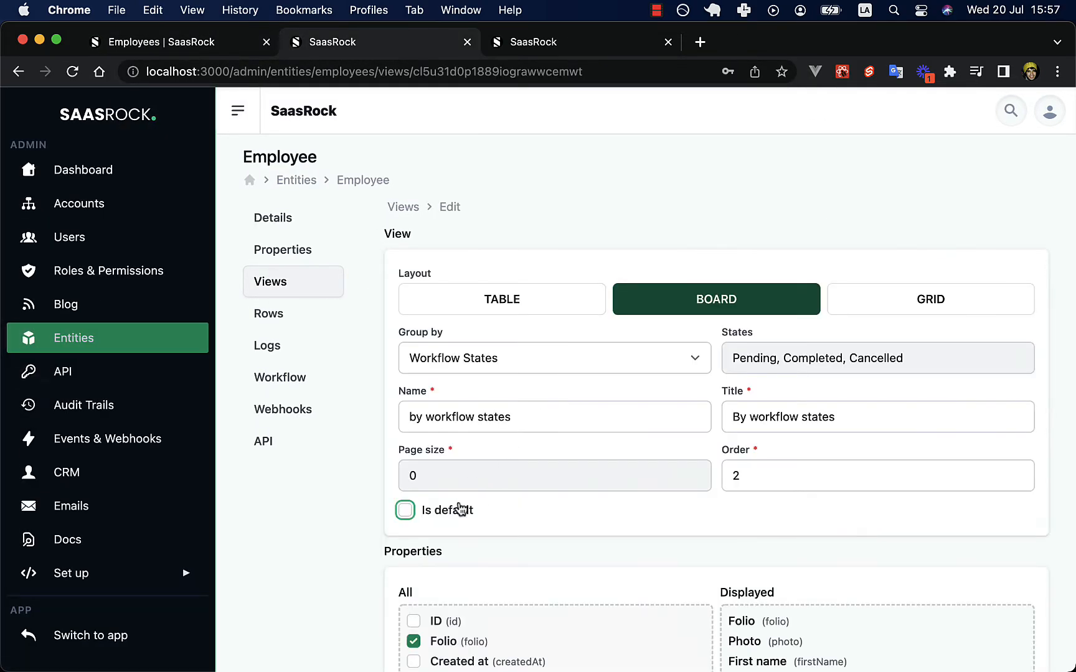
{"action": "left_click", "coordinate": [627, 284]}
Mark the Employees table view as the default Employee view.
{"action": "left_click", "coordinate": [435, 451]}
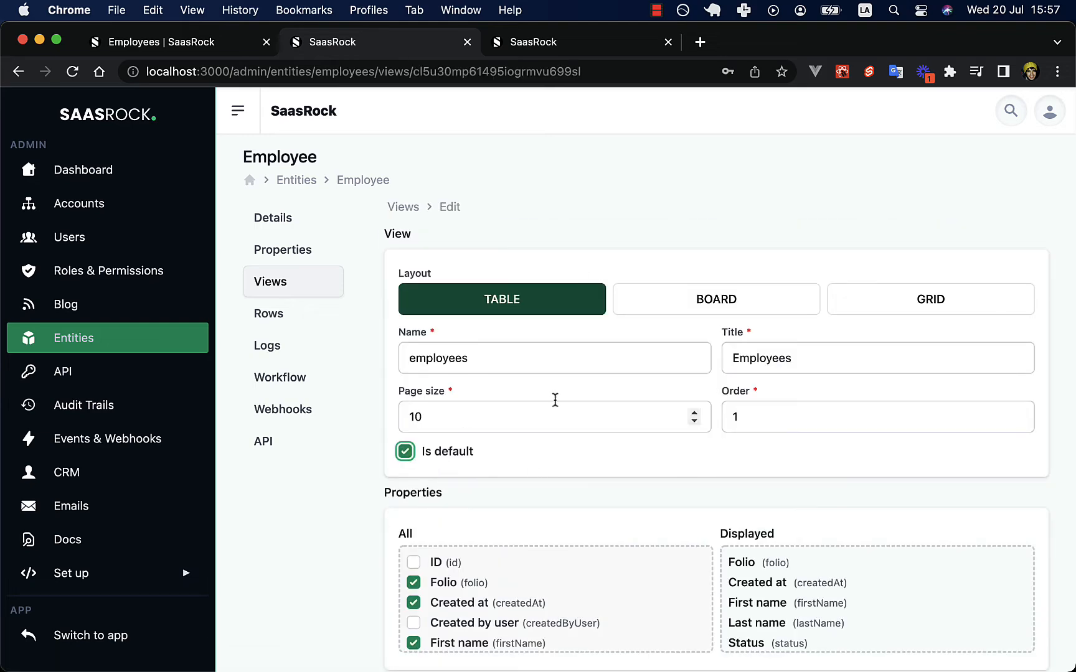
{"action": "scroll", "coordinate": [485, 259], "scroll_direction": "down", "scroll_amount": 3}
{"action": "scroll", "coordinate": [485, 258], "scroll_direction": "down", "scroll_amount": 3}
Return to the app's Employees table and confirm no filters are set.
{"action": "left_click", "coordinate": [196, 46]}
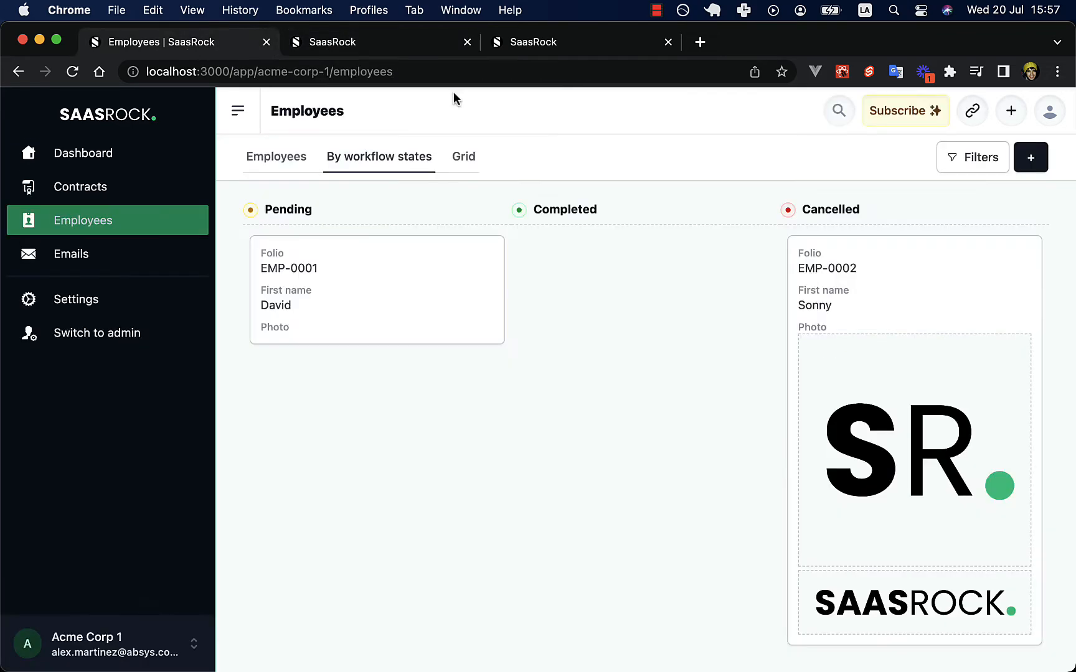
{"action": "left_click", "coordinate": [280, 163]}
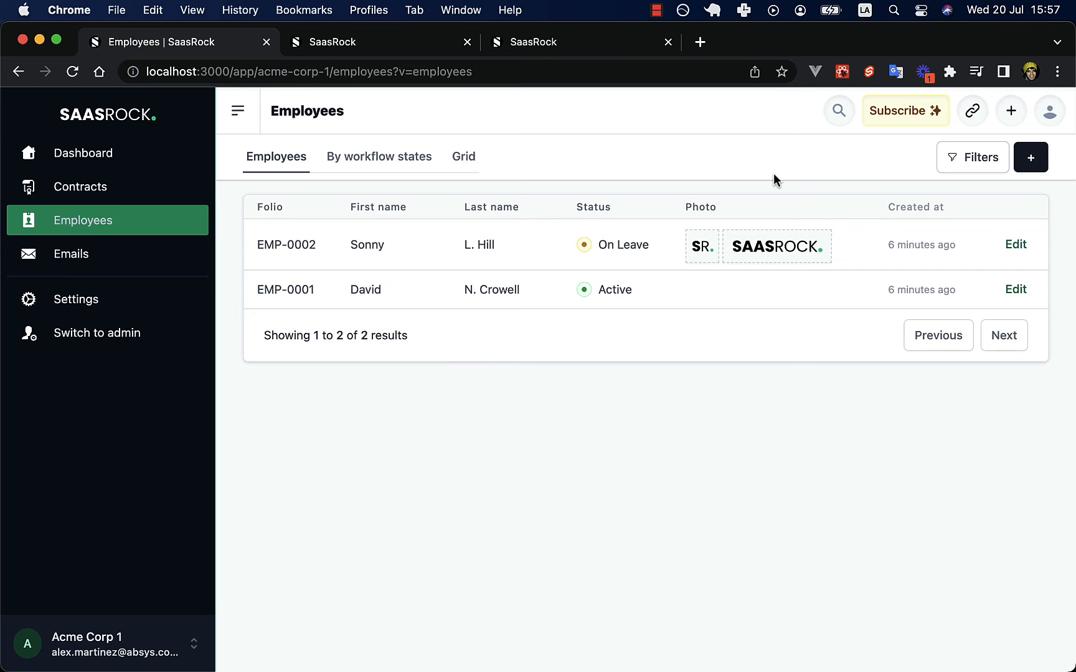
{"action": "left_click", "coordinate": [946, 169]}
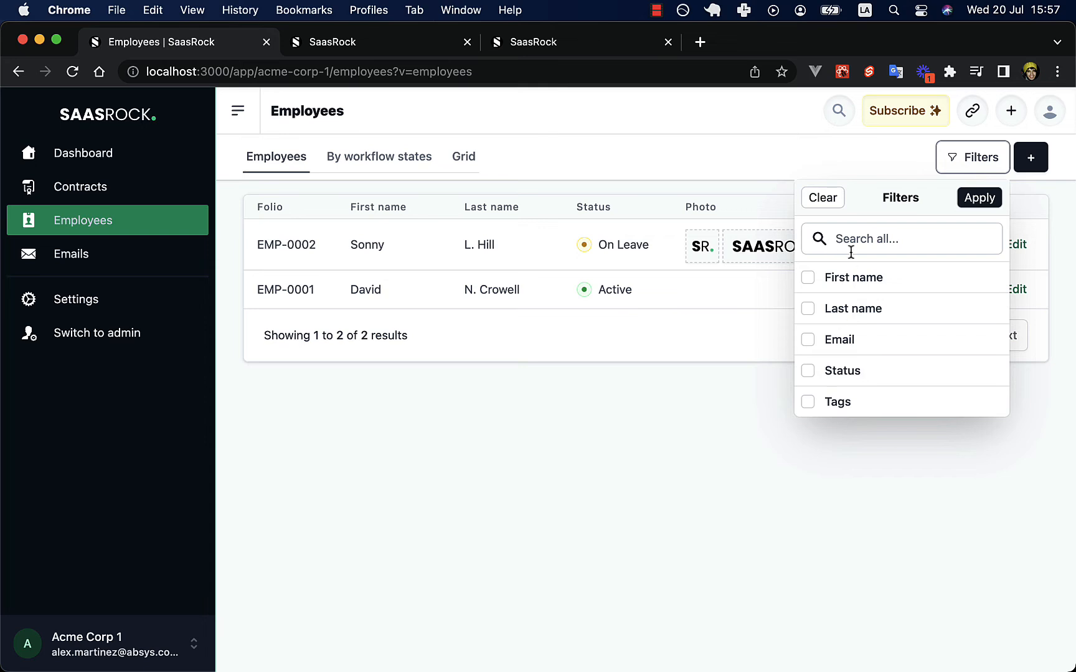
{"action": "left_click", "coordinate": [525, 149]}
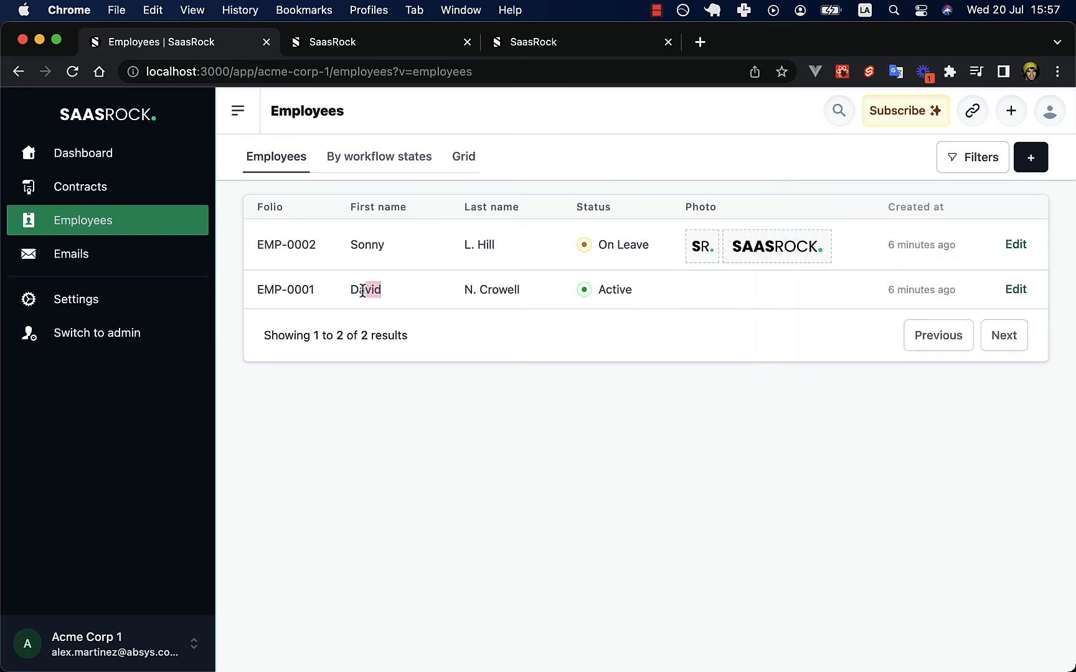
Set the Employees view filter to First name Contains 'vid' and save.
{"action": "left_click", "coordinate": [386, 53]}
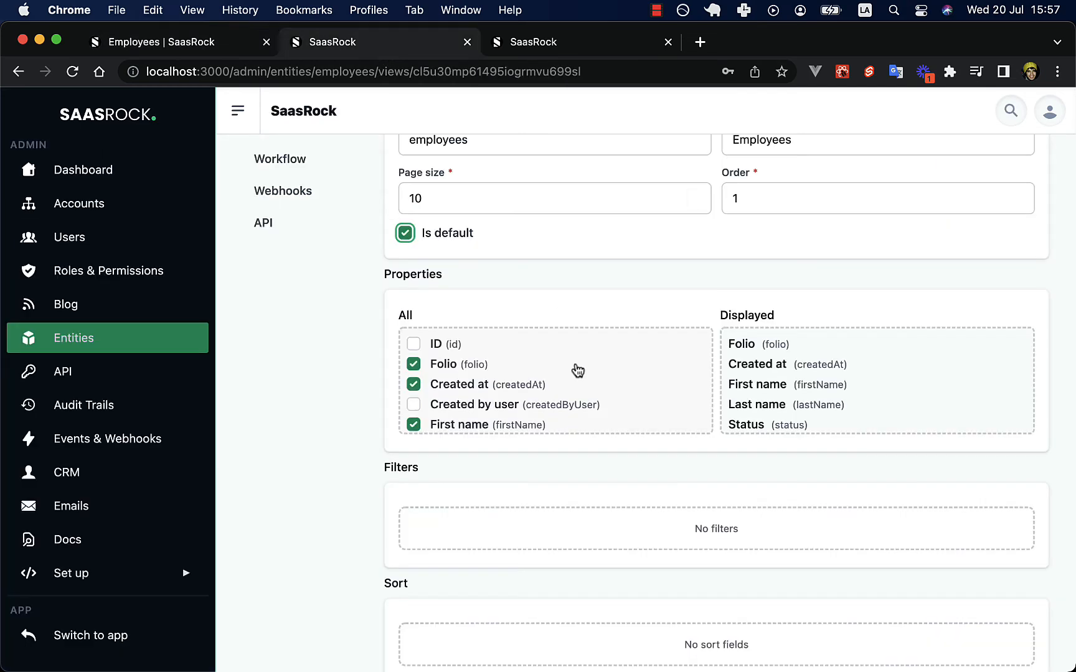
{"action": "scroll", "coordinate": [578, 370], "scroll_direction": "down", "scroll_amount": 3}
{"action": "scroll", "coordinate": [579, 540], "scroll_direction": "down", "scroll_amount": 4}
{"action": "left_click", "coordinate": [698, 408]}
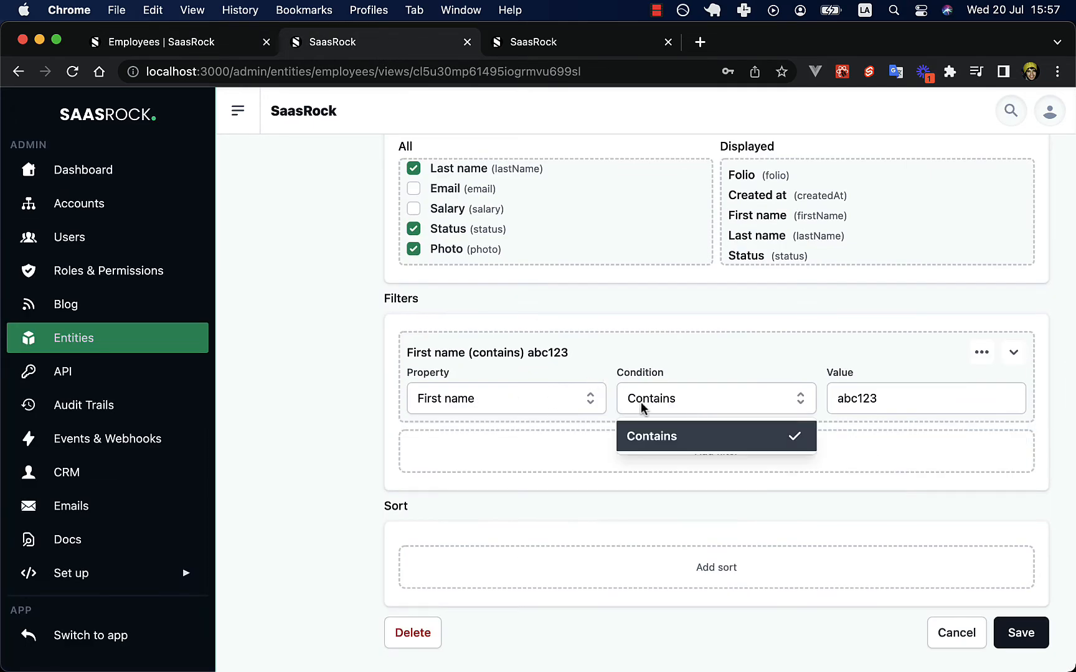
{"action": "left_click", "coordinate": [619, 405]}
{"action": "double_click", "coordinate": [872, 398]}
{"action": "type", "text": "vid"}
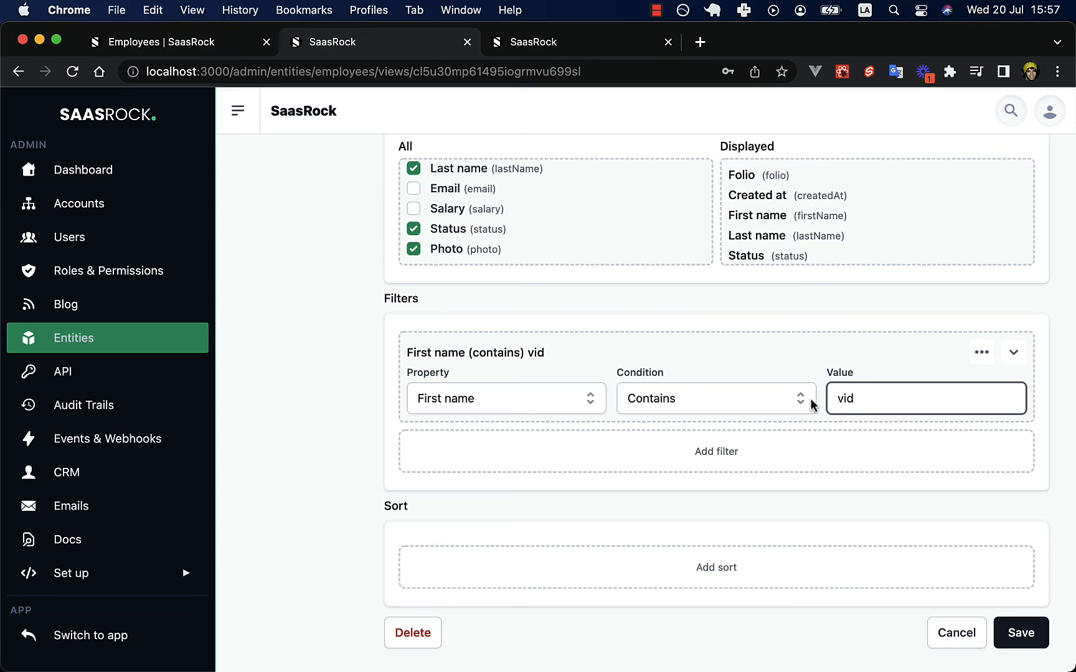
{"action": "left_click", "coordinate": [1021, 633]}
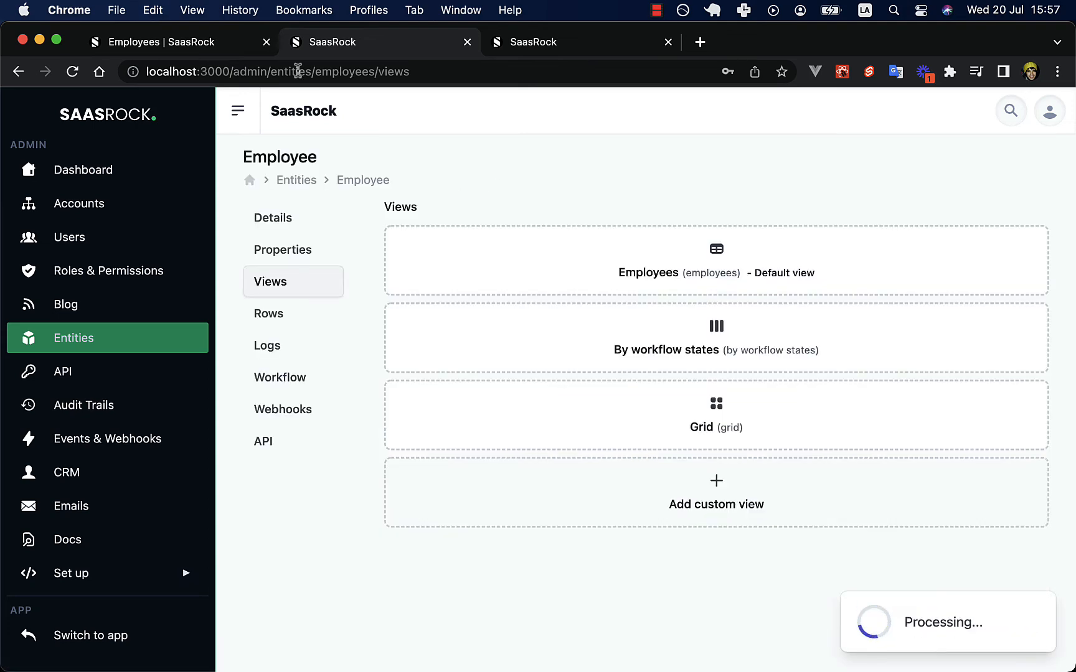
Reload the employees page without the view parameter to use the default view.
{"action": "left_click", "coordinate": [219, 48]}
{"action": "left_click", "coordinate": [425, 78]}
{"action": "key", "text": "Right"}
{"action": "key", "text": "alt+shift+Left"}
{"action": "key", "text": "alt+shift+Left"}
{"action": "key", "text": "shift+Left"}
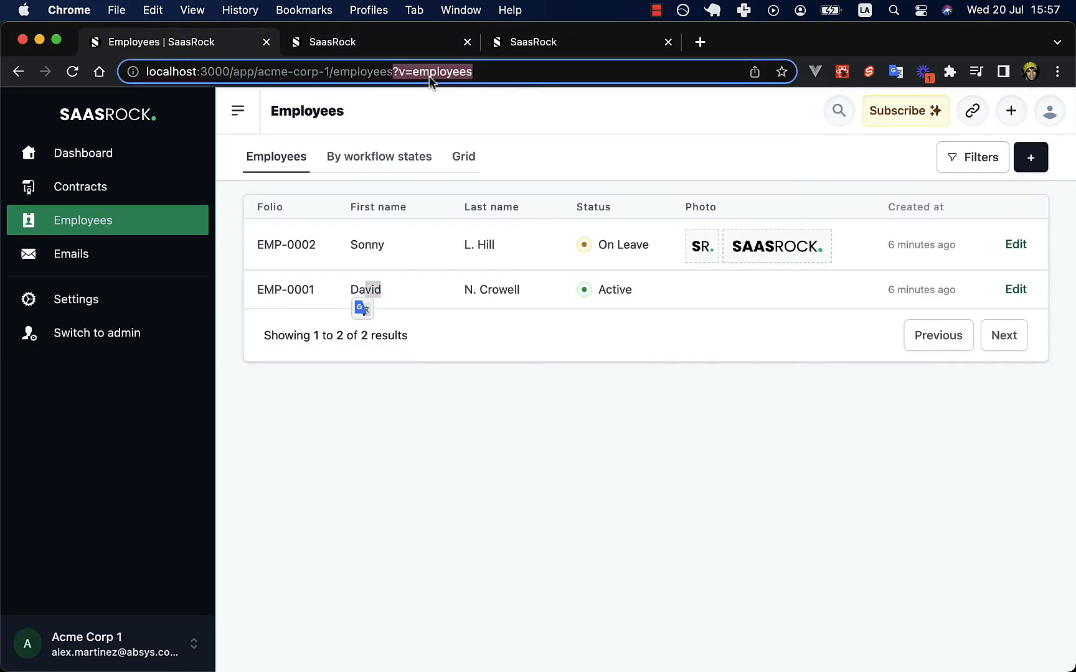
{"action": "key", "text": "BackSpace"}
{"action": "key", "text": "Return"}
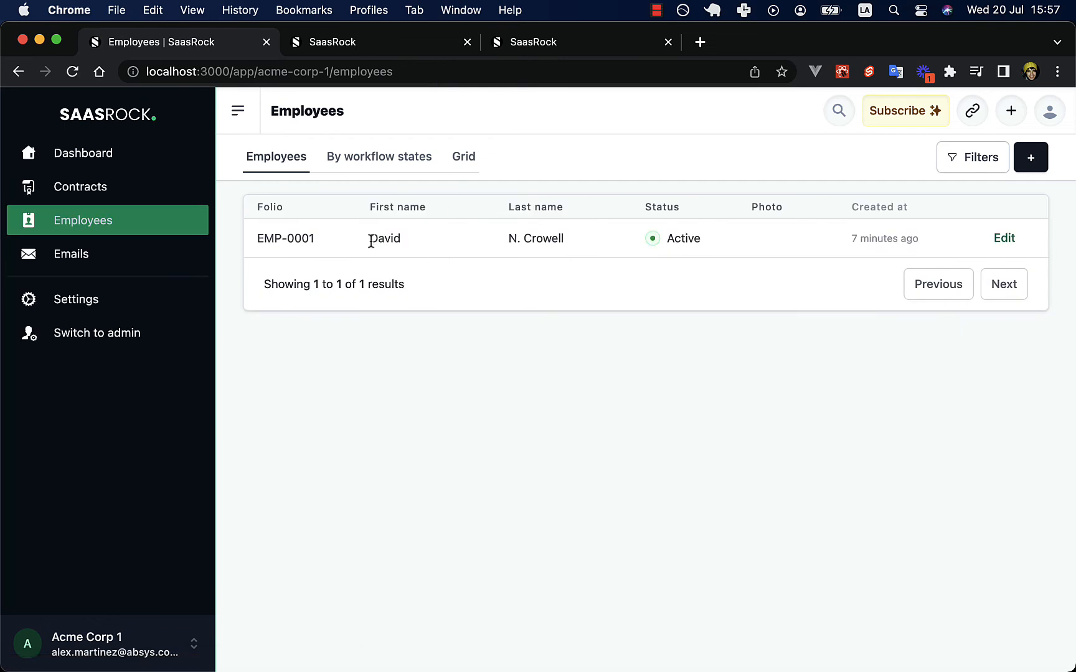
Confirm only EMP-0001 is listed with no extra filters, then go to the admin entities list.
{"action": "left_click_drag", "start_coordinate": [348, 240], "coordinate": [426, 251]}
{"action": "left_click", "coordinate": [946, 167]}
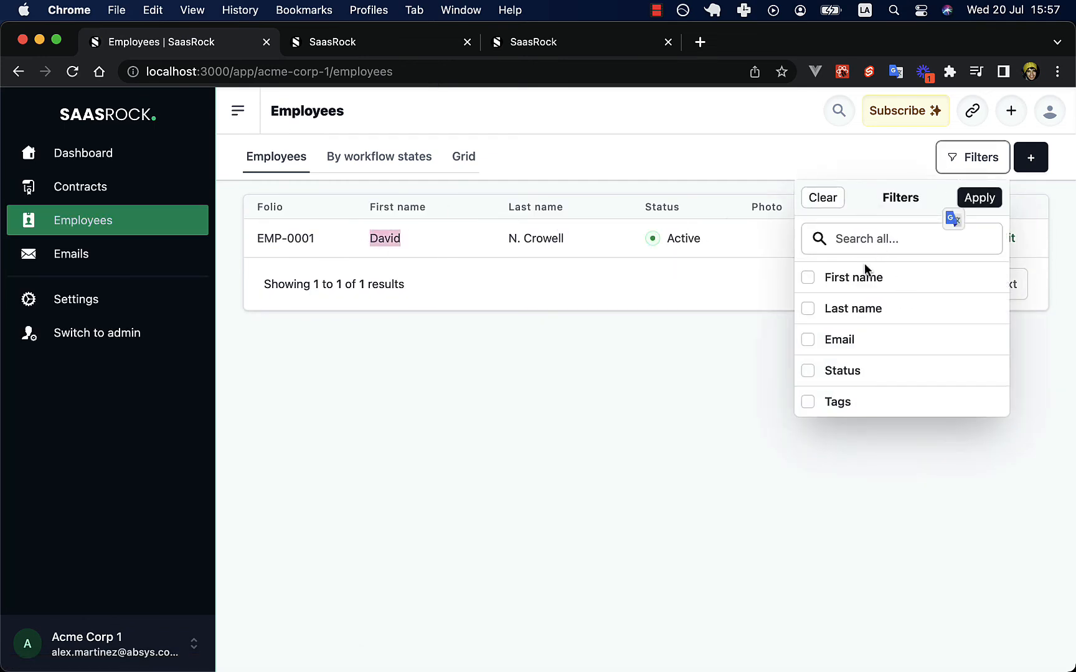
{"action": "left_click", "coordinate": [731, 258]}
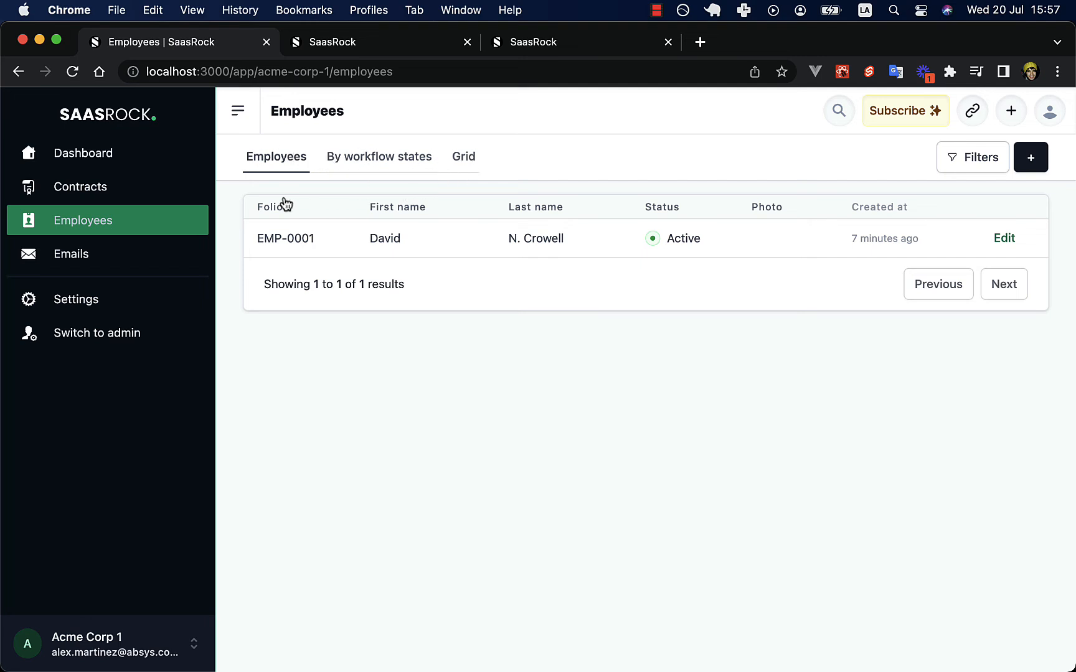
{"action": "left_click", "coordinate": [377, 45]}
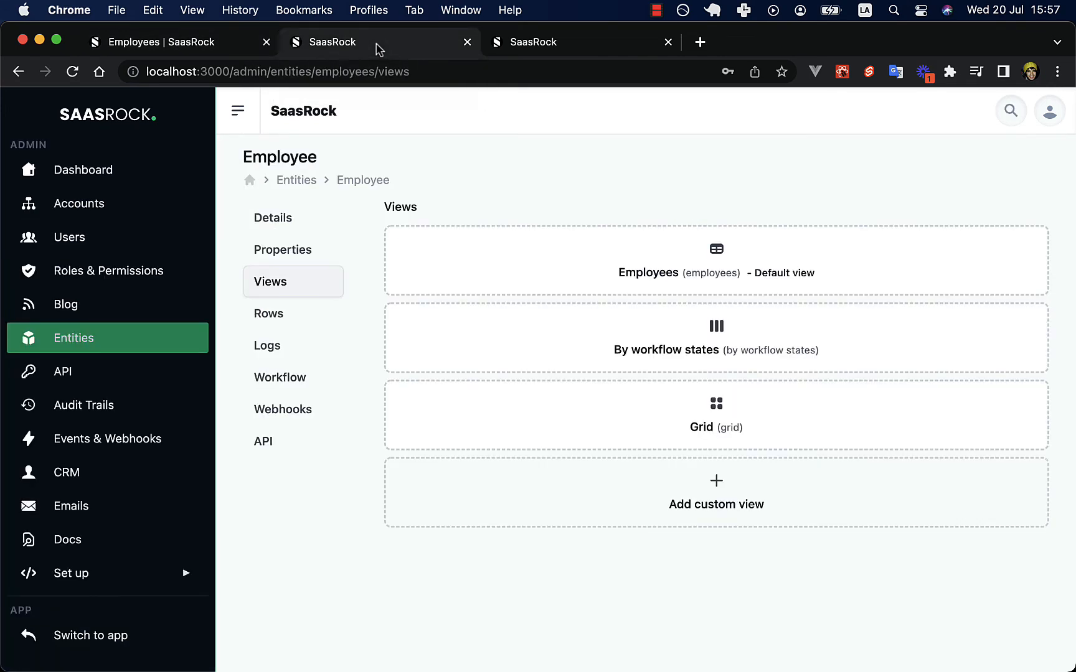
{"action": "left_click", "coordinate": [311, 182]}
Create a new entity named 'markdown' with slug 'markdowns'.
{"action": "left_click", "coordinate": [1024, 157]}
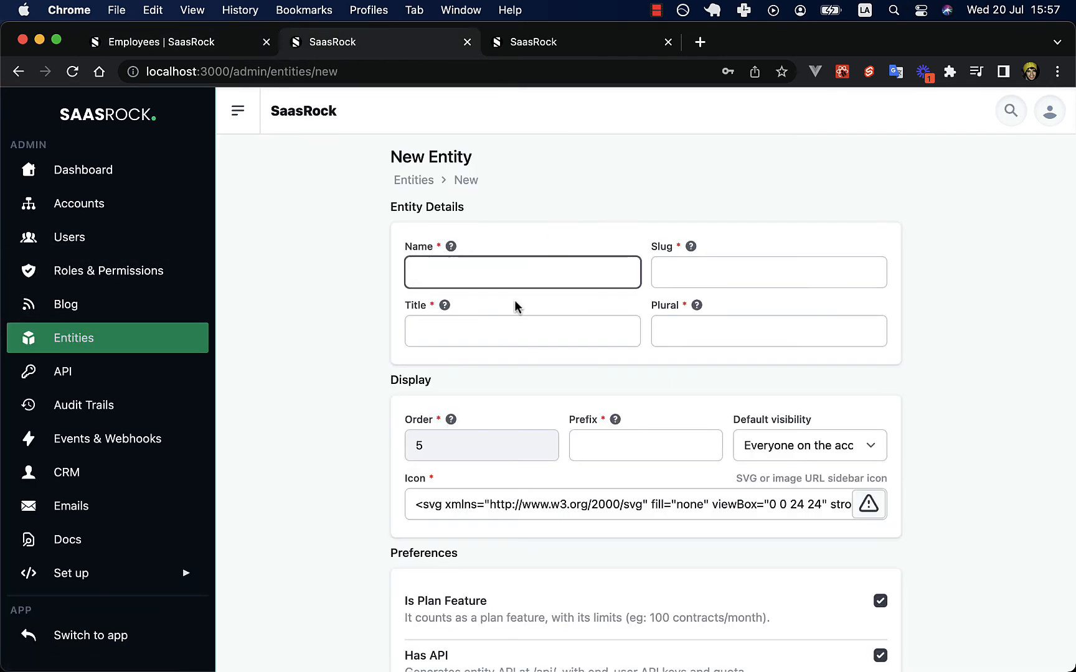
{"action": "type", "text": "markdown-test"}
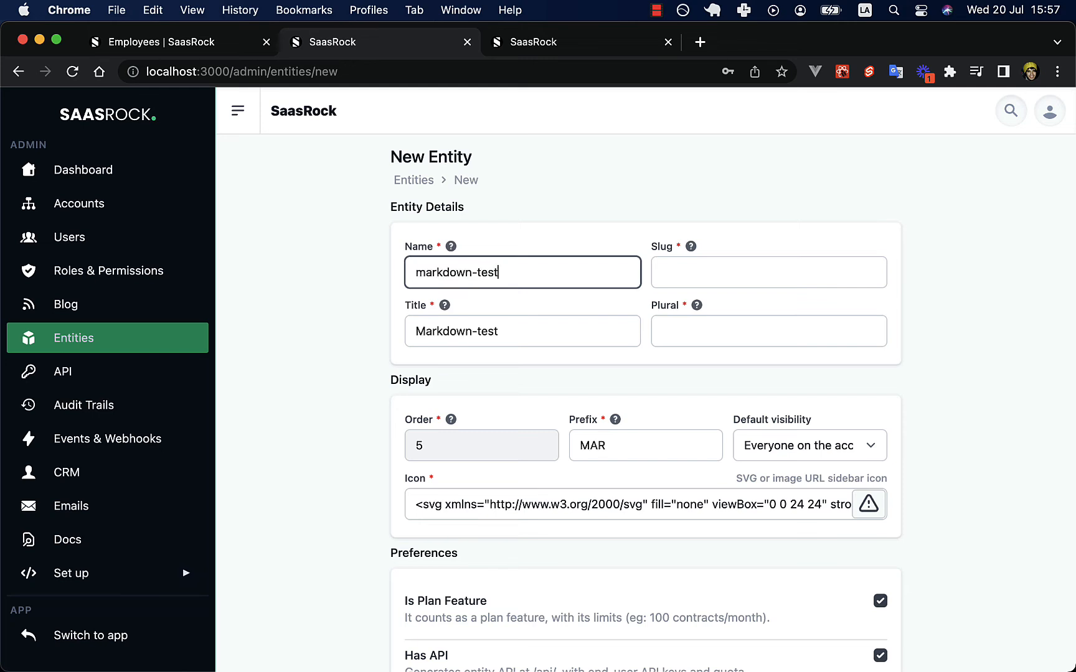
{"action": "key", "text": "Tab"}
{"action": "type", "text": "markdowns"}
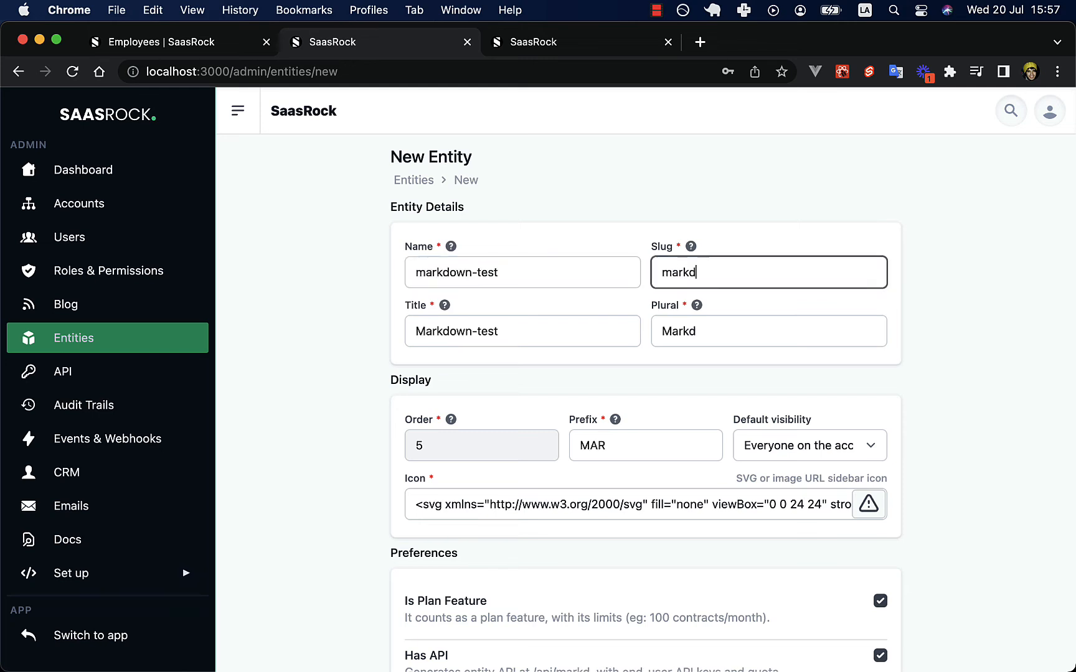
Add a Text property titled 'Markdown'.
{"action": "left_click", "coordinate": [554, 549]}
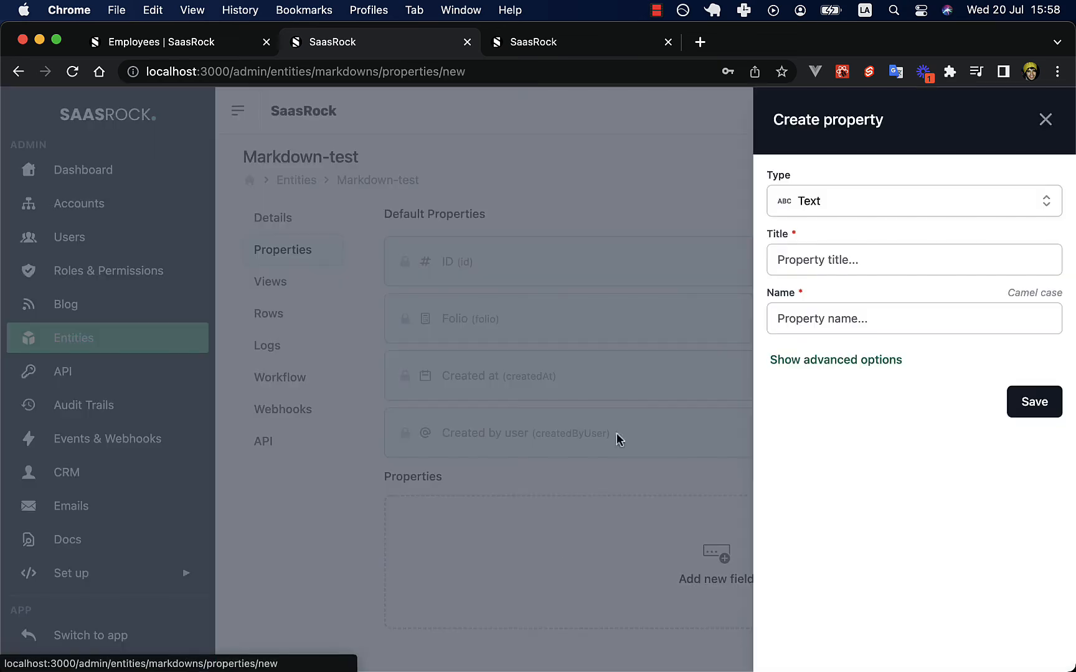
{"action": "left_click", "coordinate": [830, 202]}
{"action": "left_click", "coordinate": [830, 203]}
{"action": "left_click", "coordinate": [818, 259]}
{"action": "type", "text": "Markdown"}
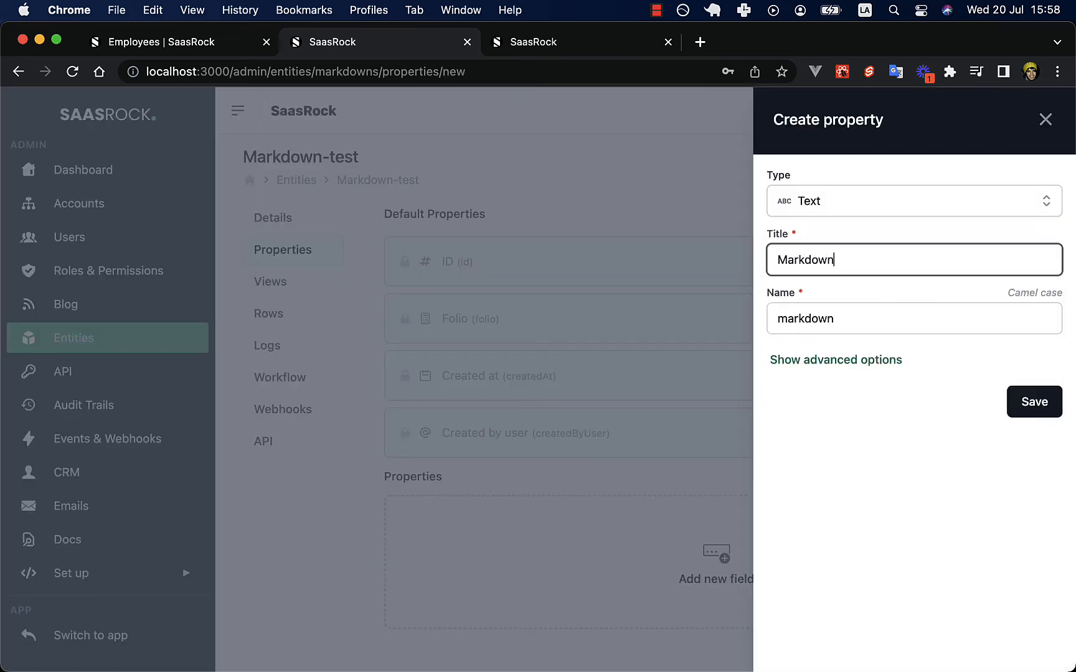
Set the property's editor to Monaco with Markdown language and save the property.
{"action": "left_click", "coordinate": [852, 359]}
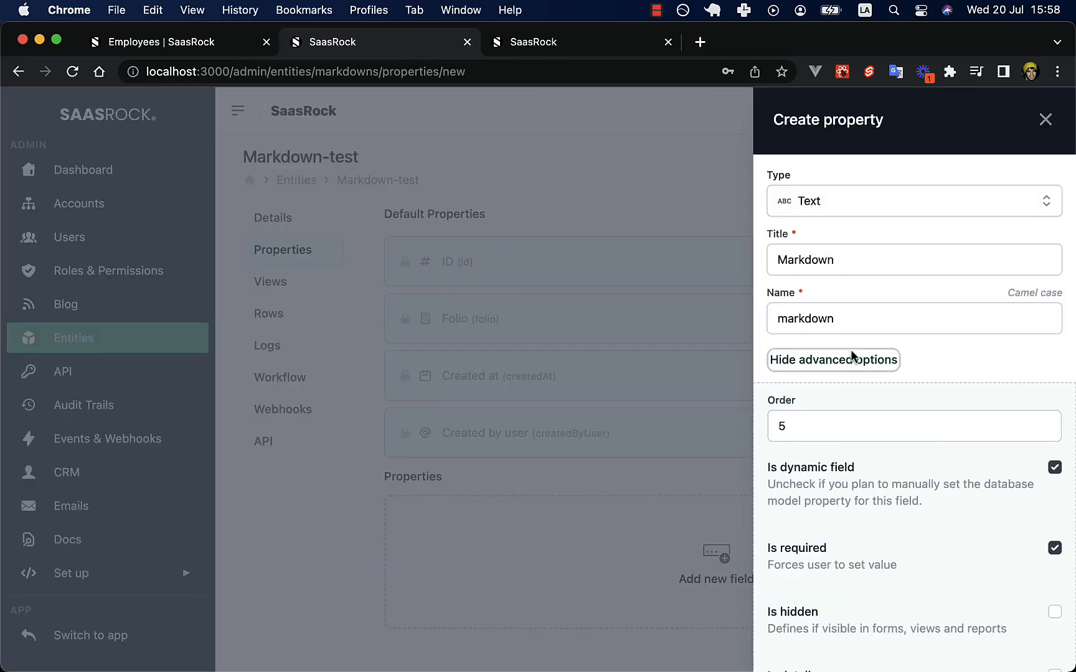
{"action": "scroll", "coordinate": [889, 343], "scroll_direction": "down", "scroll_amount": 10}
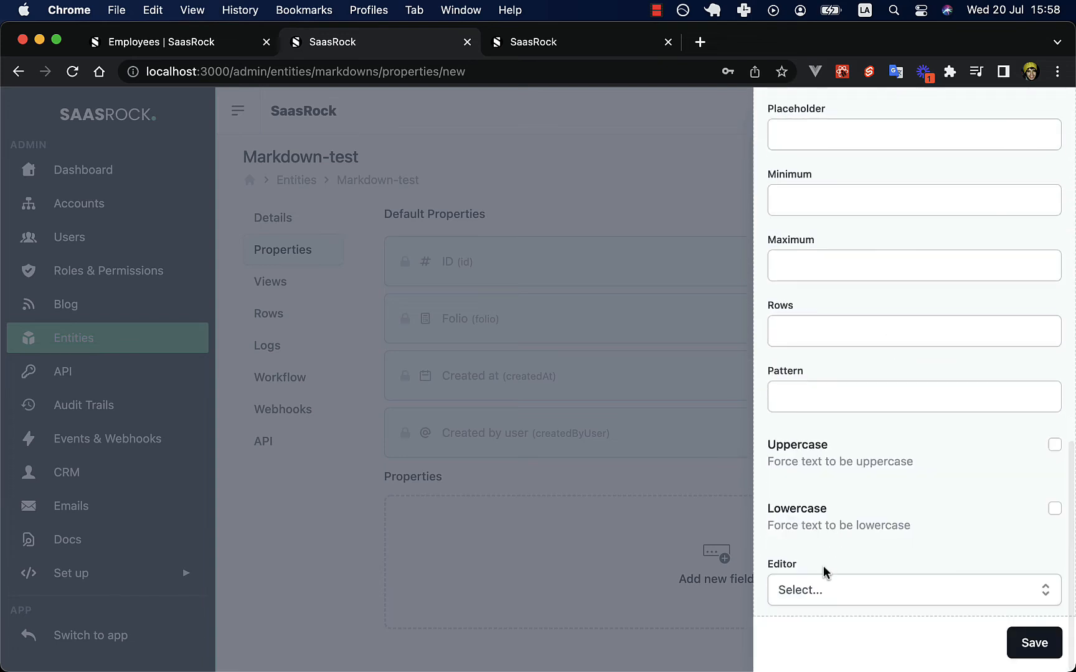
{"action": "left_click", "coordinate": [823, 592]}
{"action": "left_click", "coordinate": [833, 629]}
{"action": "left_click", "coordinate": [836, 590]}
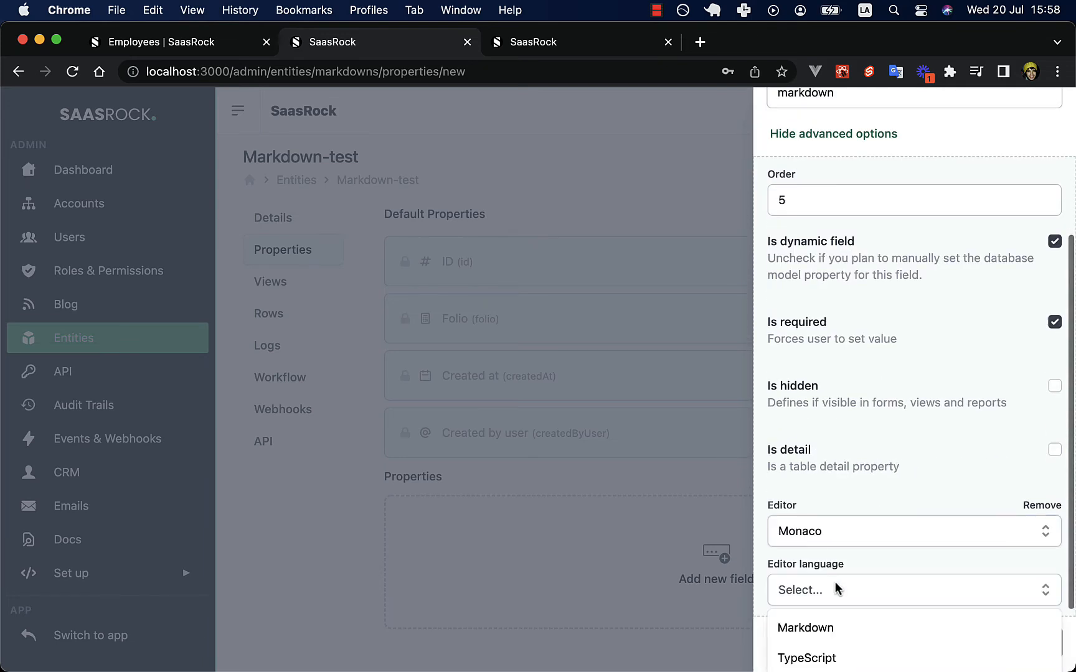
{"action": "scroll", "coordinate": [846, 517], "scroll_direction": "down", "scroll_amount": 3}
{"action": "left_click", "coordinate": [824, 532]}
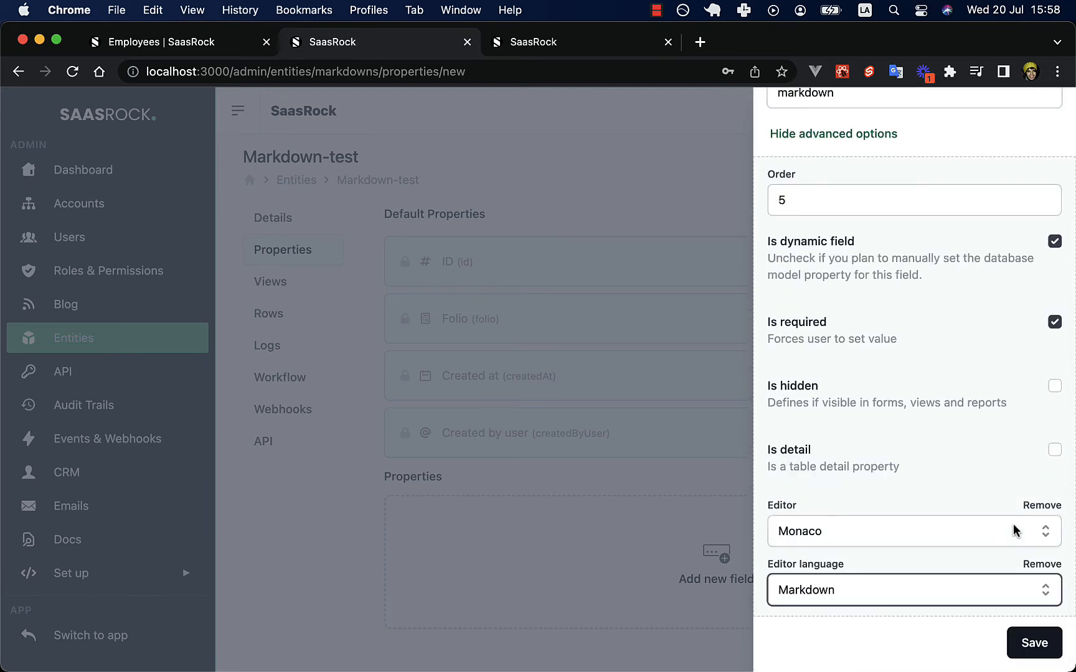
{"action": "left_click", "coordinate": [1034, 643]}
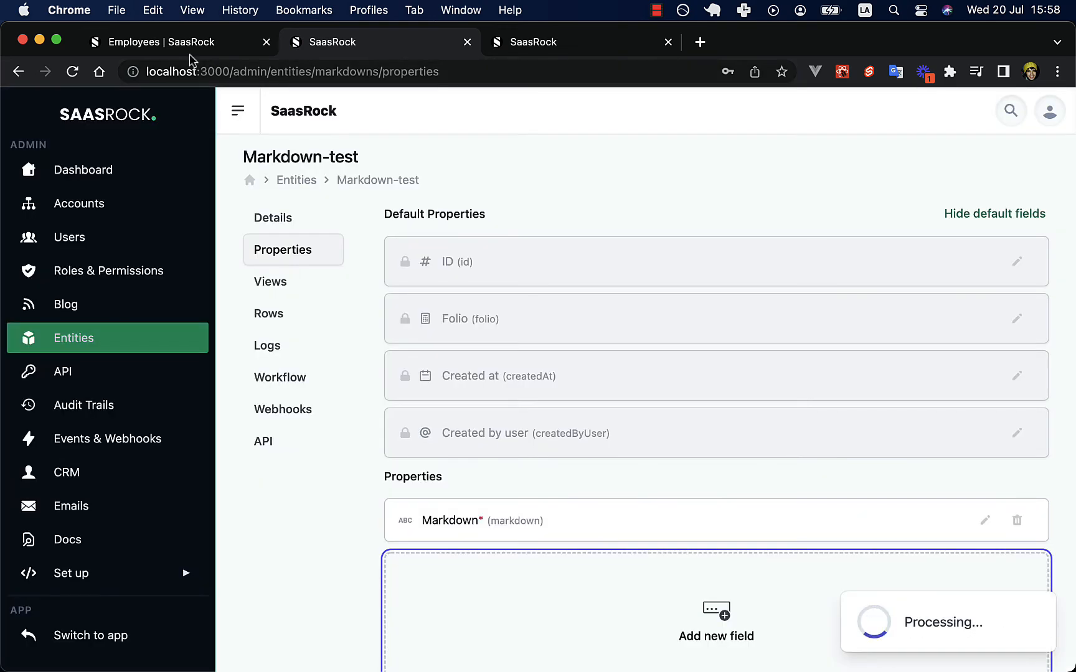
{"action": "left_click", "coordinate": [184, 45]}
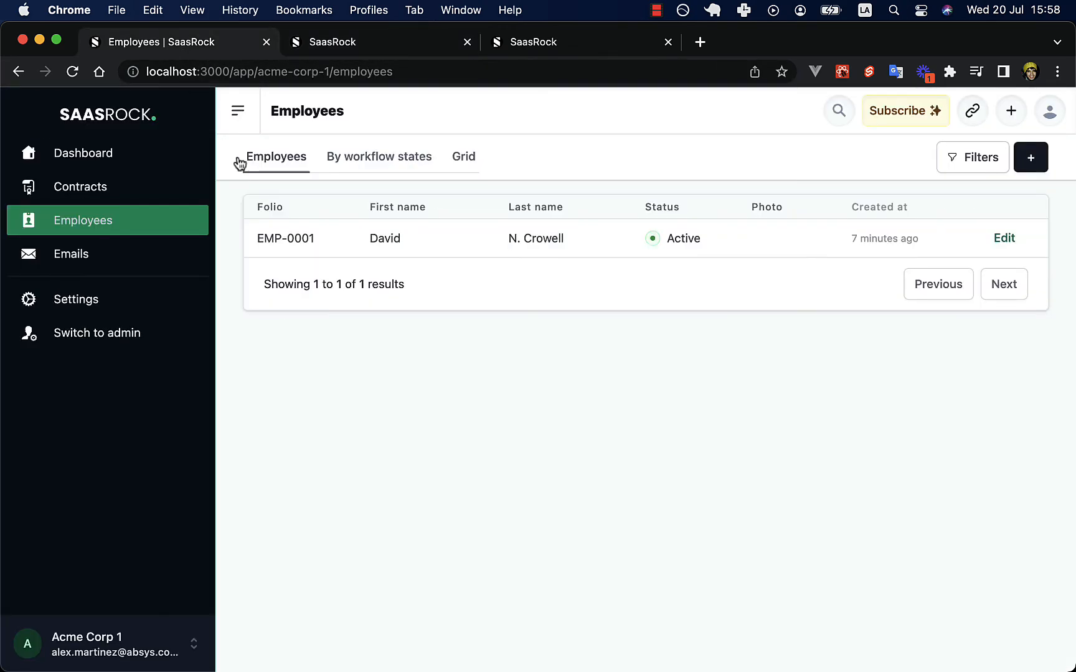
Reload the app and start a new record in the Markdowns list.
{"action": "key", "text": "super+r"}
{"action": "double_click", "coordinate": [183, 67]}
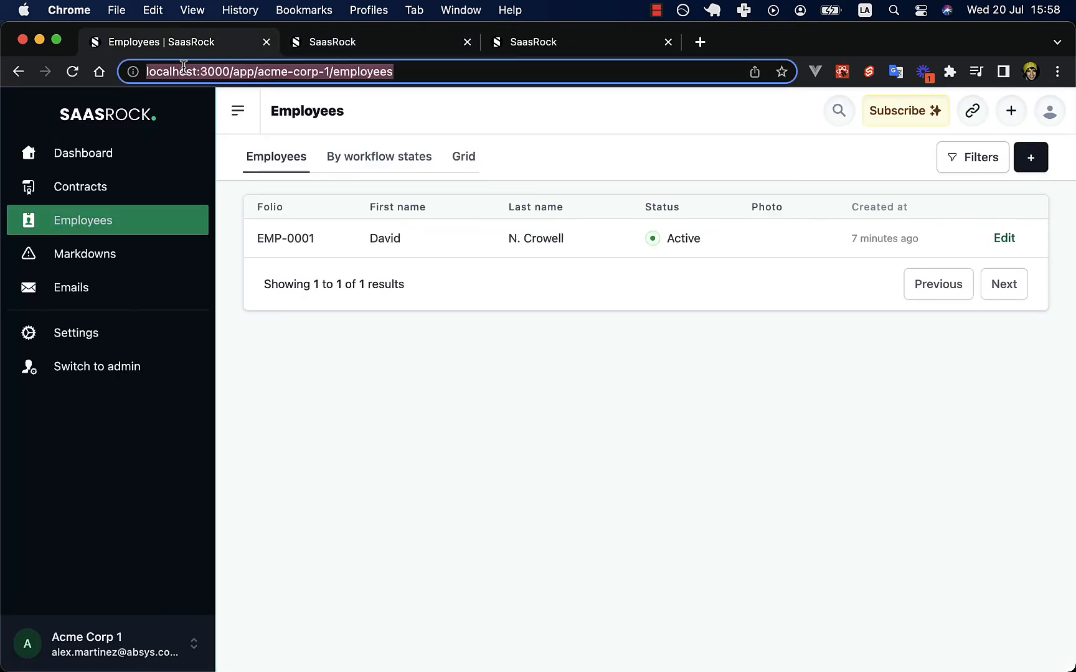
{"action": "left_click", "coordinate": [86, 253]}
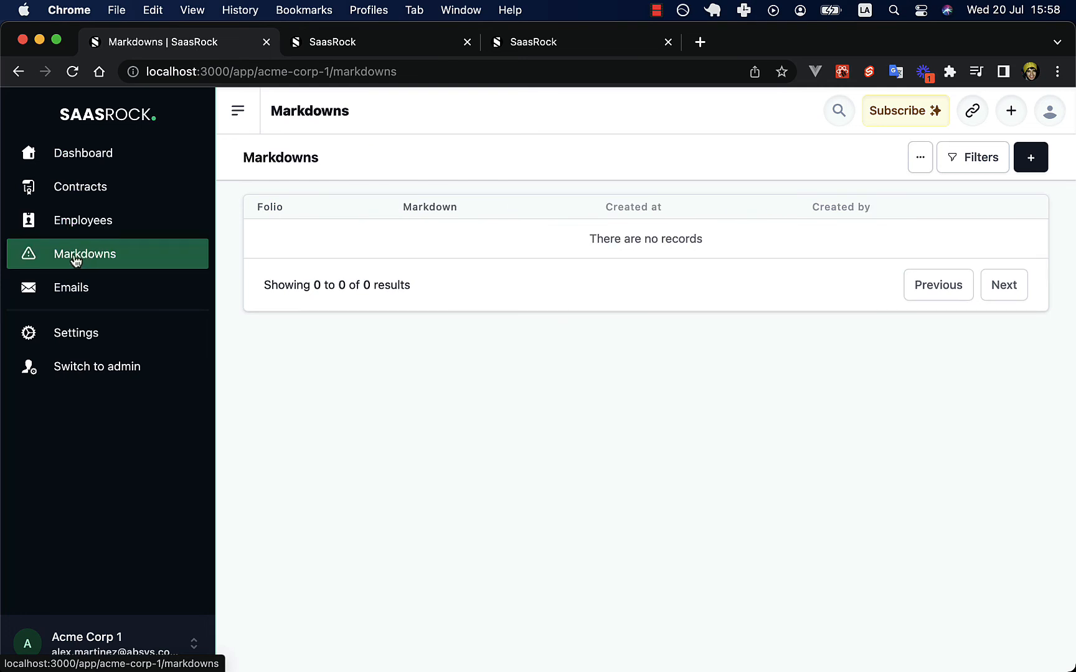
{"action": "left_click", "coordinate": [1032, 164]}
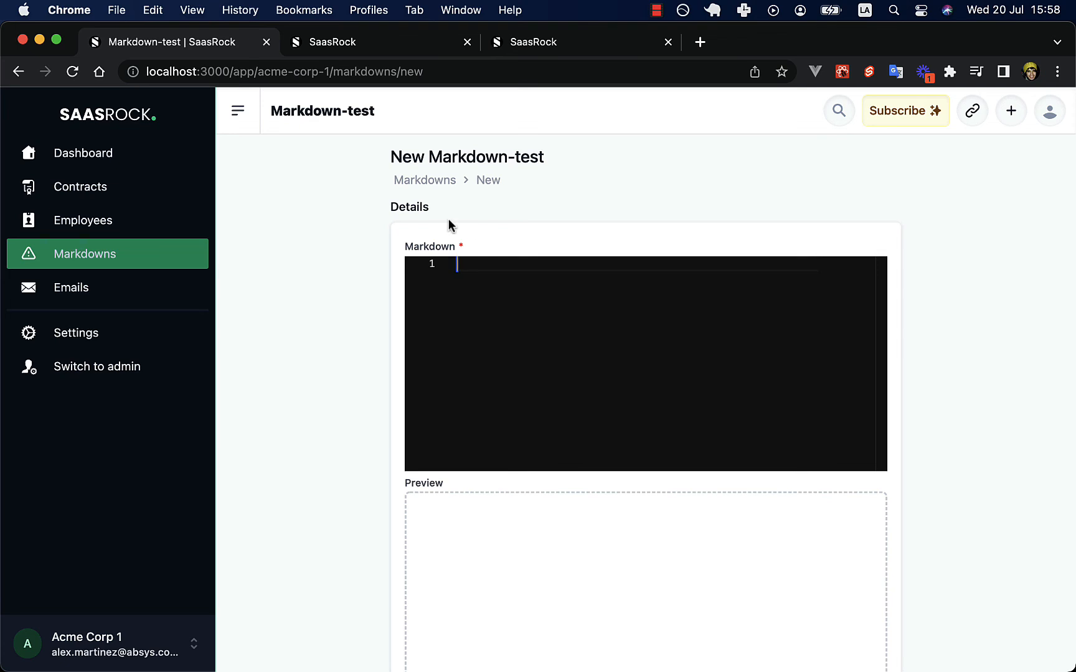
Type some throwaway test text in the markdown editor, then clear it all.
{"action": "key", "text": "Return"}
{"action": "key", "text": "Return"}
{"action": "type", "text": "asdfas"}
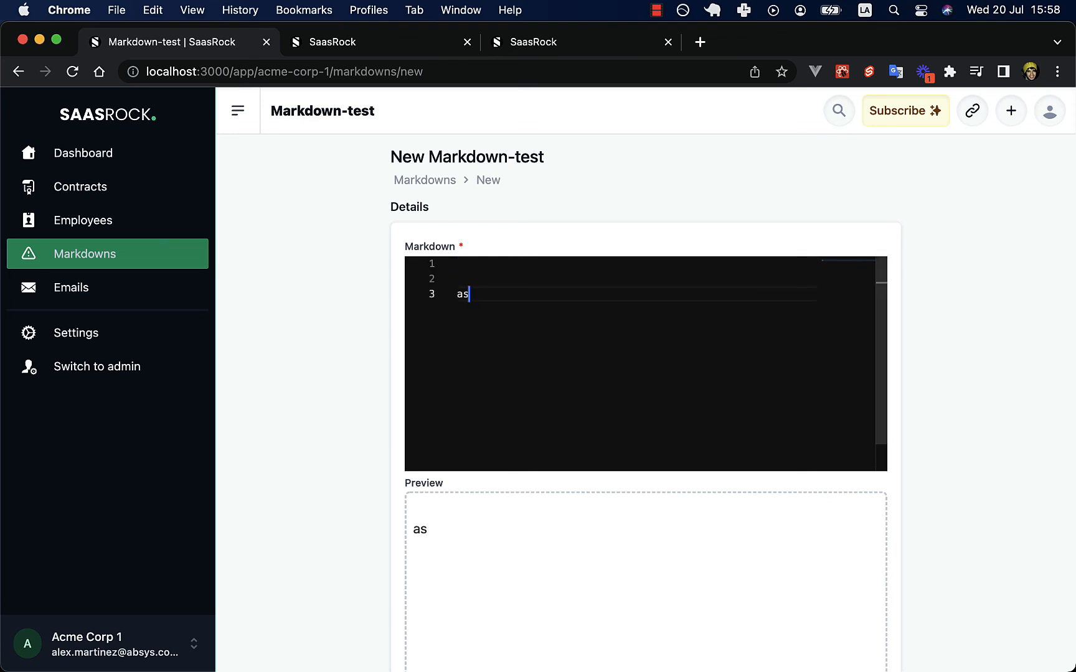
{"action": "key", "text": "Return"}
{"action": "type", "text": "ddf"}
{"action": "key", "text": "Return"}
{"action": "type", "text": "asdfasads f"}
{"action": "key", "text": "super+a"}
{"action": "key", "text": "BackSpace"}
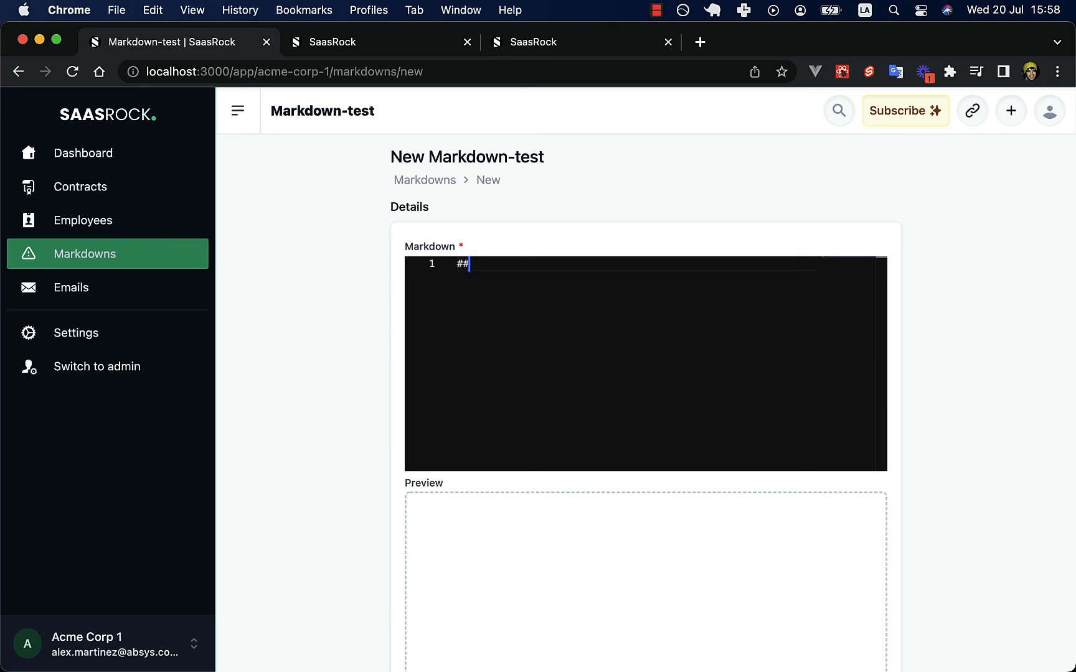
Write the '# Title' and 'Title 2' headings plus a FASDFASDFASDF text line.
{"action": "type", "text": "## Title"}
{"action": "key", "text": "Home"}
{"action": "key", "text": "Delete"}
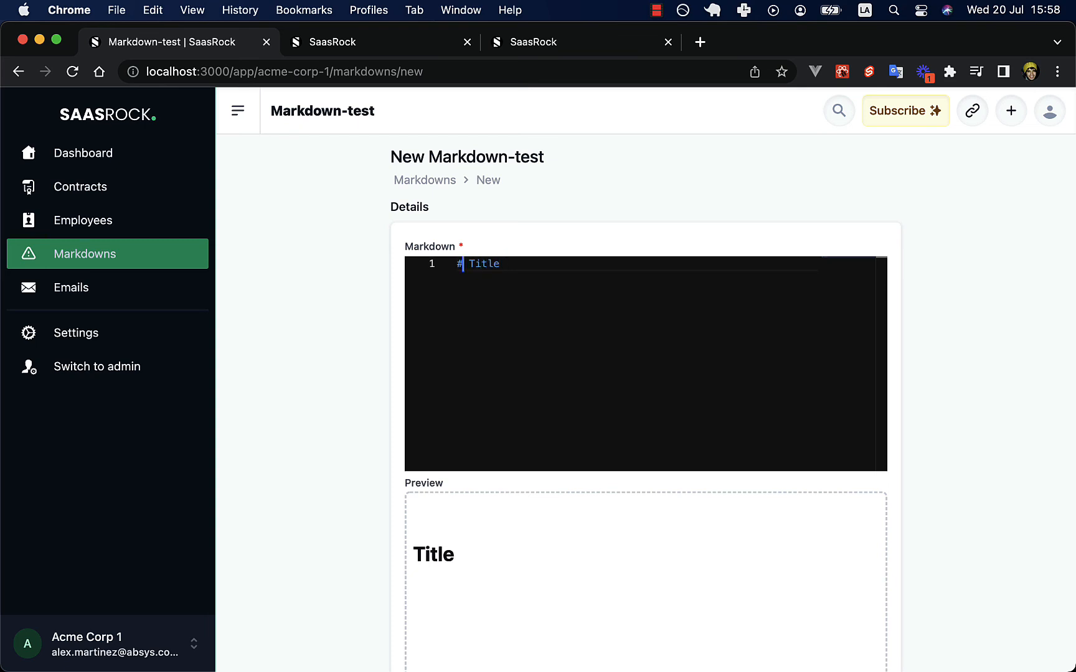
{"action": "key", "text": "super+a"}
{"action": "key", "text": "super+c"}
{"action": "key", "text": "Right"}
{"action": "key", "text": "Return"}
{"action": "key", "text": "Return"}
{"action": "key", "text": "super+v"}
{"action": "type", "text": "2"}
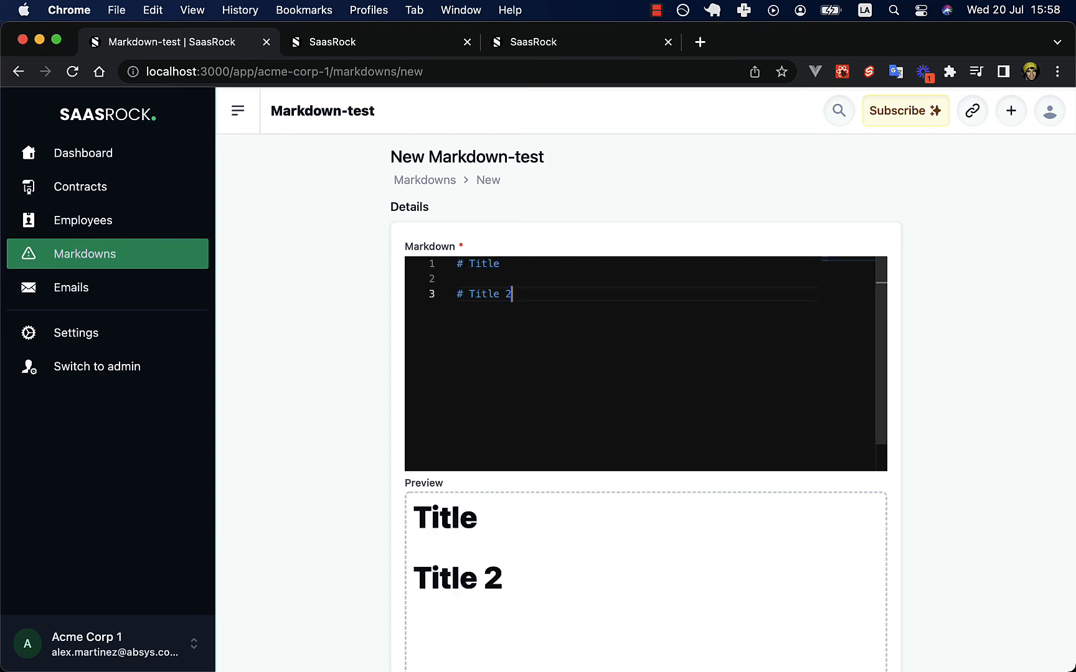
{"action": "key", "text": "Return"}
{"action": "key", "text": "Return"}
{"action": "type", "text": "FASDFASDFASDF"}
Save record MAR-0001, inspect its rendered text, then switch back to the admin dashboard.
{"action": "scroll", "coordinate": [672, 406], "scroll_direction": "down", "scroll_amount": 5}
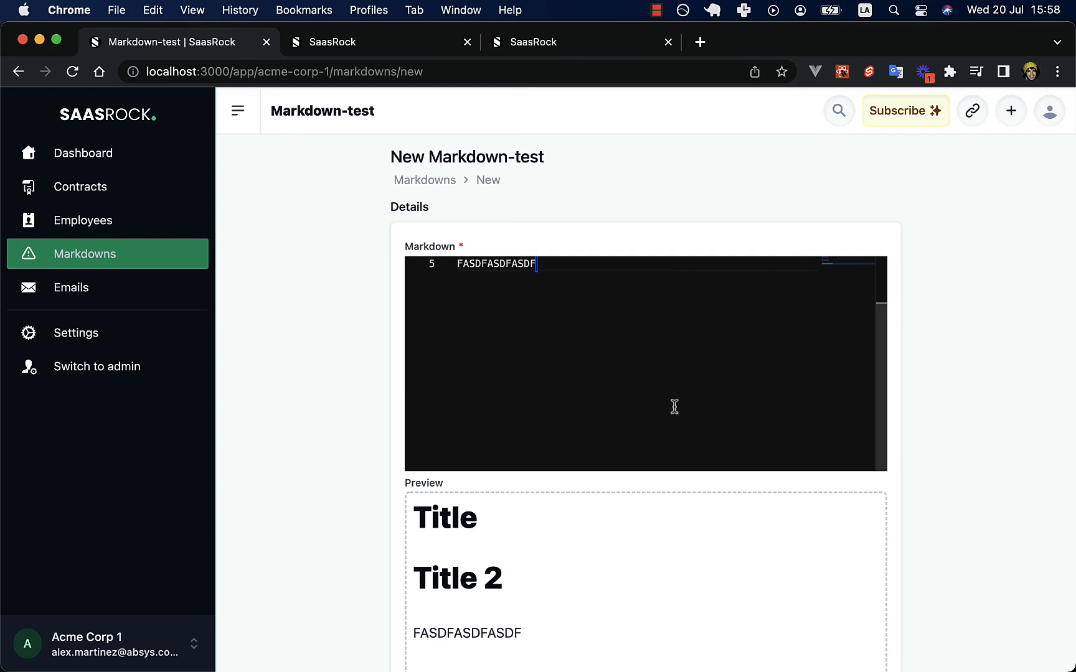
{"action": "left_click", "coordinate": [873, 632]}
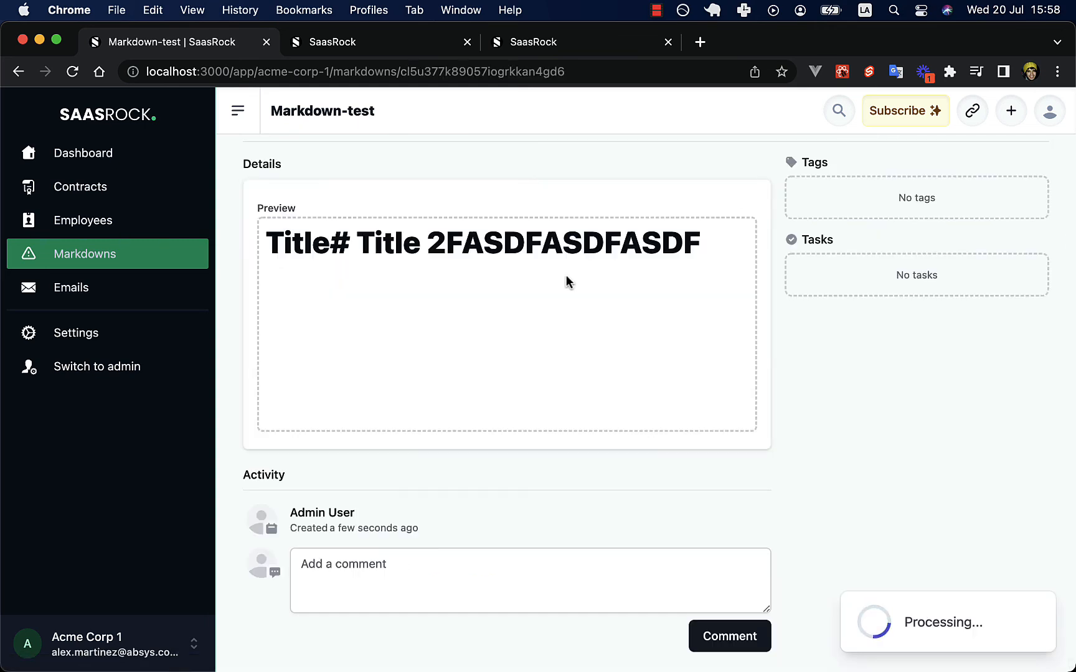
{"action": "triple_click", "coordinate": [456, 344]}
{"action": "double_click", "coordinate": [492, 346]}
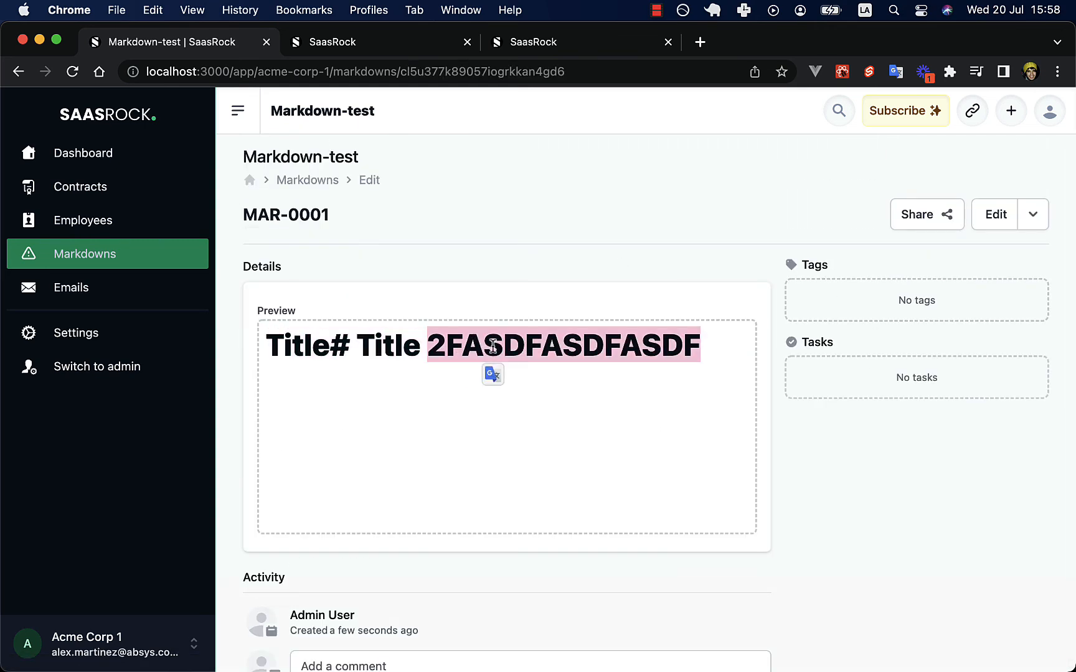
{"action": "left_click", "coordinate": [492, 328]}
{"action": "double_click", "coordinate": [461, 325]}
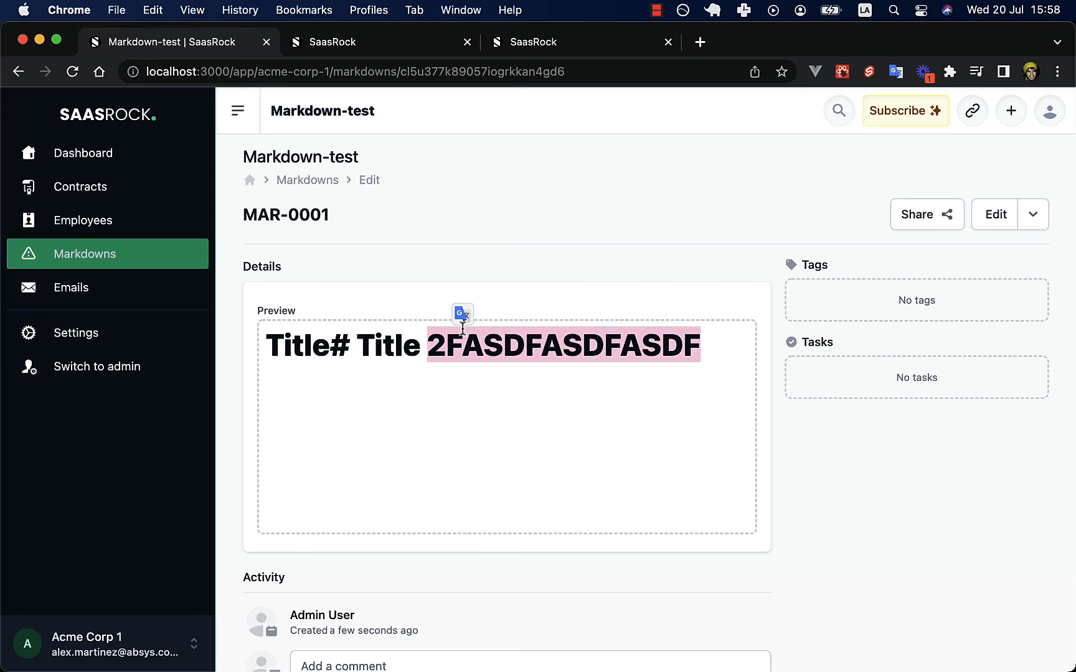
{"action": "left_click", "coordinate": [528, 300]}
{"action": "left_click", "coordinate": [976, 215]}
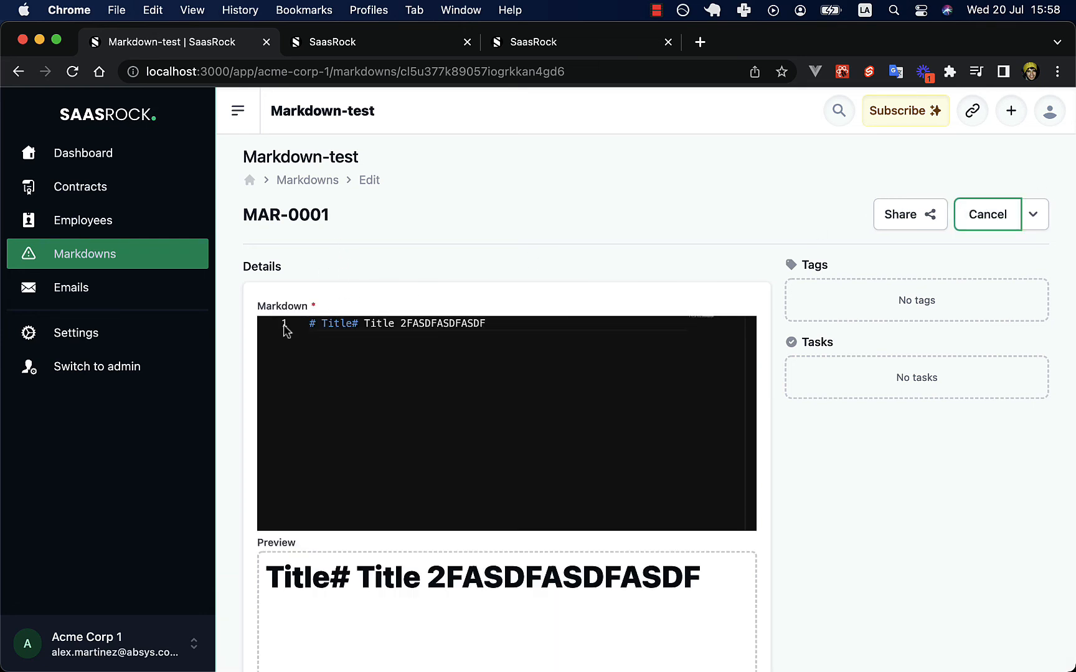
{"action": "left_click", "coordinate": [90, 365]}
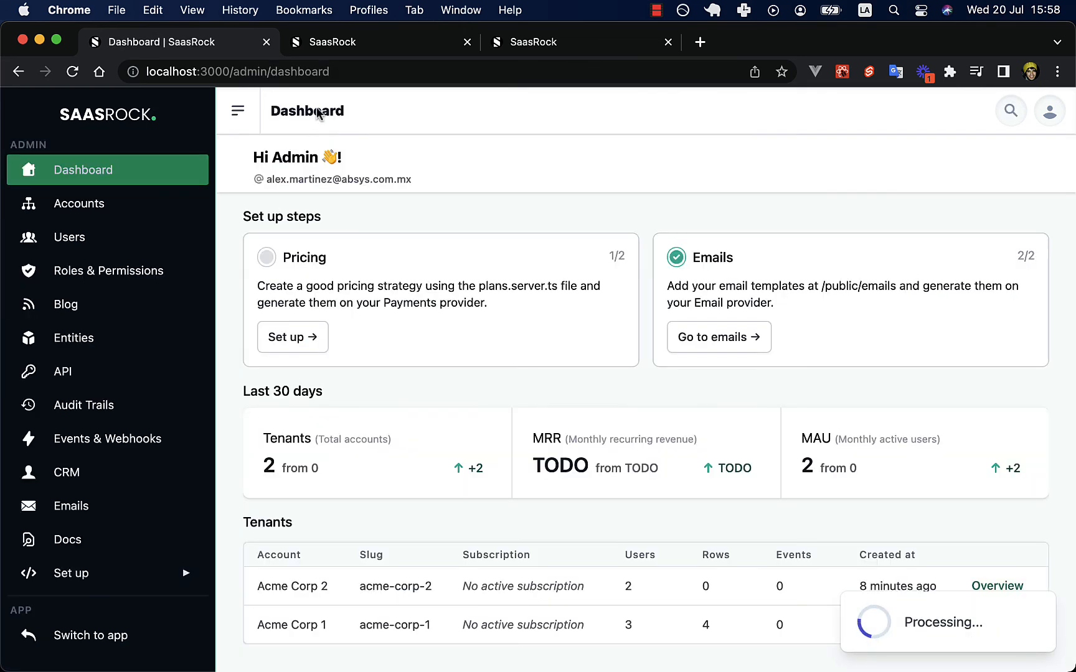
Start writing a new blog post.
{"action": "left_click", "coordinate": [70, 304]}
{"action": "left_click", "coordinate": [1021, 164]}
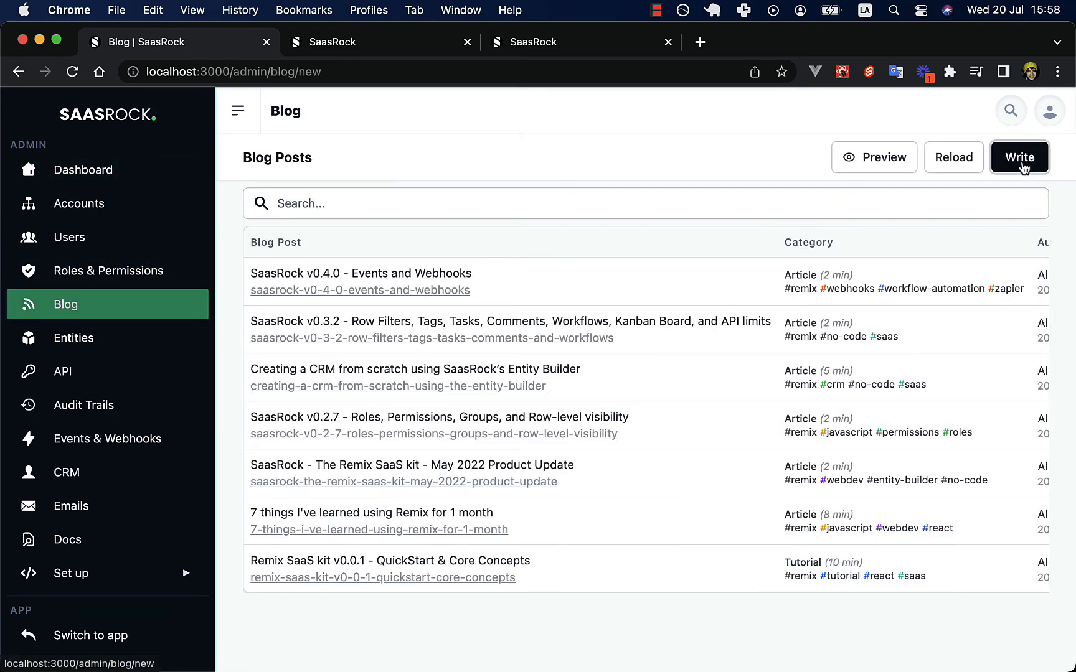
{"action": "scroll", "coordinate": [679, 348], "scroll_direction": "down", "scroll_amount": 10}
Type five sample lines (ASDFASFADSF, ASDFASFADSFASDF, ASDFASFADSFASDFASDF, DASF ADSF, ASDF) into the content.
{"action": "left_click", "coordinate": [571, 384]}
{"action": "type", "text": "ASDF"}
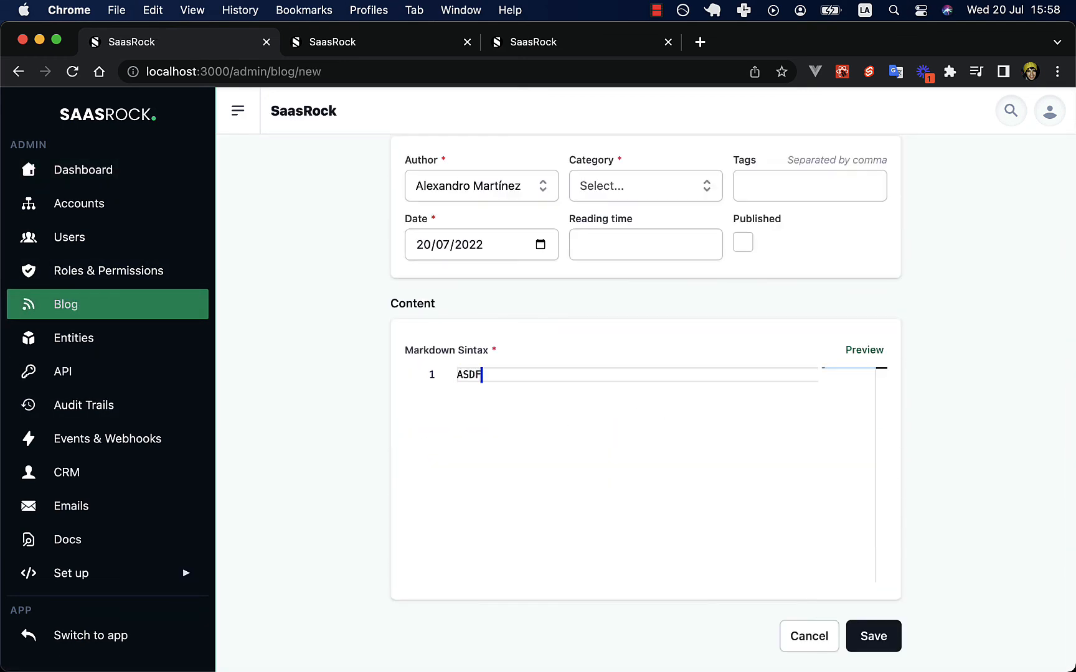
{"action": "type", "text": "ASFADSF"}
{"action": "key", "text": "Return"}
{"action": "type", "text": "ASDFASFADSFASDF"}
{"action": "key", "text": "Return"}
{"action": "type", "text": "ASDFASFADSFASDFASDF"}
{"action": "key", "text": "Return"}
{"action": "type", "text": "DASF ADSF"}
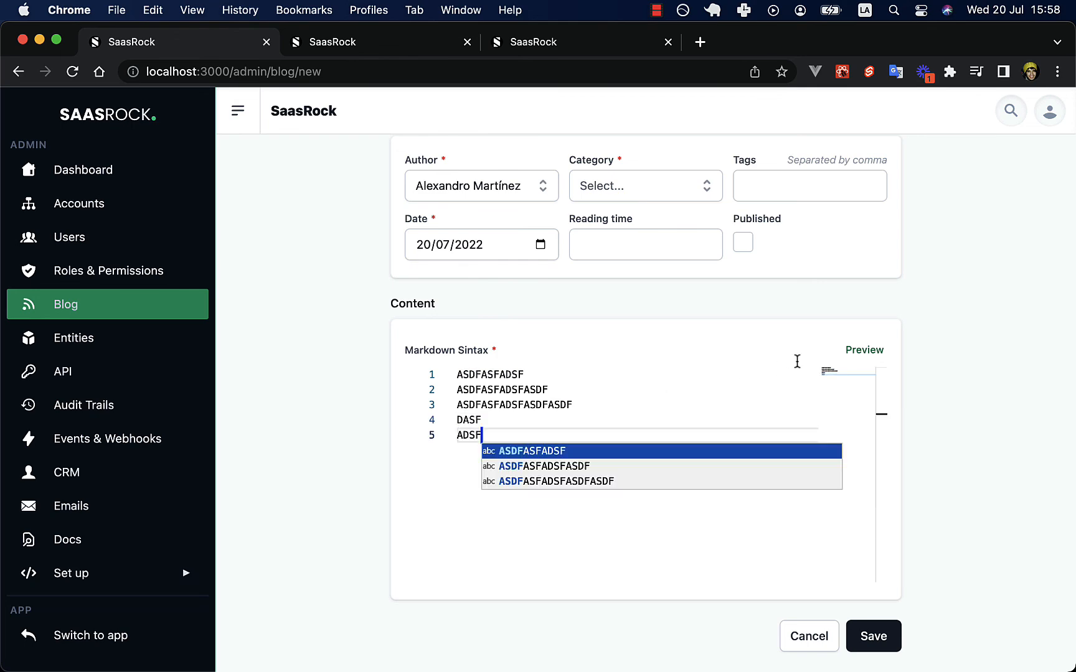
{"action": "key", "text": "Return"}
{"action": "key", "text": "Return"}
{"action": "key", "text": "Return"}
{"action": "type", "text": "ASDF"}
{"action": "key", "text": "Escape"}
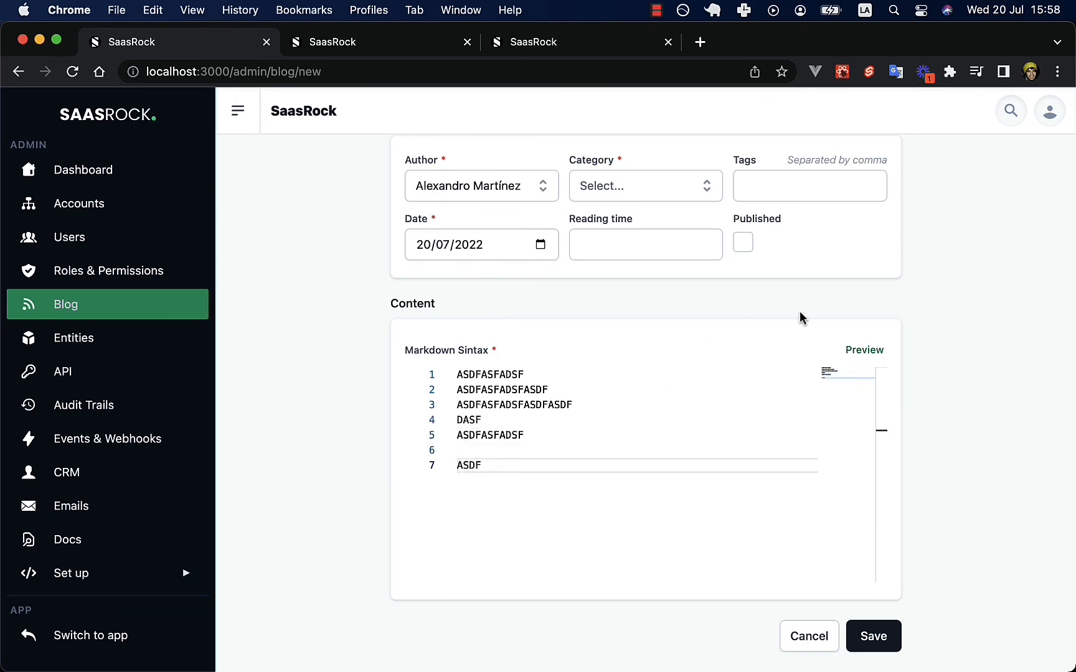
Preview the rendered post content, then close the preview.
{"action": "left_click", "coordinate": [863, 351]}
{"action": "left_click", "coordinate": [963, 290]}
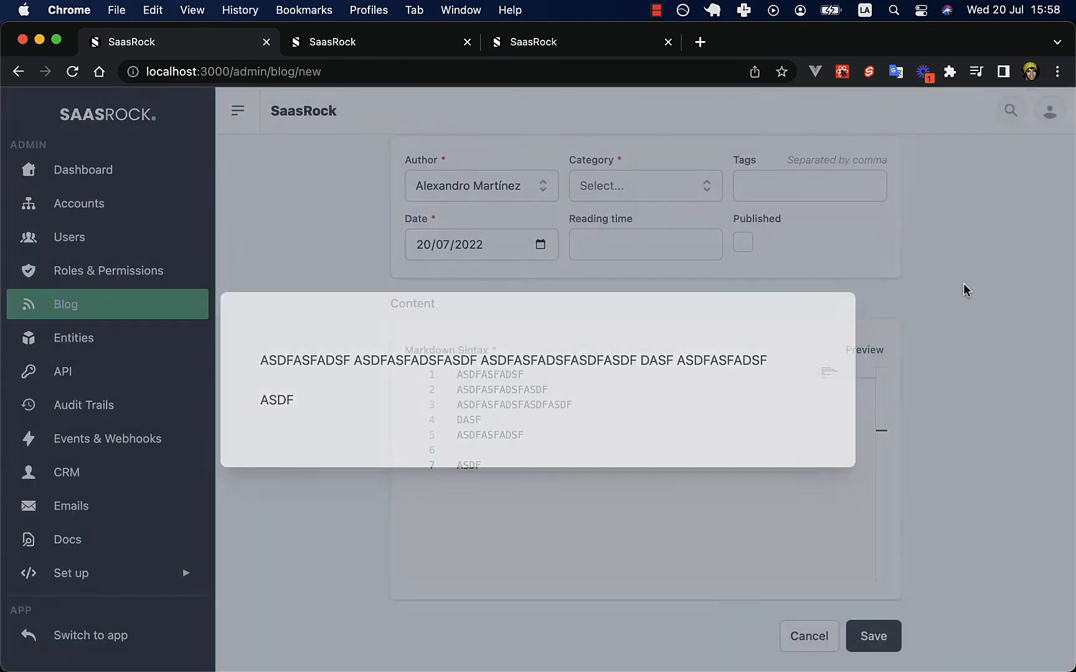
{"action": "scroll", "coordinate": [711, 300], "scroll_direction": "up", "scroll_amount": 10}
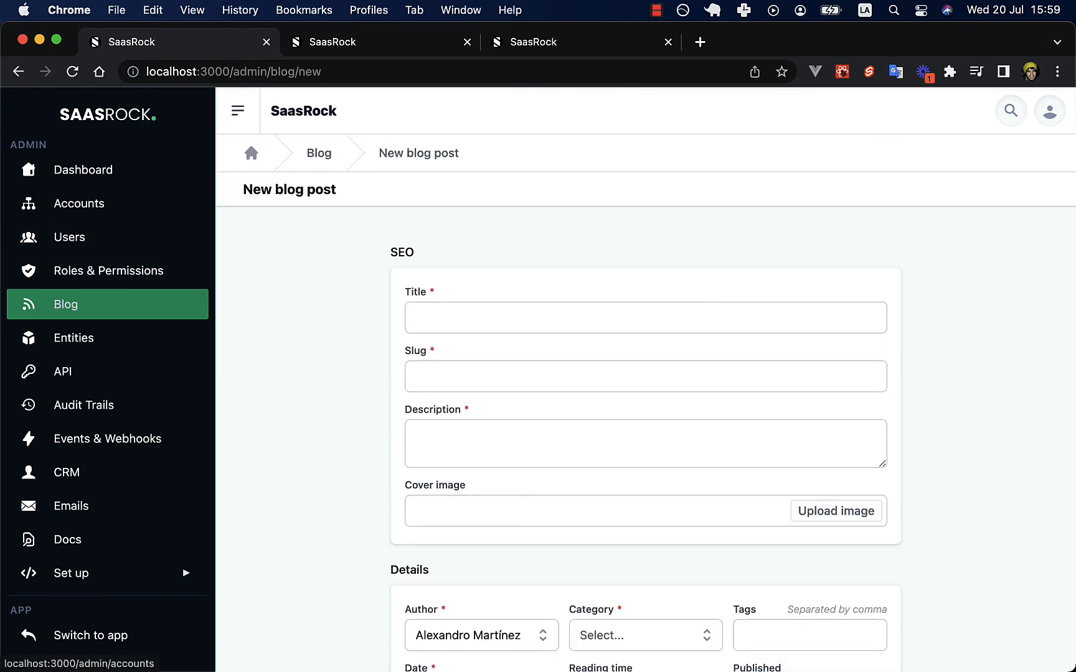
Sign out of the admin account from the avatar menu at top right.
{"action": "left_click", "coordinate": [1050, 111]}
{"action": "left_click", "coordinate": [998, 228]}
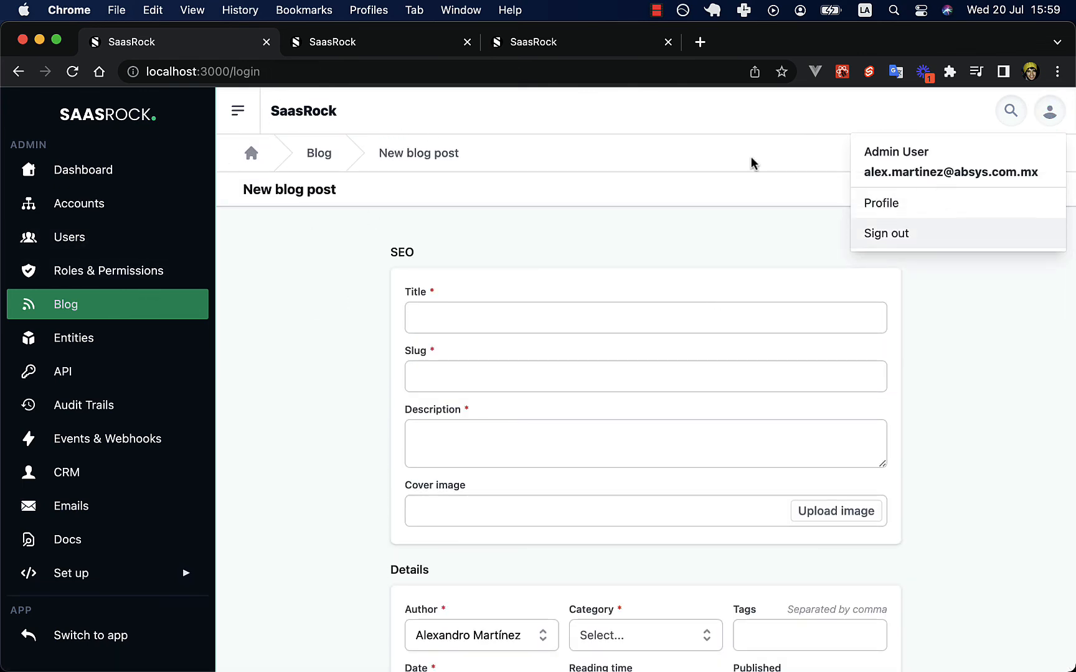
{"action": "mouse_move", "coordinate": [445, 645]}
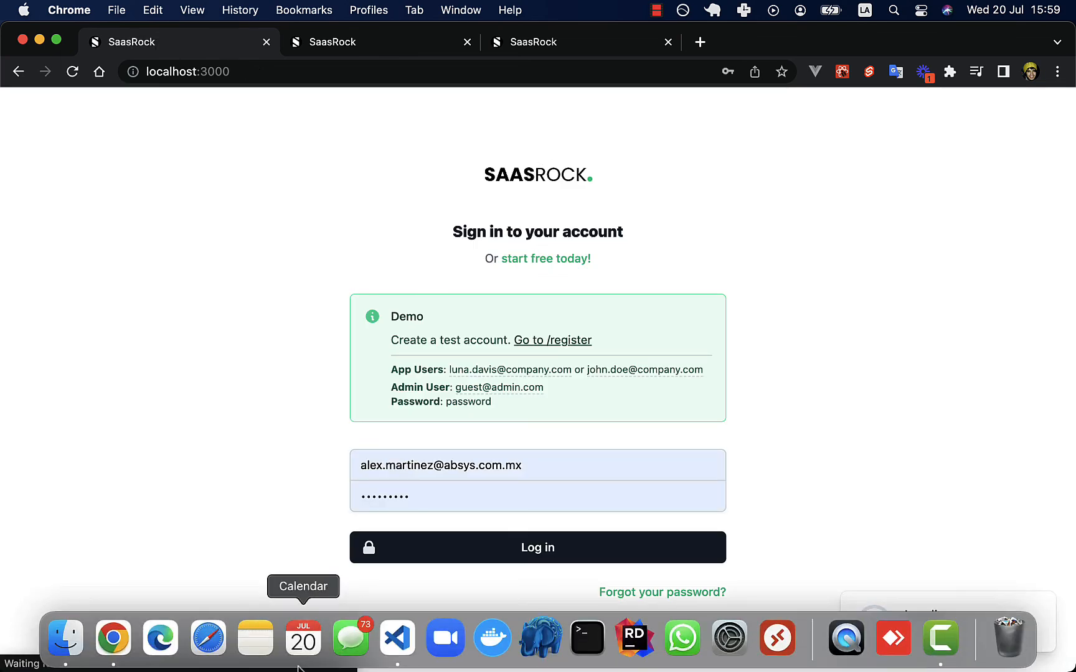